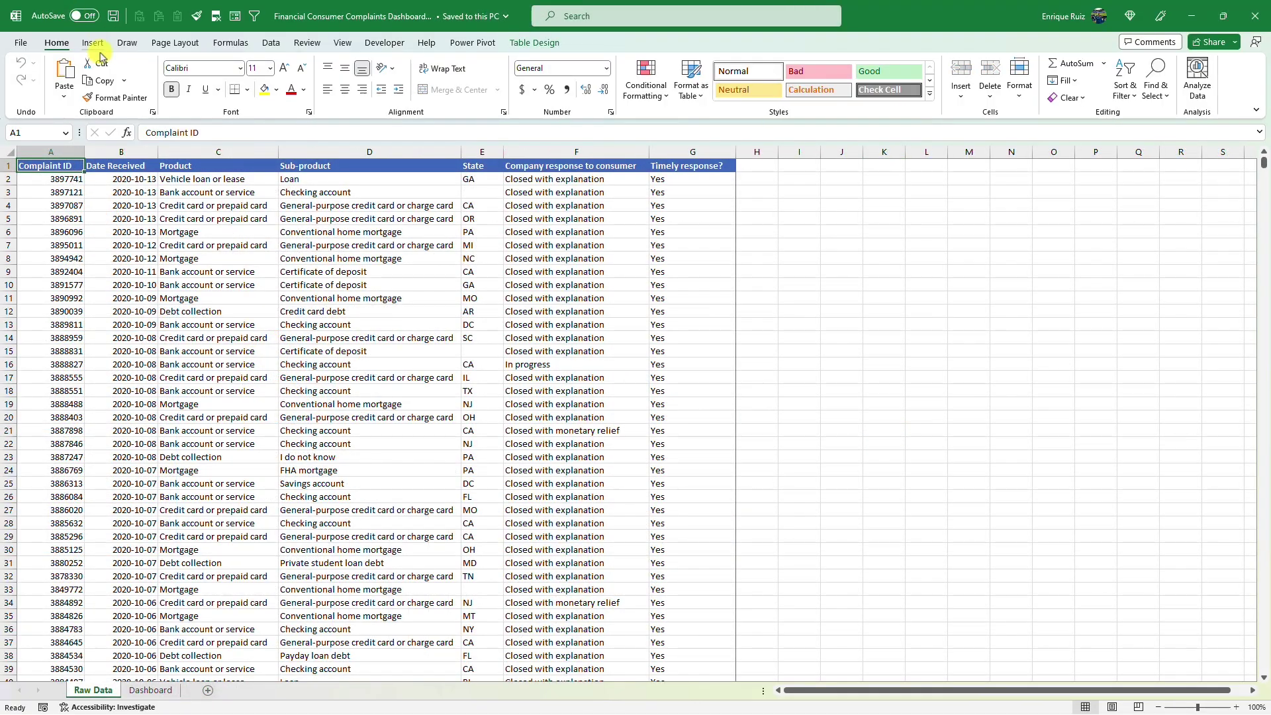
# - Create a pivot table on a new Data Prep sheet that counts Complaint ID (75058)
pyautogui.click(93, 42)
pyautogui.click(32, 72)
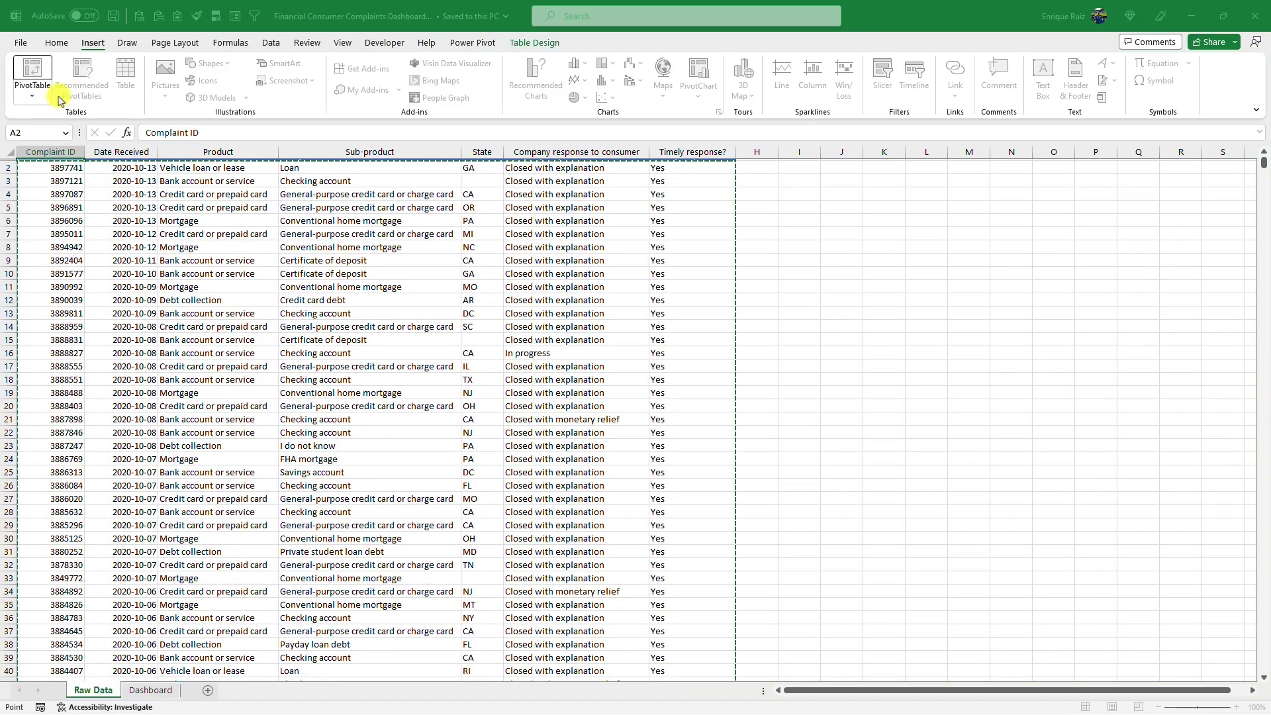
pyautogui.click(500, 504)
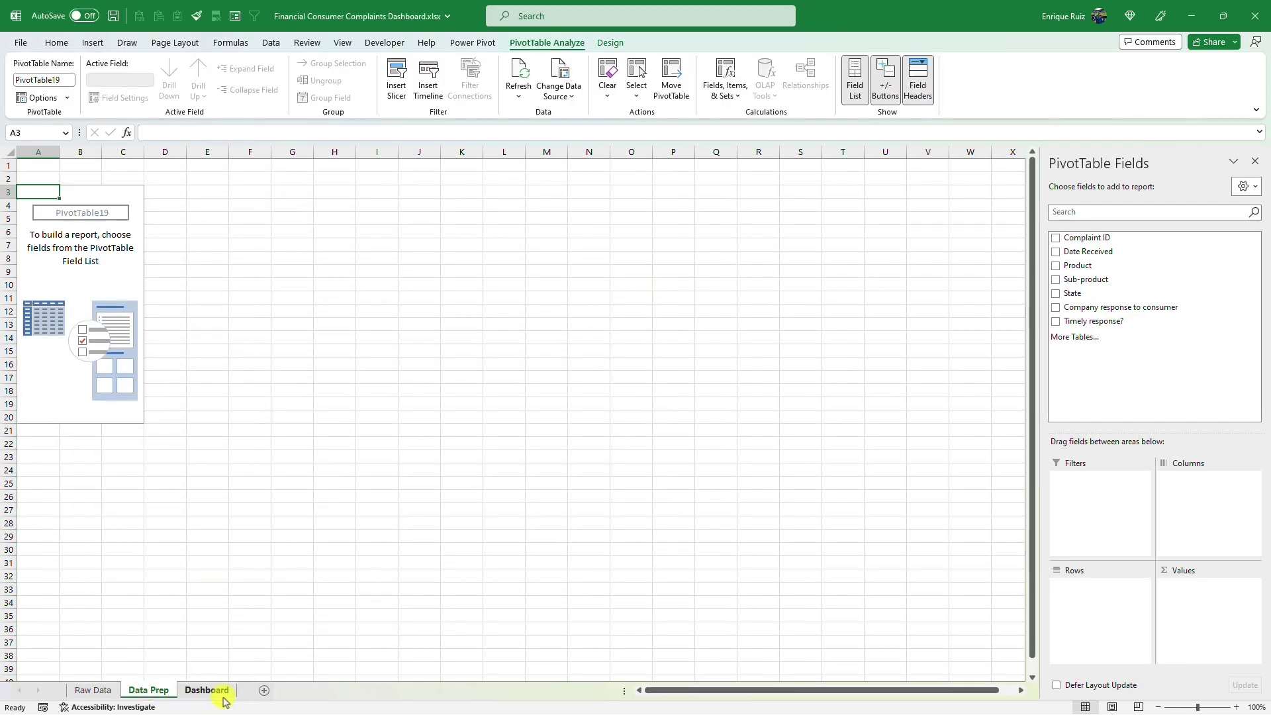
pyautogui.click(206, 690)
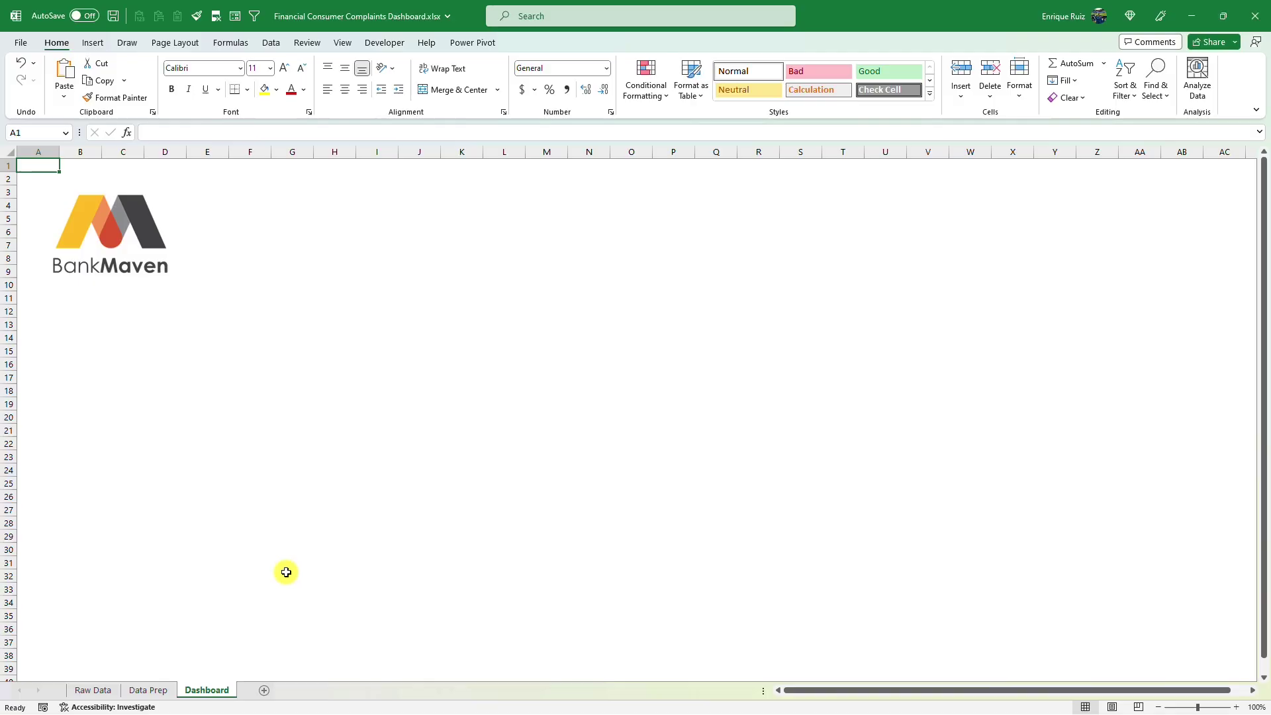
pyautogui.click(150, 690)
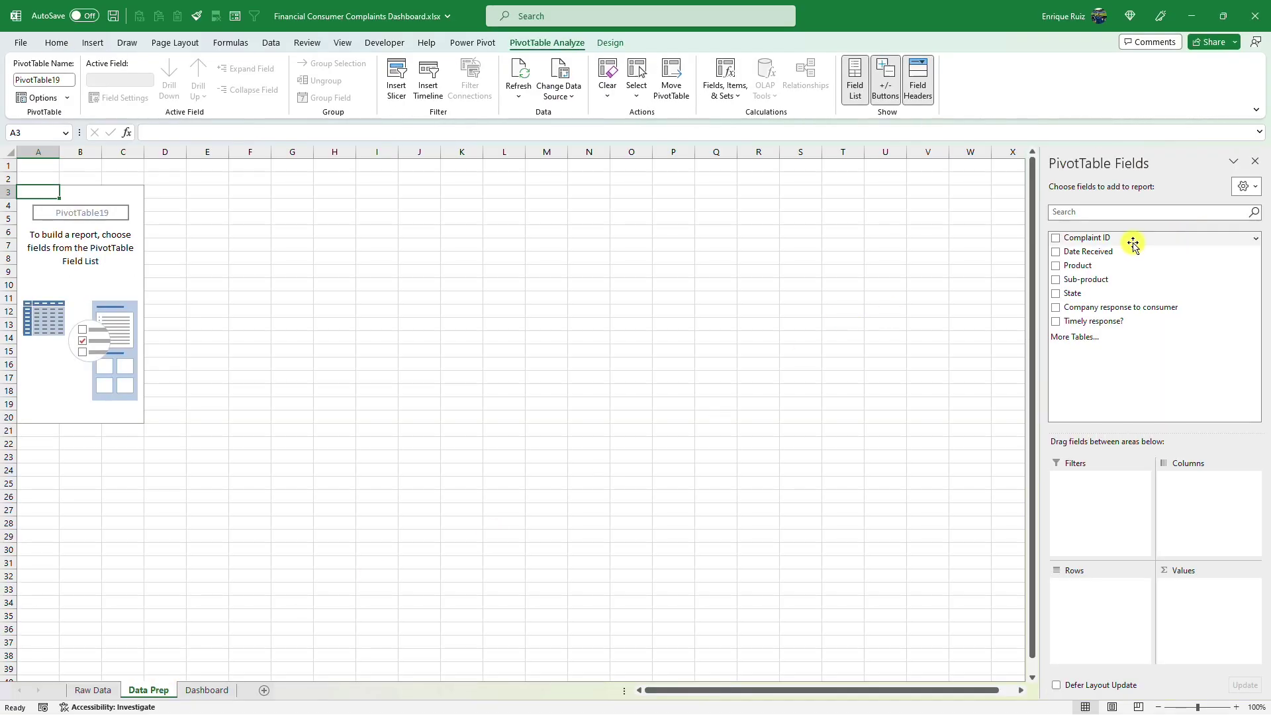
pyautogui.moveTo(1125, 242); pyautogui.dragTo(1198, 591)
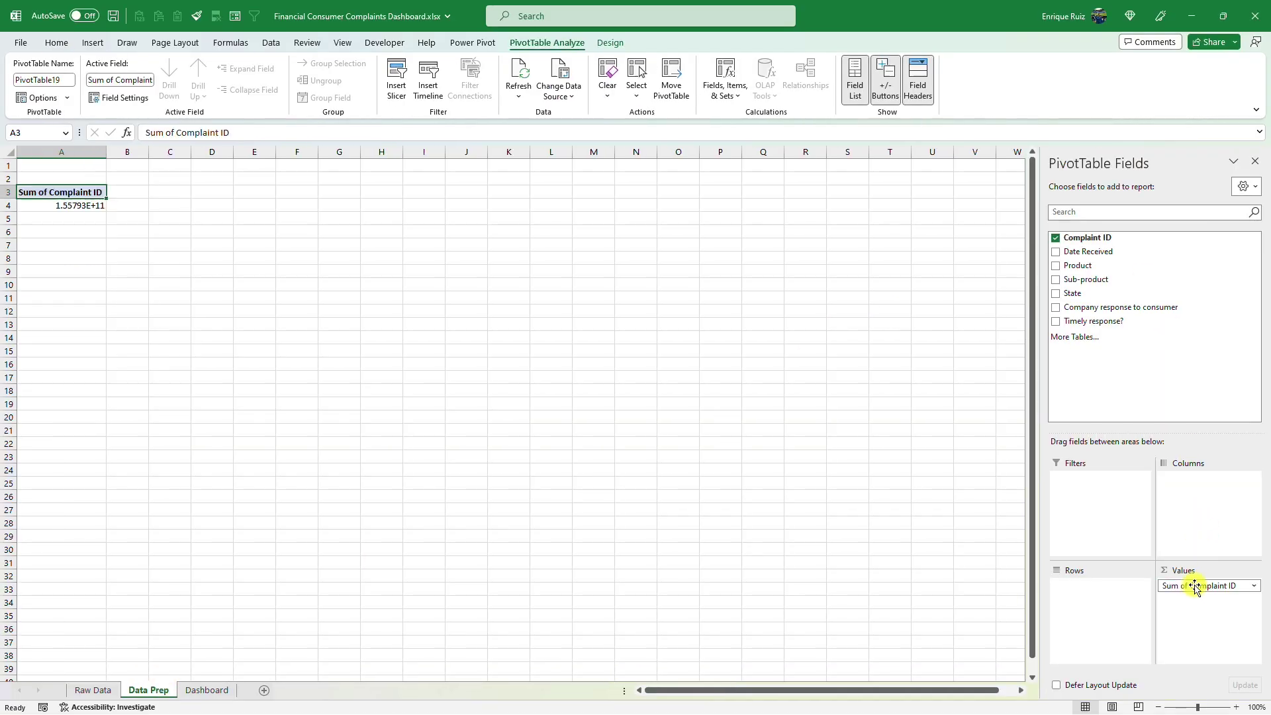
pyautogui.rightClick(95, 206)
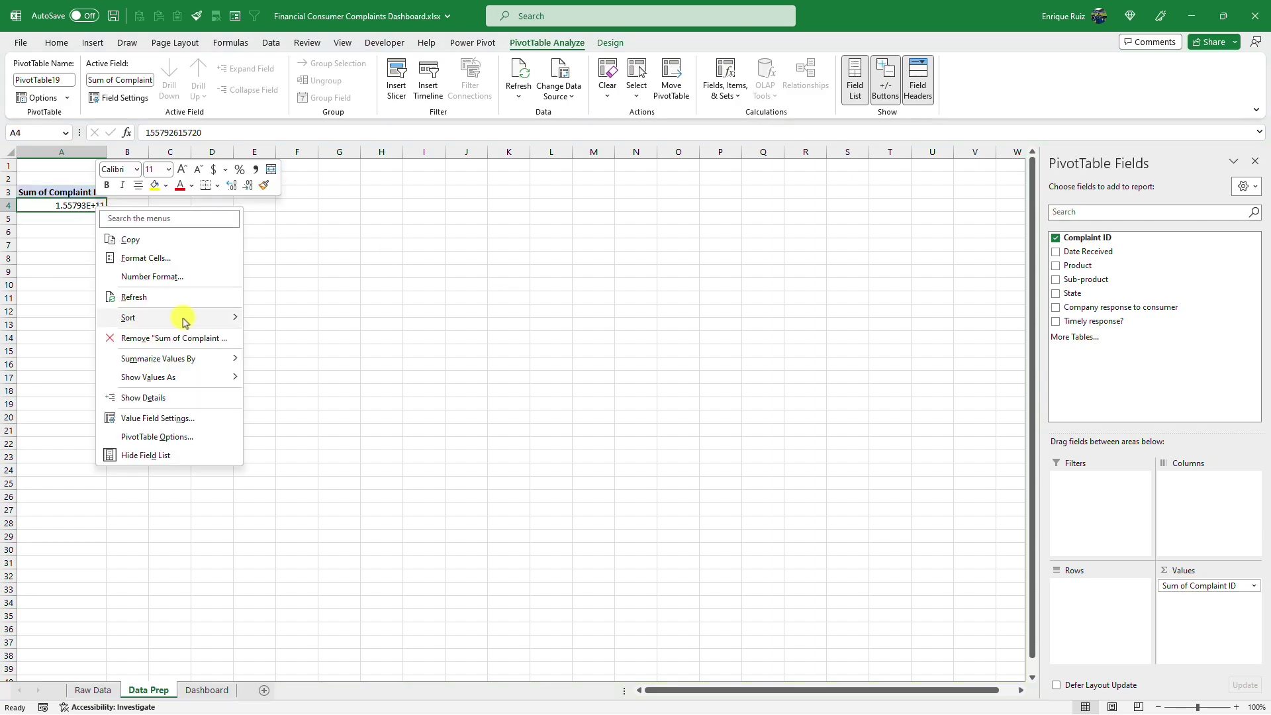
pyautogui.moveTo(202, 359)
pyautogui.click(276, 380)
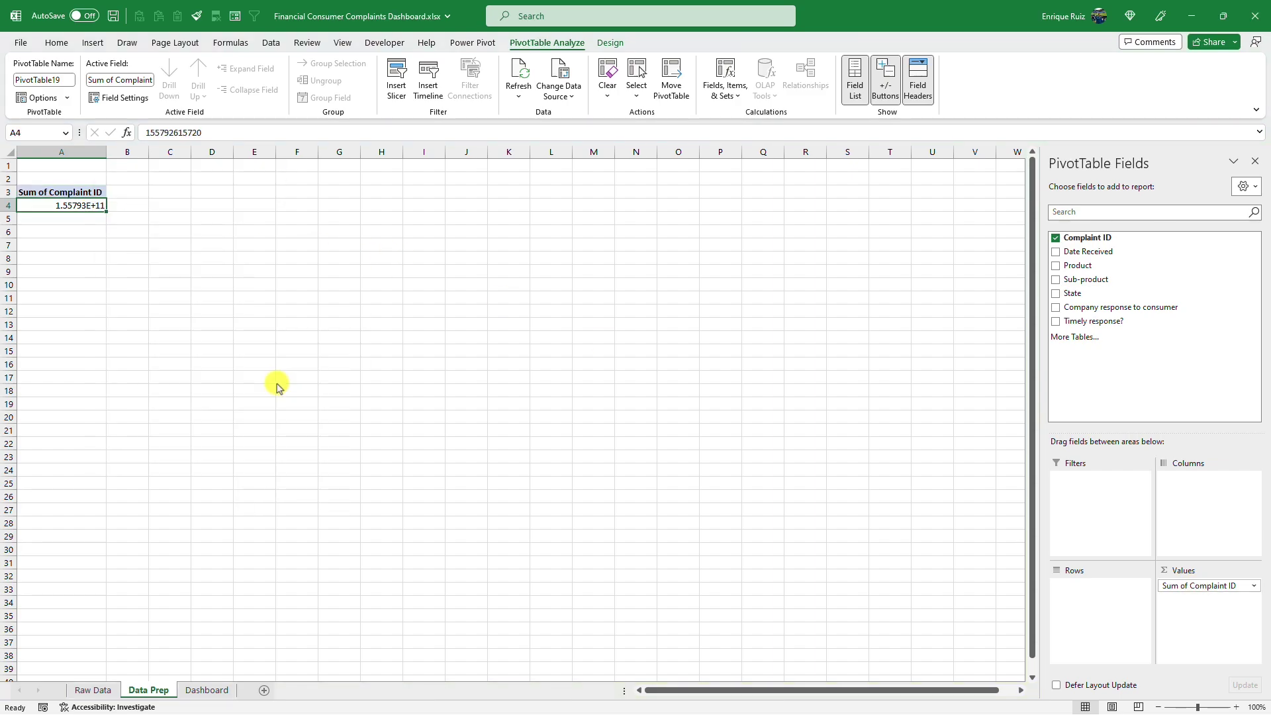
# - Copy the count pivot and paste a duplicate at A6
pyautogui.moveTo(94, 191); pyautogui.dragTo(93, 202)
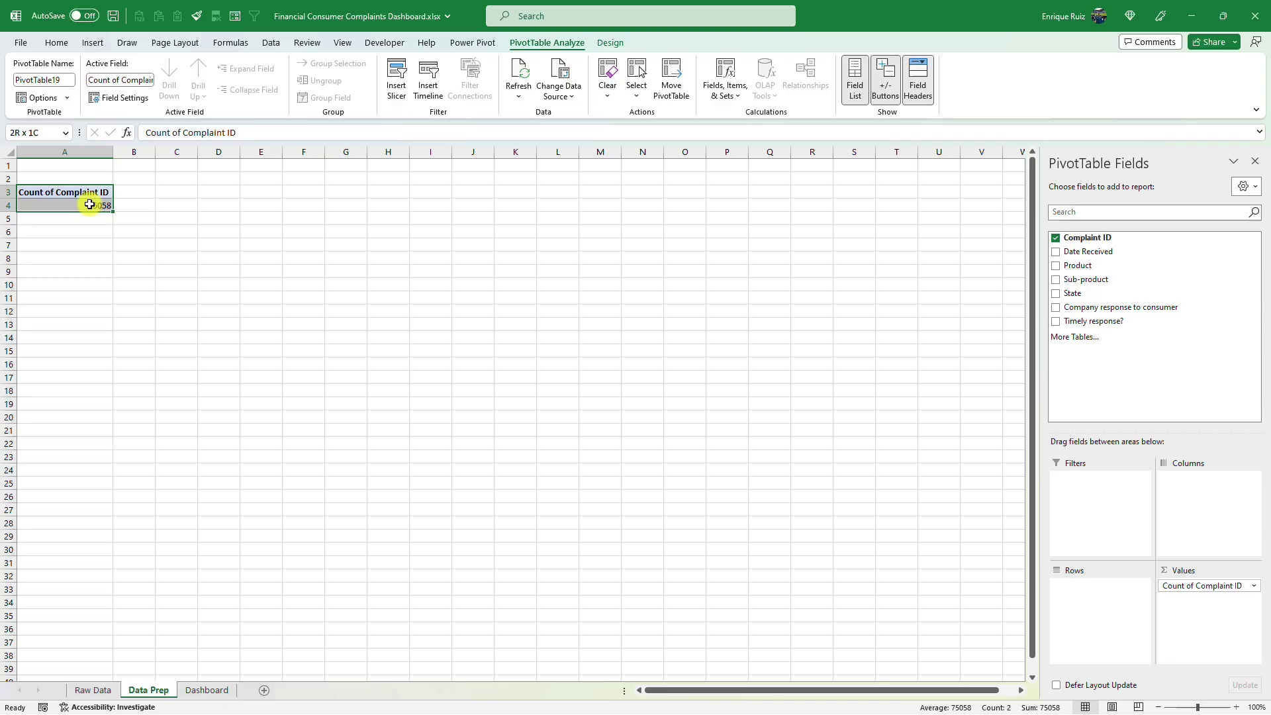
pyautogui.hotkey('ctrl', 'c')
pyautogui.click(94, 233)
pyautogui.hotkey('ctrl', 'v')
pyautogui.press('Escape')
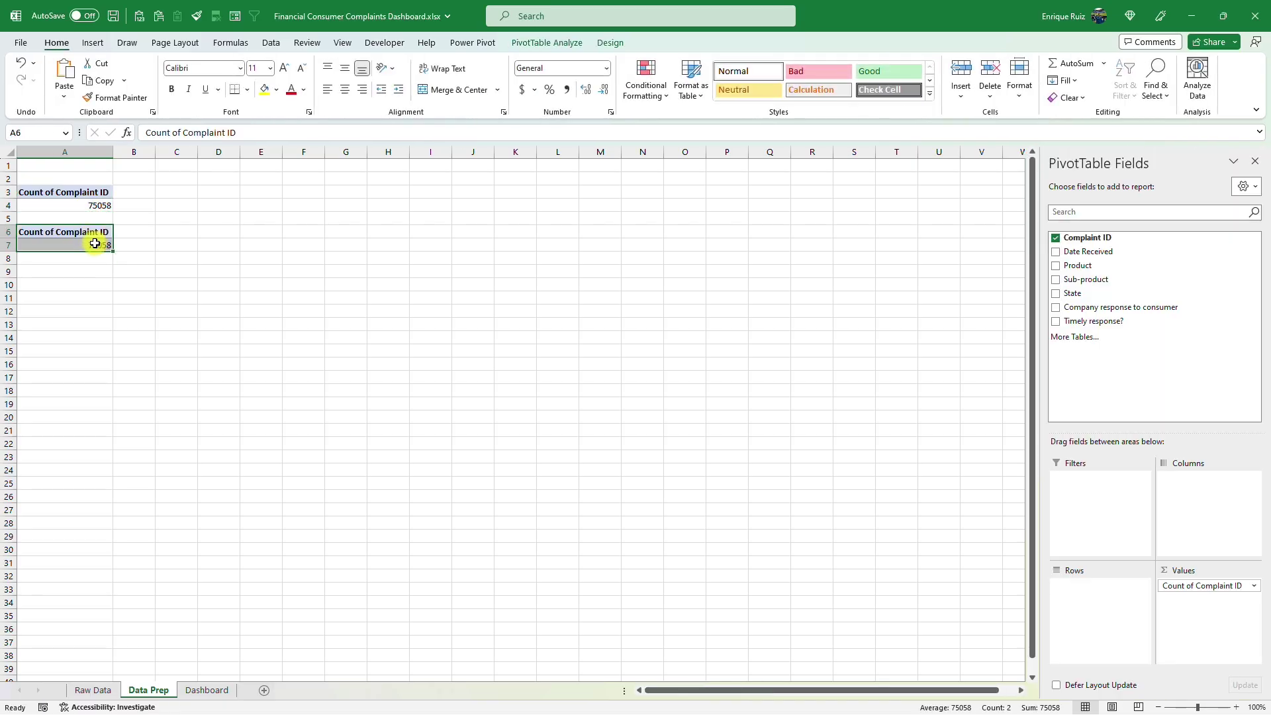
pyautogui.click(99, 245)
# - Break the second pivot down by Timely response? and place a copy of it at A12
pyautogui.moveTo(1072, 326); pyautogui.dragTo(1079, 593)
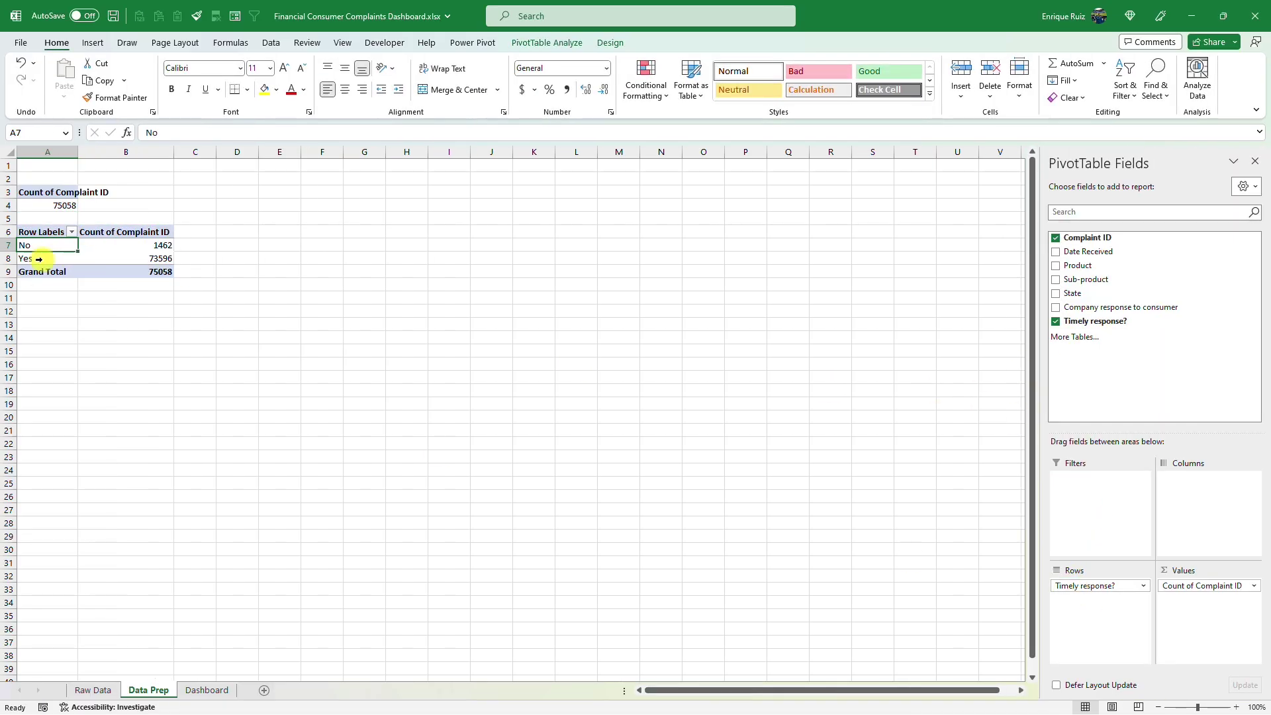
pyautogui.moveTo(73, 238); pyautogui.dragTo(116, 264)
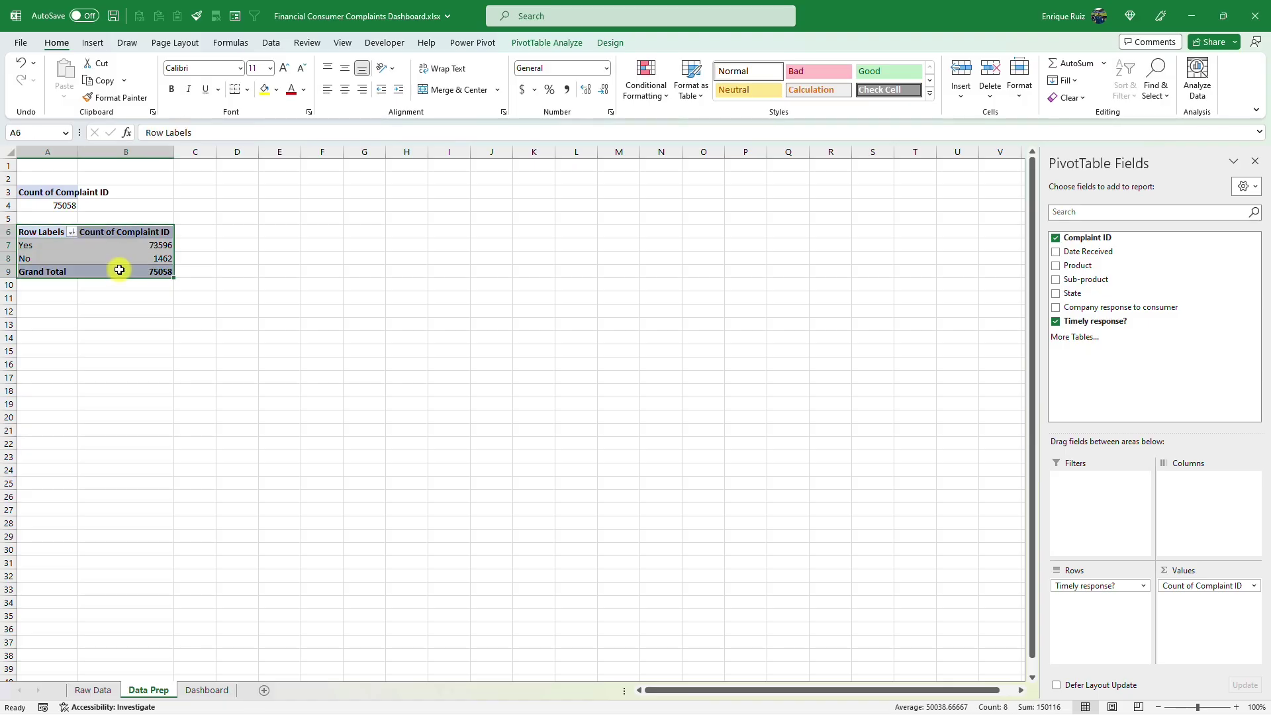
pyautogui.hotkey('ctrl', 'a')
pyautogui.hotkey('ctrl', 'c')
pyautogui.click(45, 313)
pyautogui.press('Return')
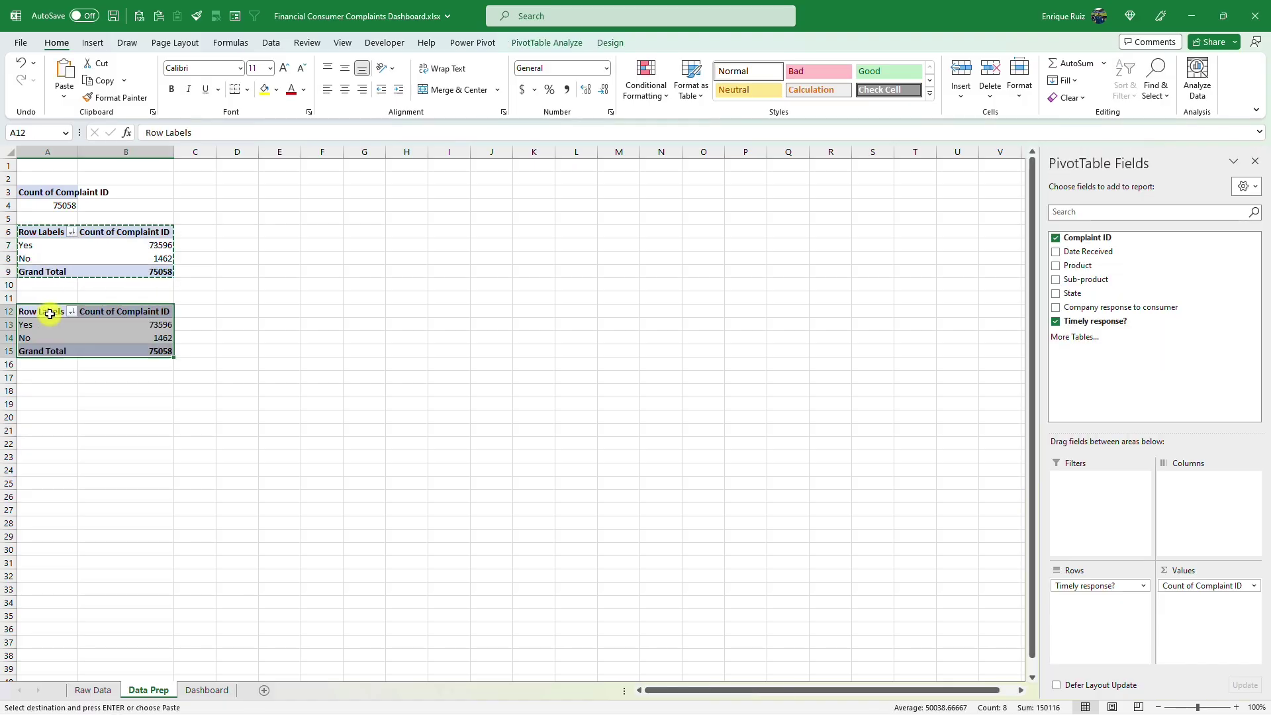
# - Show the upper Yes/No pivot as % of Column Total (Yes 98.05%, No 1.95%)
pyautogui.click(157, 250)
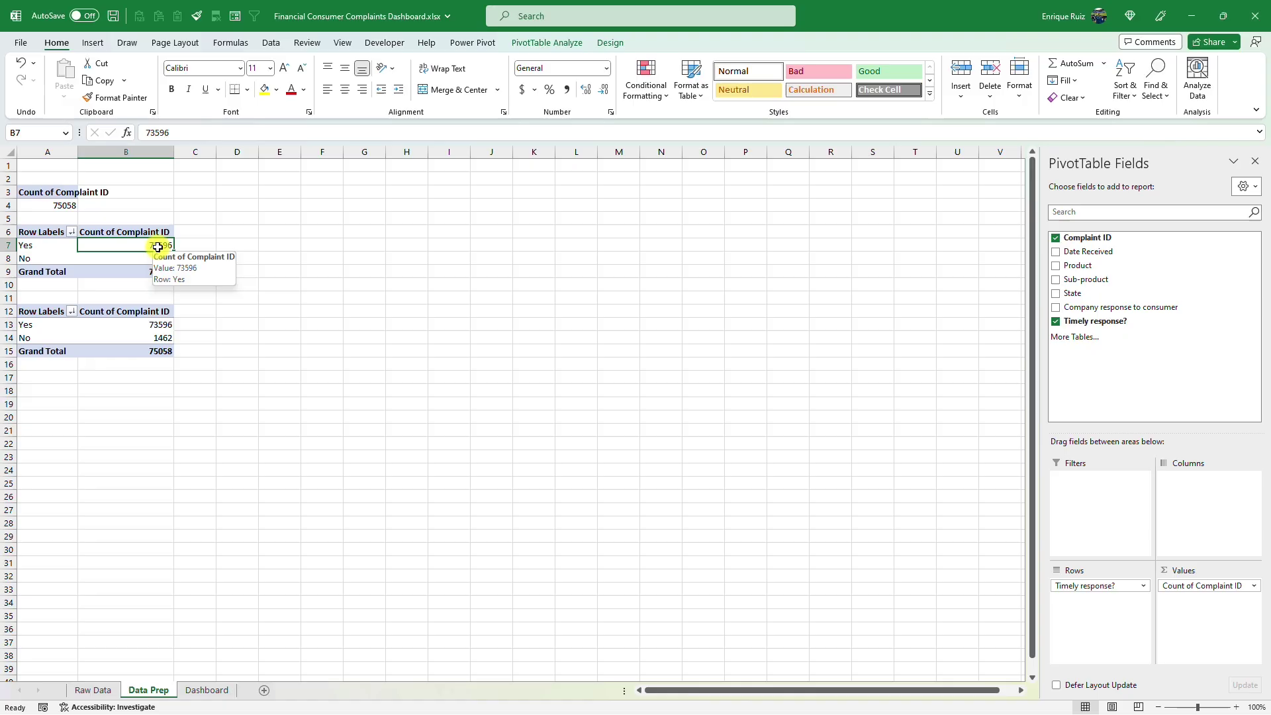
pyautogui.rightClick(158, 250)
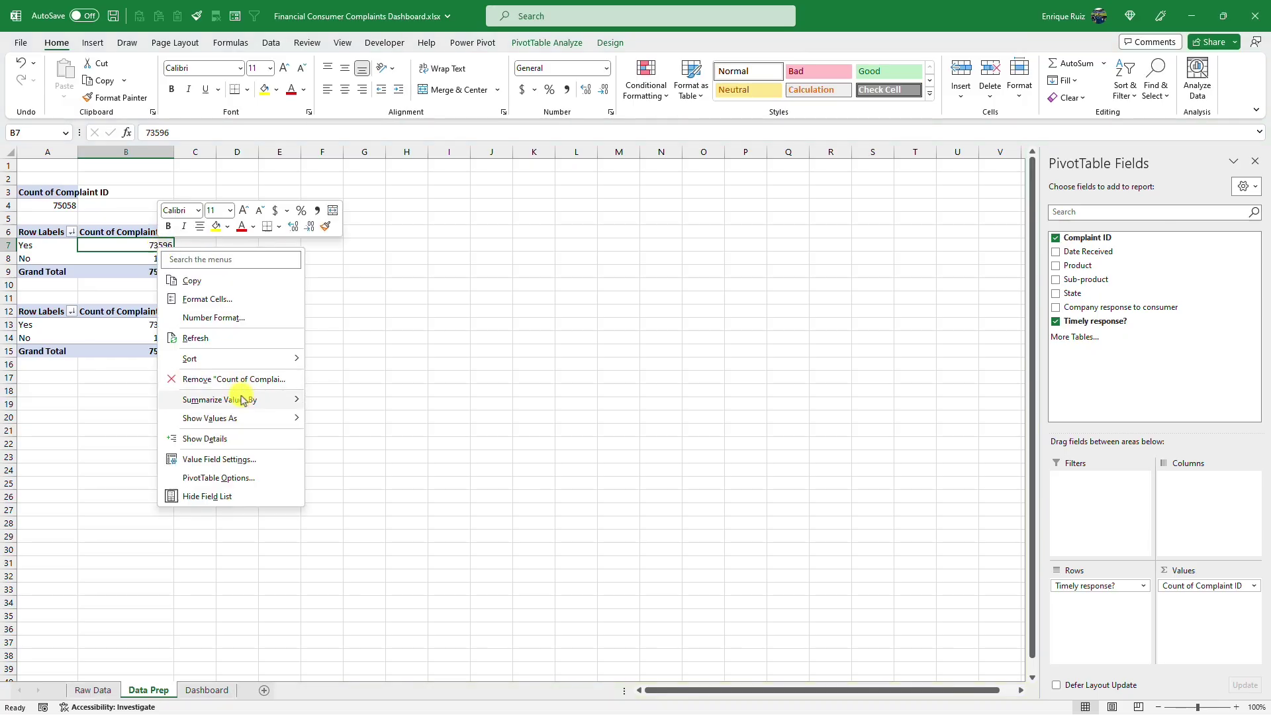
pyautogui.moveTo(248, 400)
pyautogui.moveTo(301, 418)
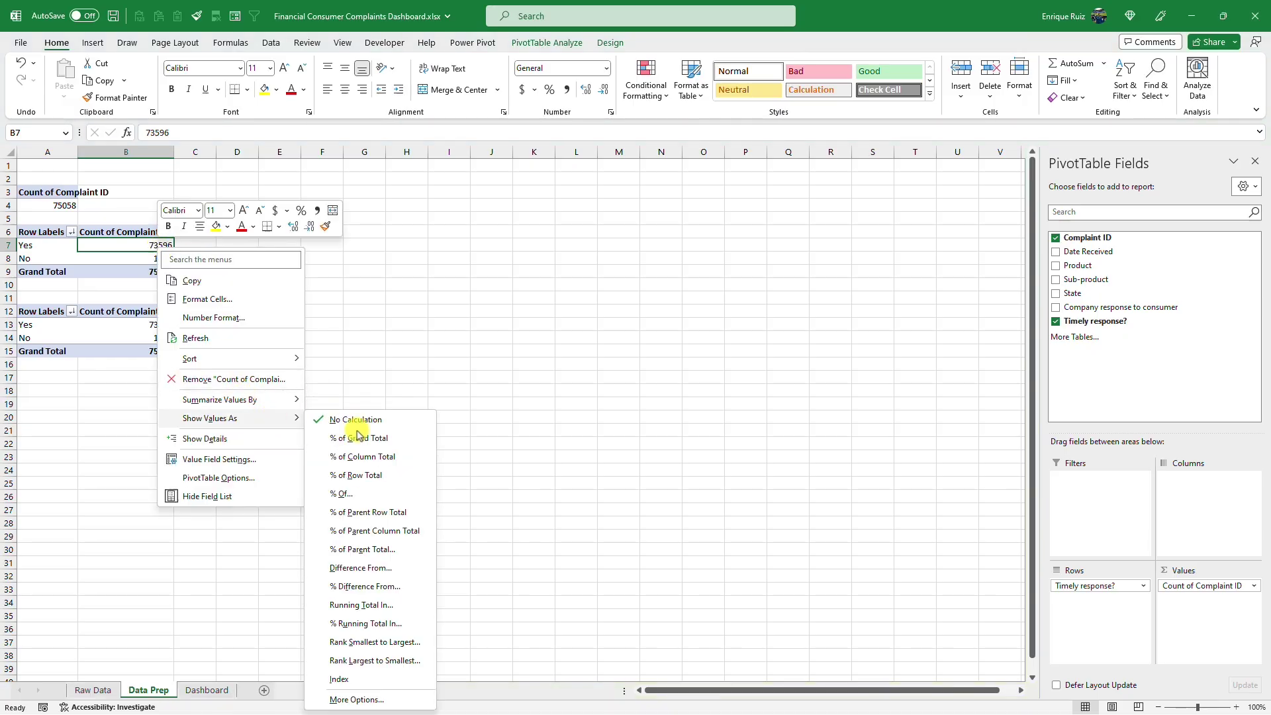
pyautogui.click(364, 450)
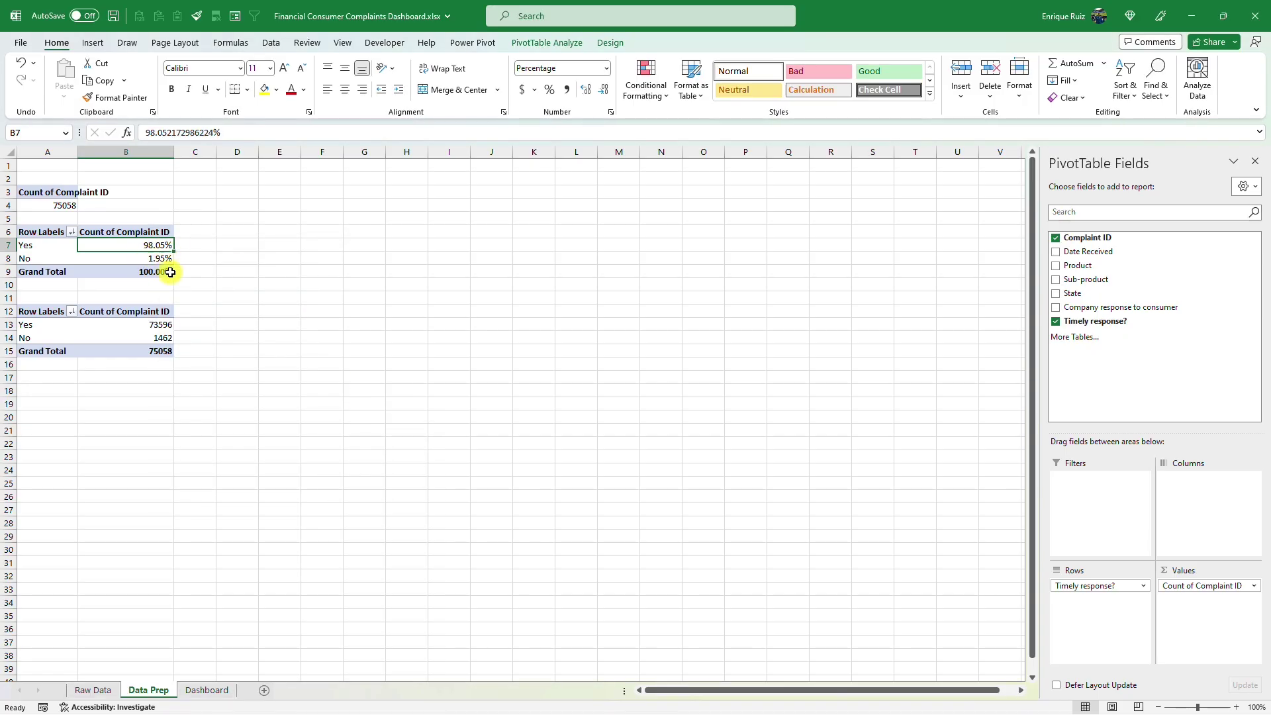
pyautogui.click(153, 326)
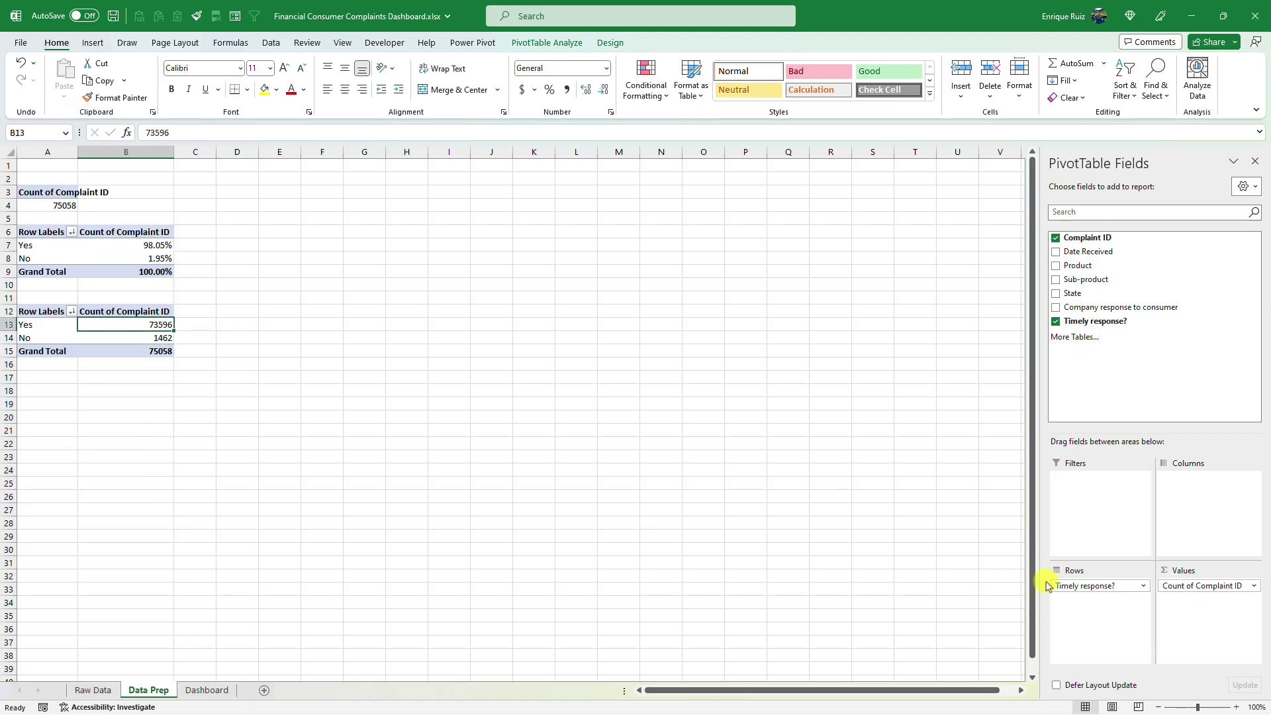
# - Regroup the A12 pivot by Company response to consumer, filtered to In progress only
pyautogui.moveTo(1071, 589); pyautogui.dragTo(1110, 401)
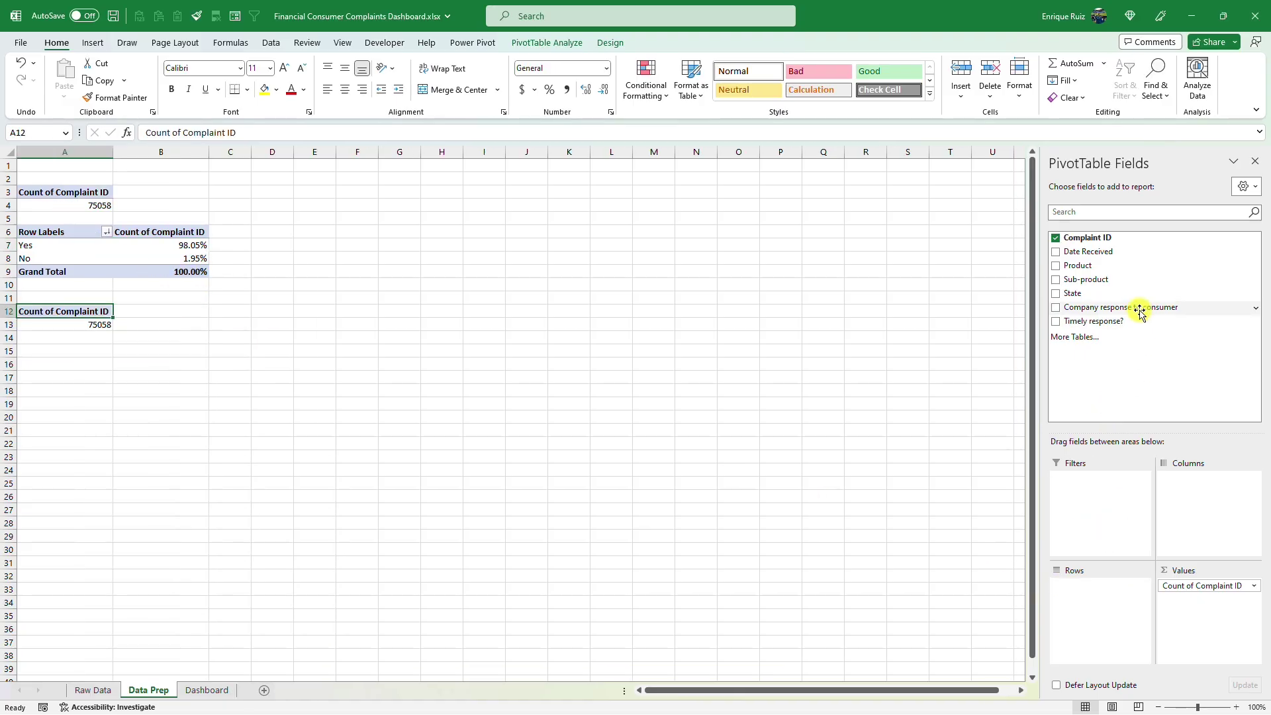
pyautogui.moveTo(1141, 307); pyautogui.dragTo(1106, 594)
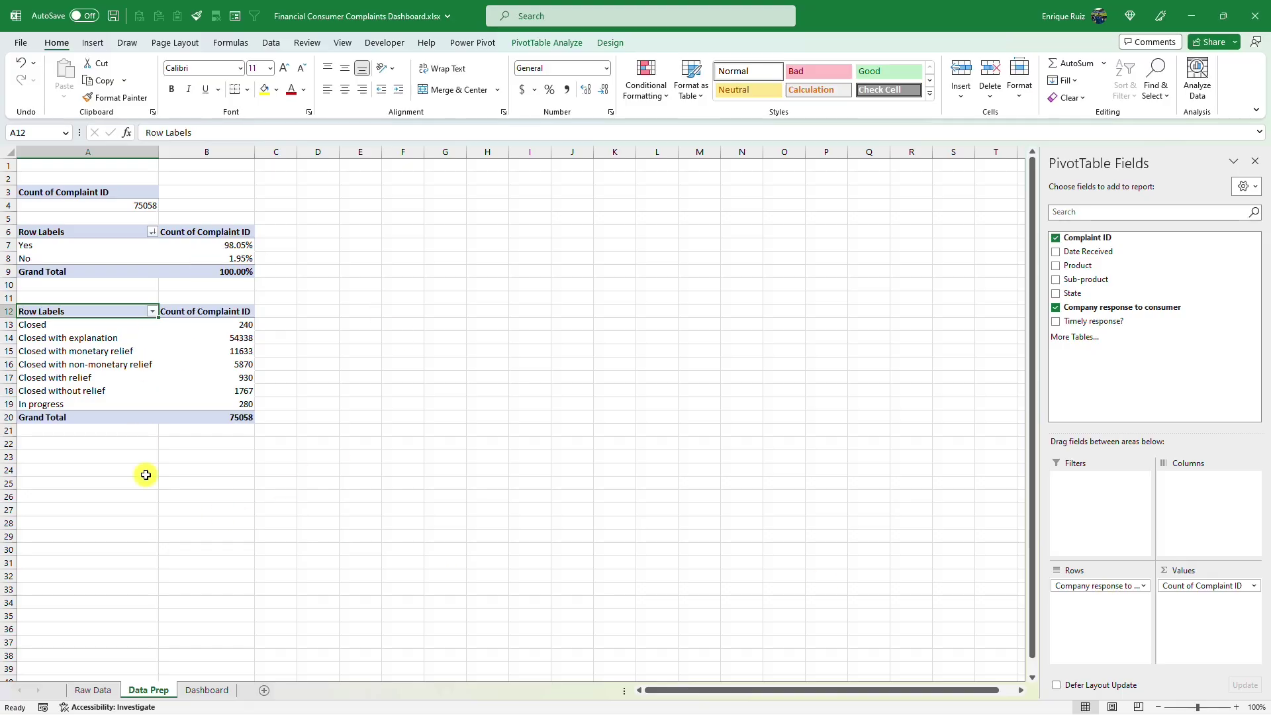
pyautogui.click(153, 311)
pyautogui.click(39, 452)
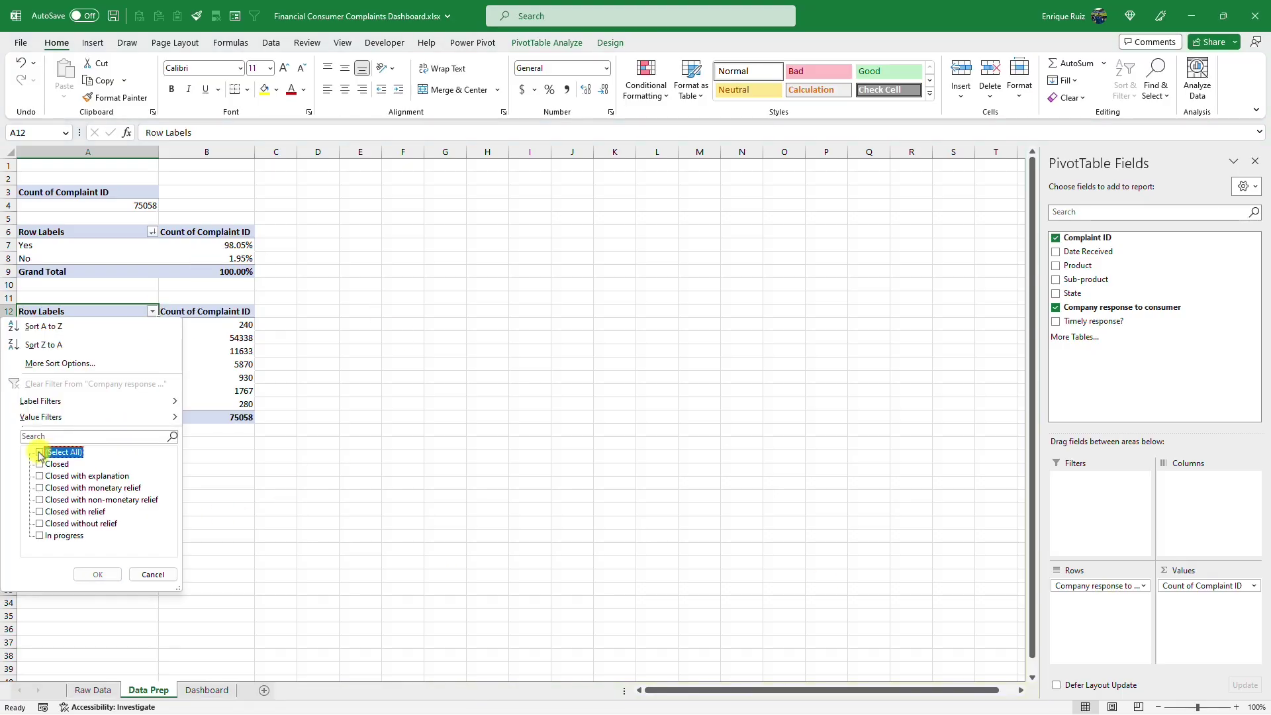
pyautogui.click(40, 536)
pyautogui.click(97, 573)
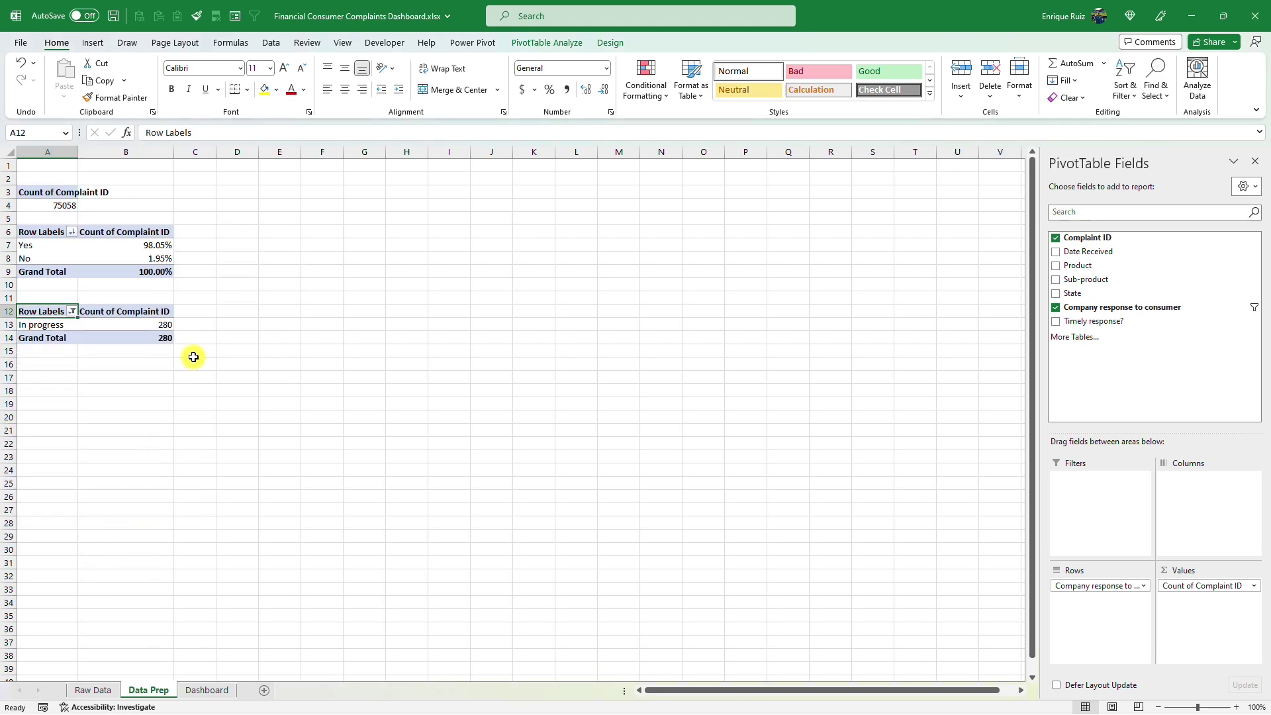
# - Delete the In progress pivot's grand total row, leaving a count of 280
pyautogui.click(146, 336)
pyautogui.press('Delete')
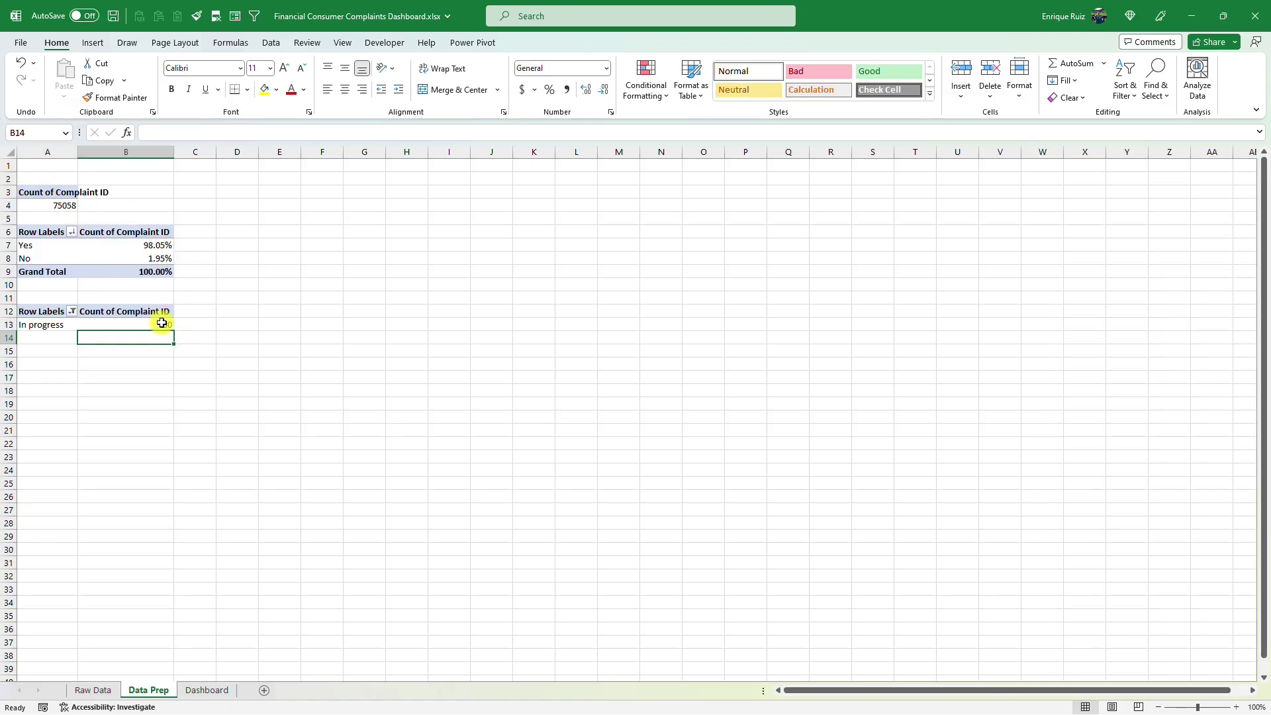
pyautogui.click(66, 208)
pyautogui.click(158, 246)
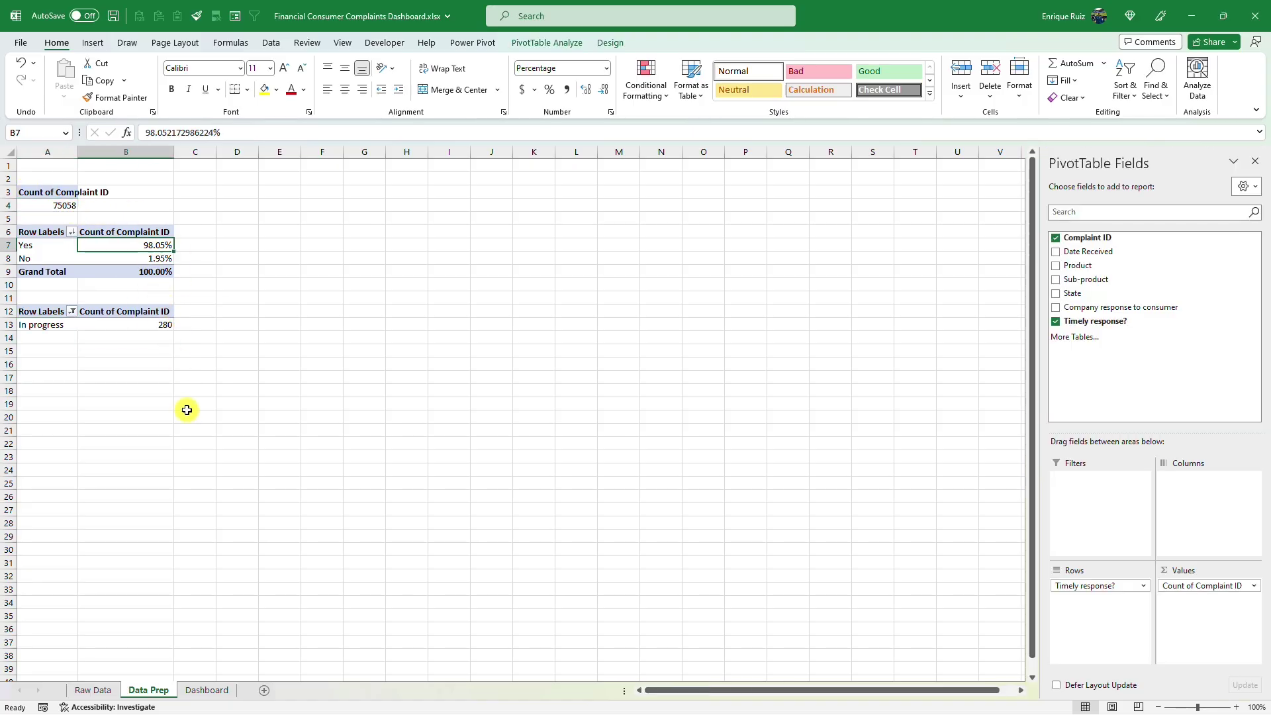
pyautogui.click(158, 325)
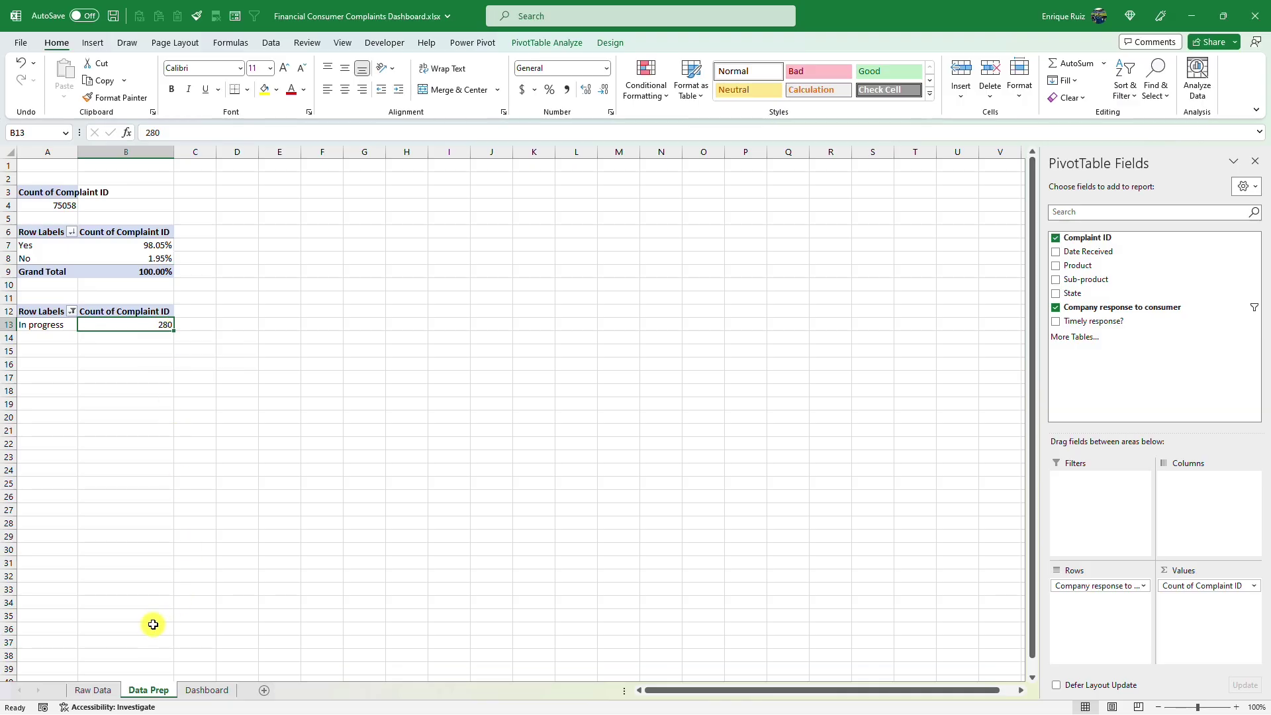
# - Copy the count pivot to D3 and list its complaint counts by Product
pyautogui.moveTo(63, 192); pyautogui.dragTo(63, 205)
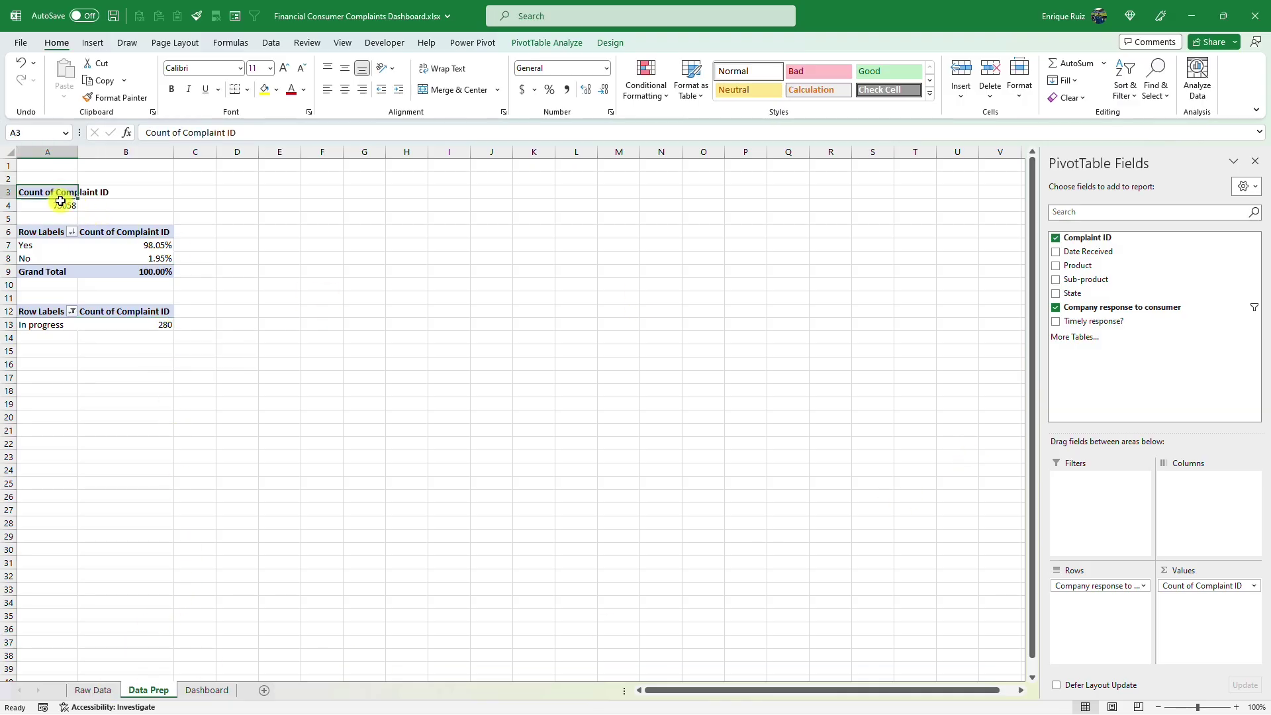
pyautogui.hotkey('ctrl', 'c')
pyautogui.click(232, 192)
pyautogui.hotkey('ctrl', 'v')
pyautogui.press('Escape')
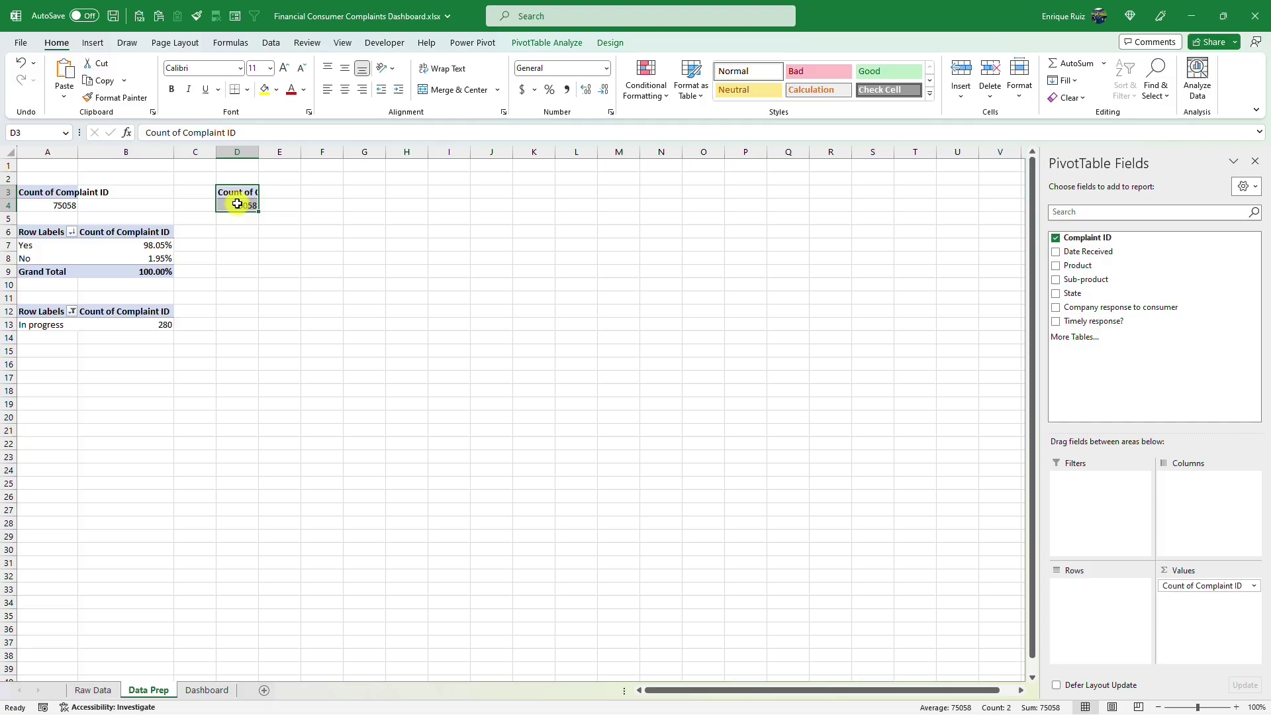
pyautogui.click(249, 206)
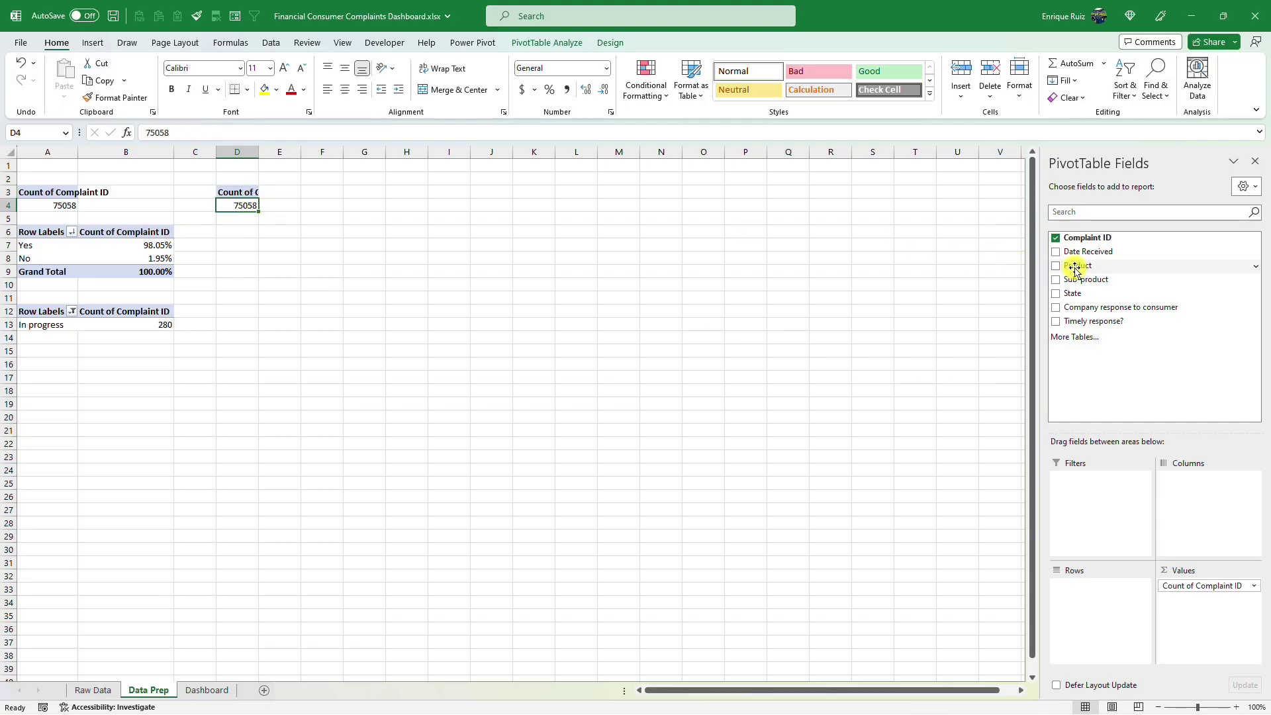
pyautogui.moveTo(1073, 266); pyautogui.dragTo(1086, 599)
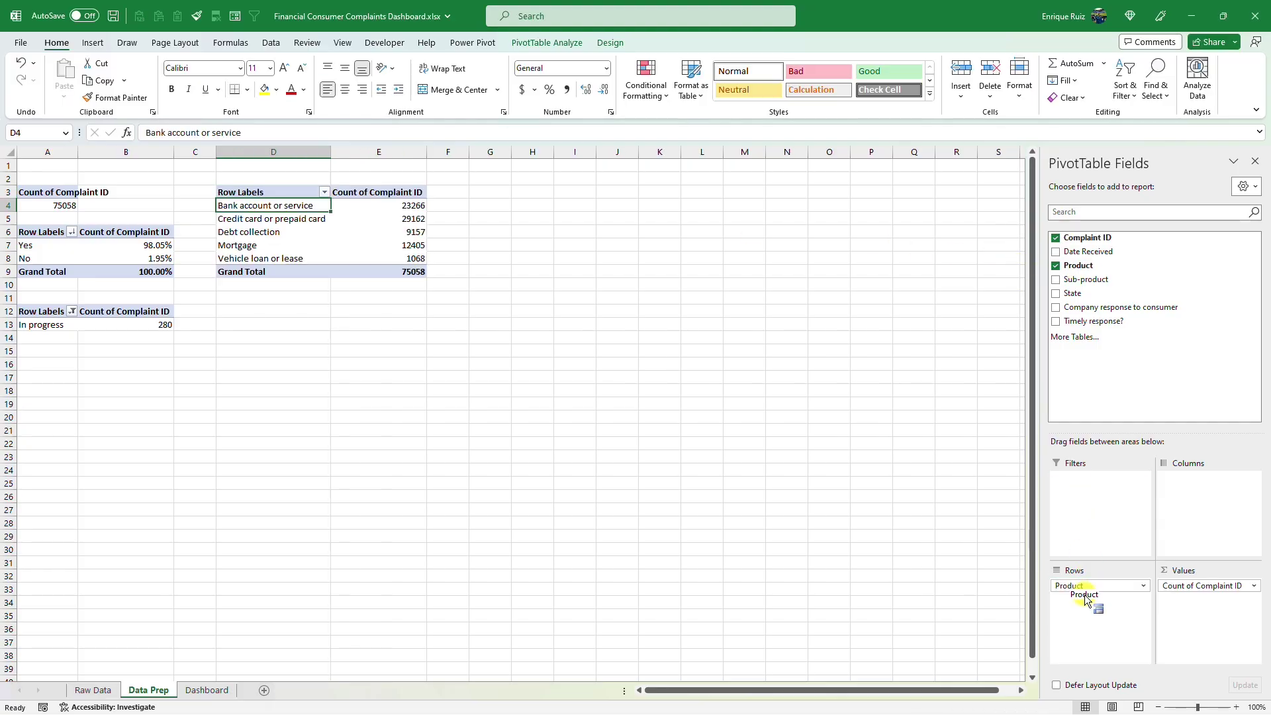
# - Copy the product pivot to D11 and group the copy by Sub-product instead
pyautogui.moveTo(287, 192); pyautogui.dragTo(411, 270)
pyautogui.hotkey('ctrl', 'c')
pyautogui.click(291, 304)
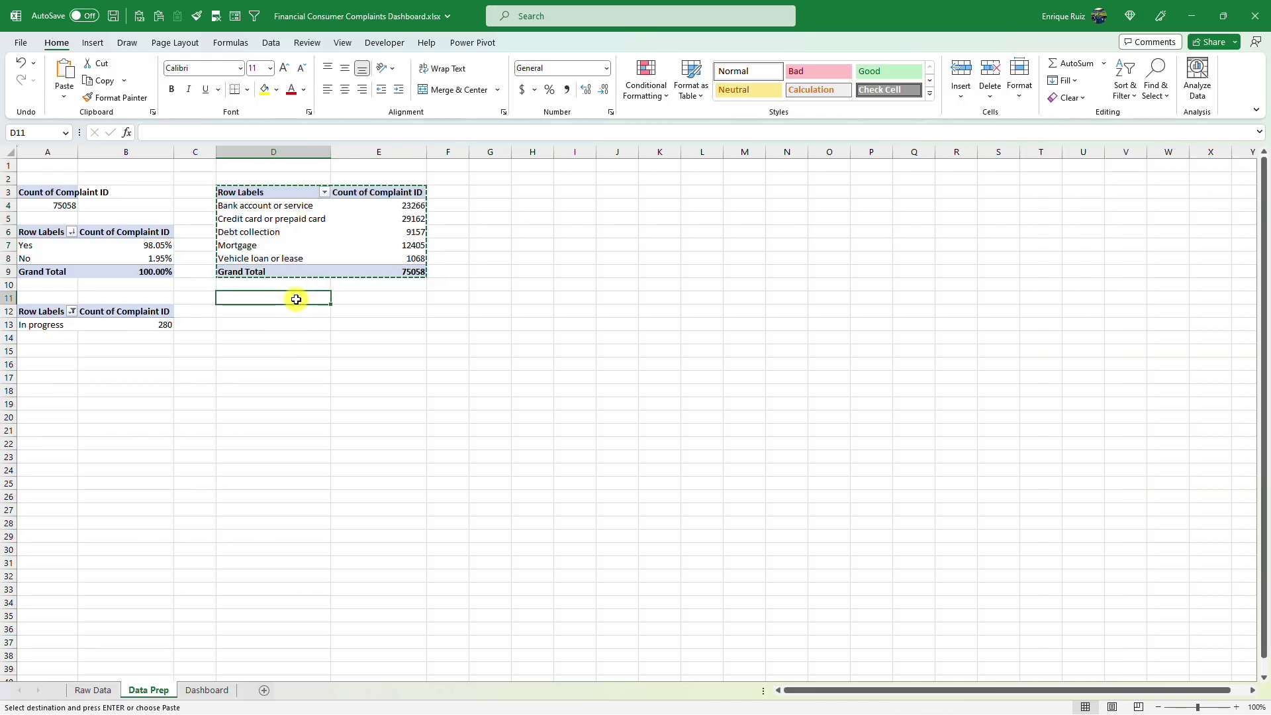
pyautogui.hotkey('ctrl', 'v')
pyautogui.press('Escape')
pyautogui.click(302, 298)
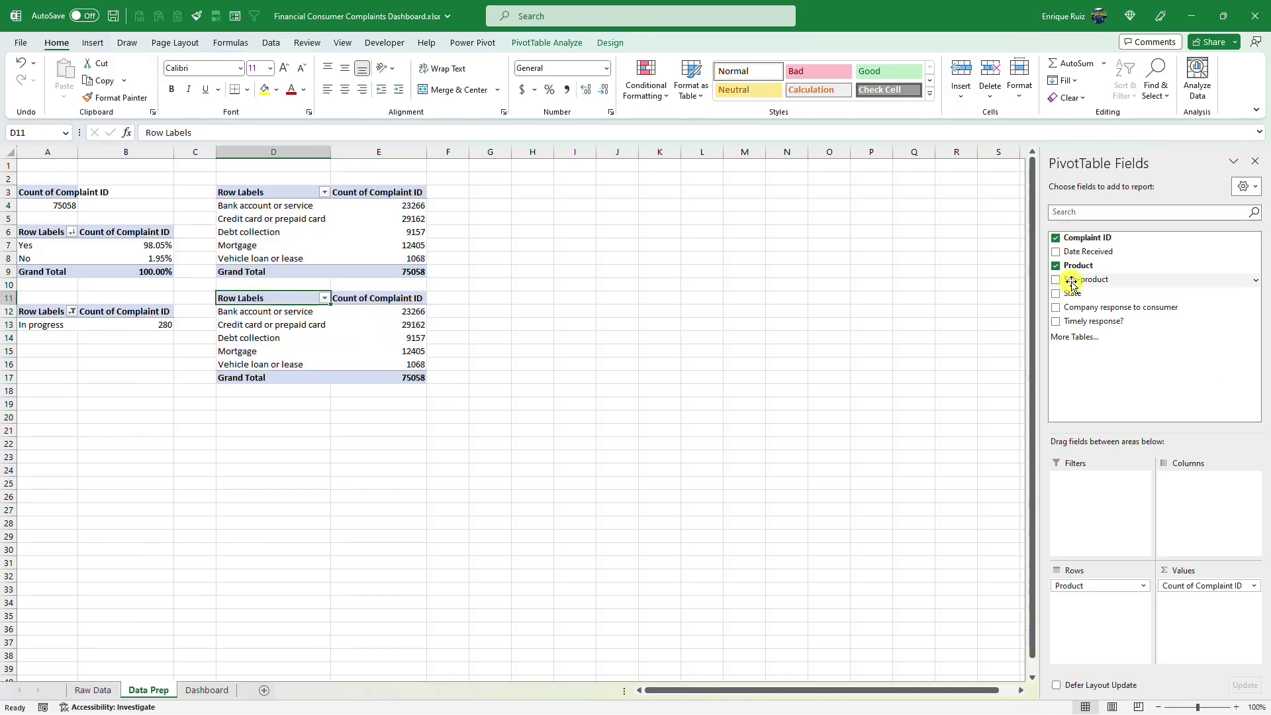
pyautogui.moveTo(1067, 279); pyautogui.dragTo(1141, 397)
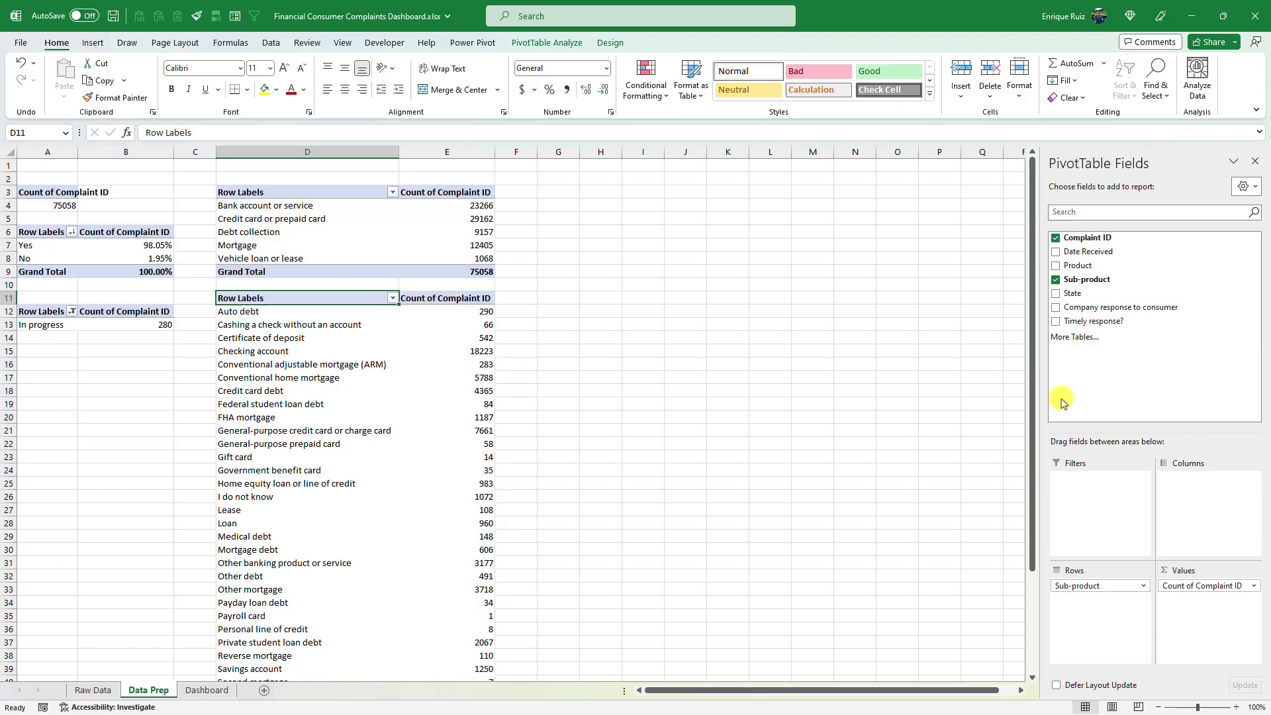
# - Sort the sub-products descending by Count of Complaint ID
pyautogui.click(393, 299)
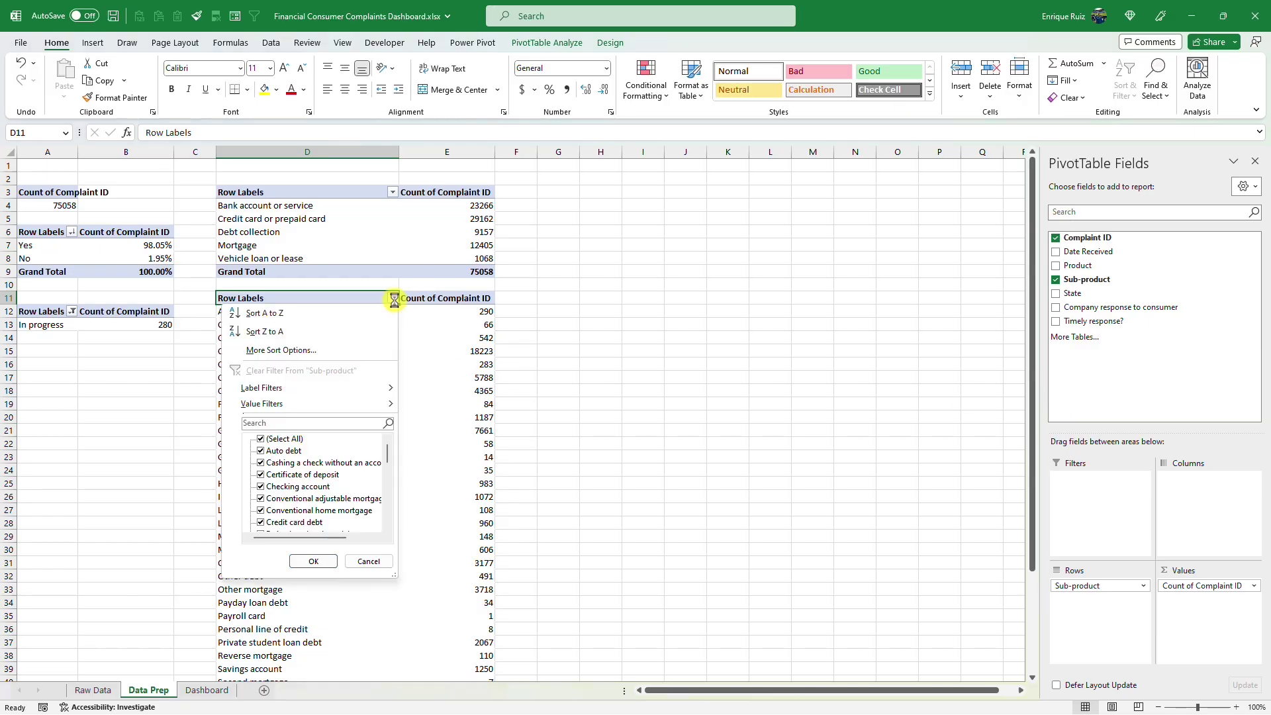
pyautogui.click(365, 351)
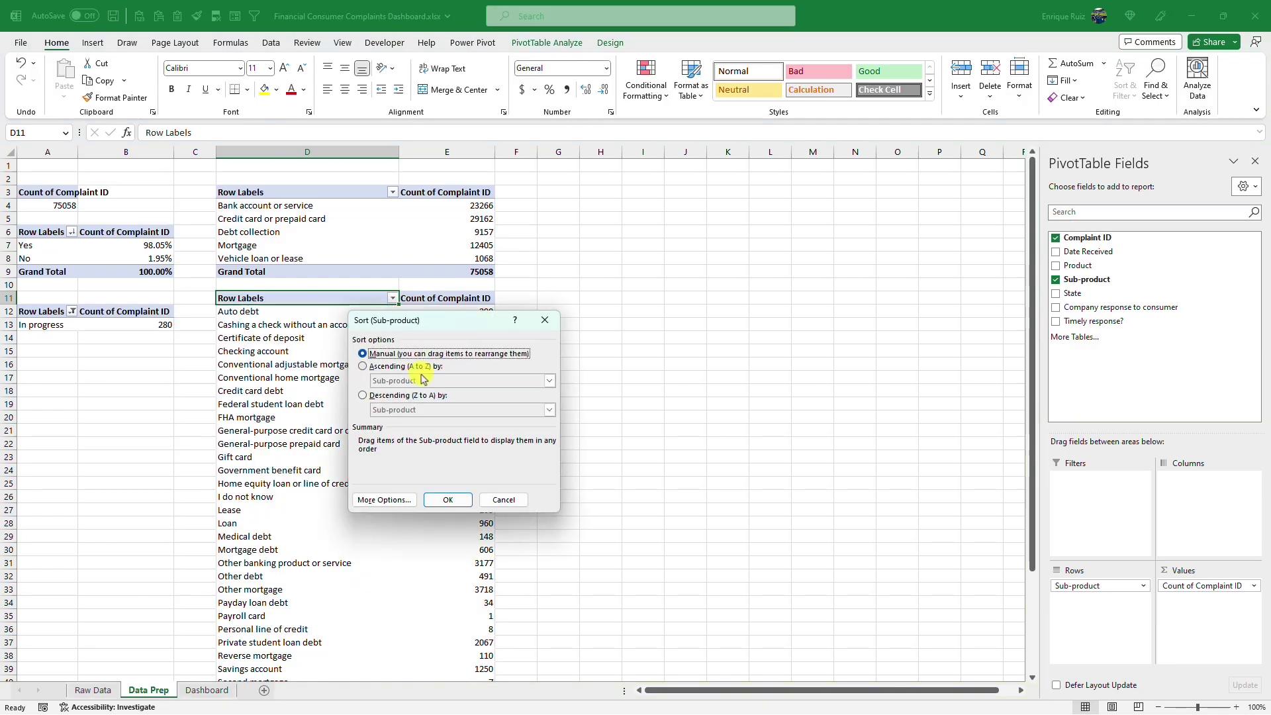
pyautogui.click(409, 395)
pyautogui.click(412, 411)
pyautogui.click(418, 429)
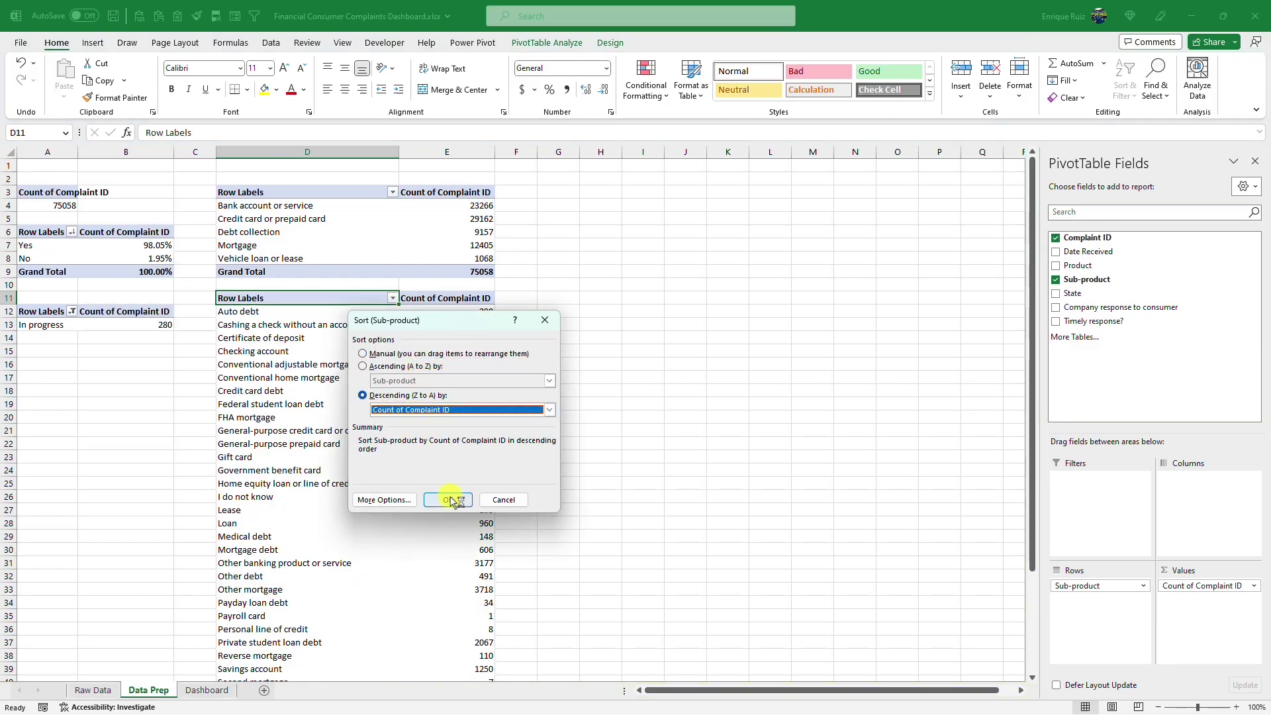
pyautogui.click(449, 500)
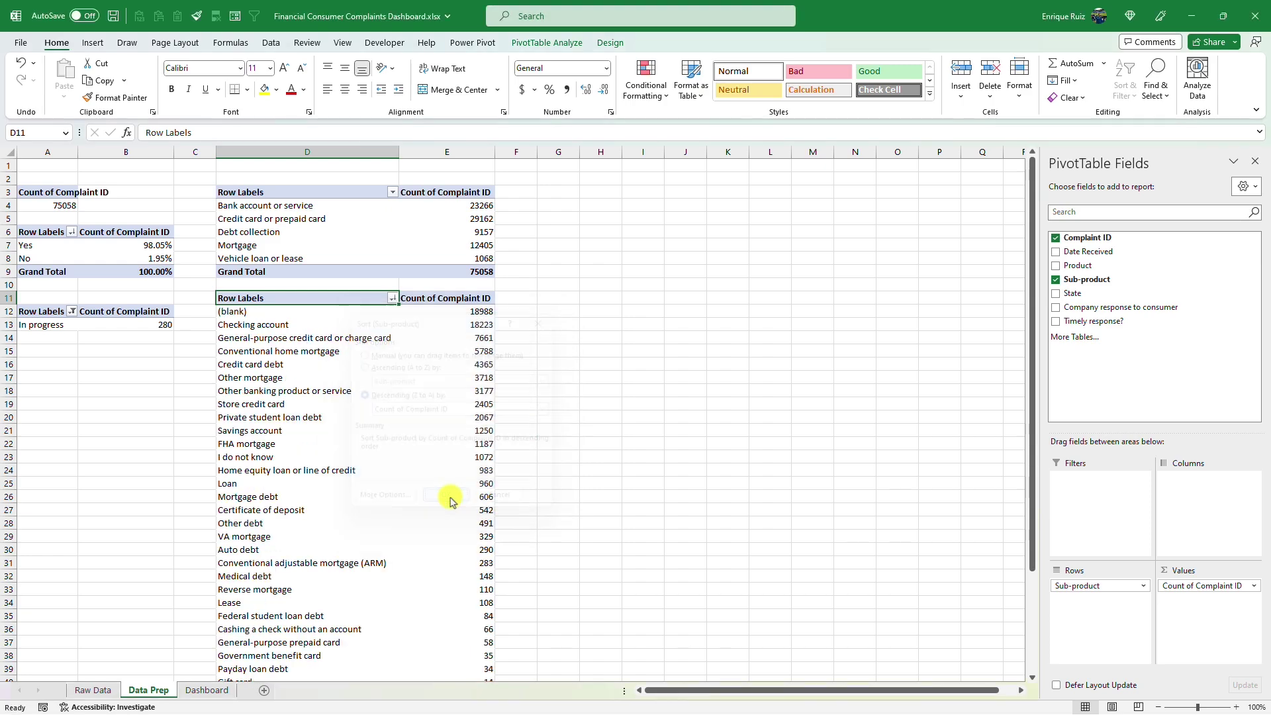
# - Apply a Top 10 value filter and exclude the (blank) sub-product
pyautogui.click(391, 300)
pyautogui.moveTo(369, 403)
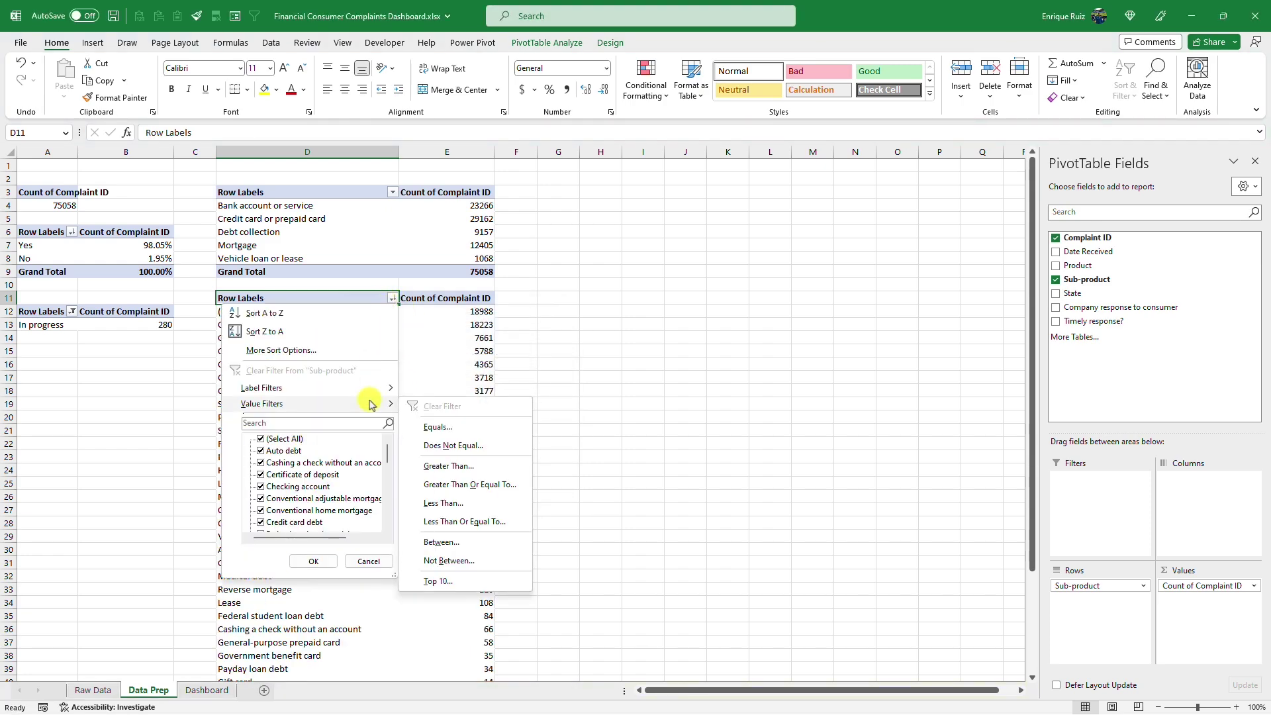
pyautogui.click(496, 580)
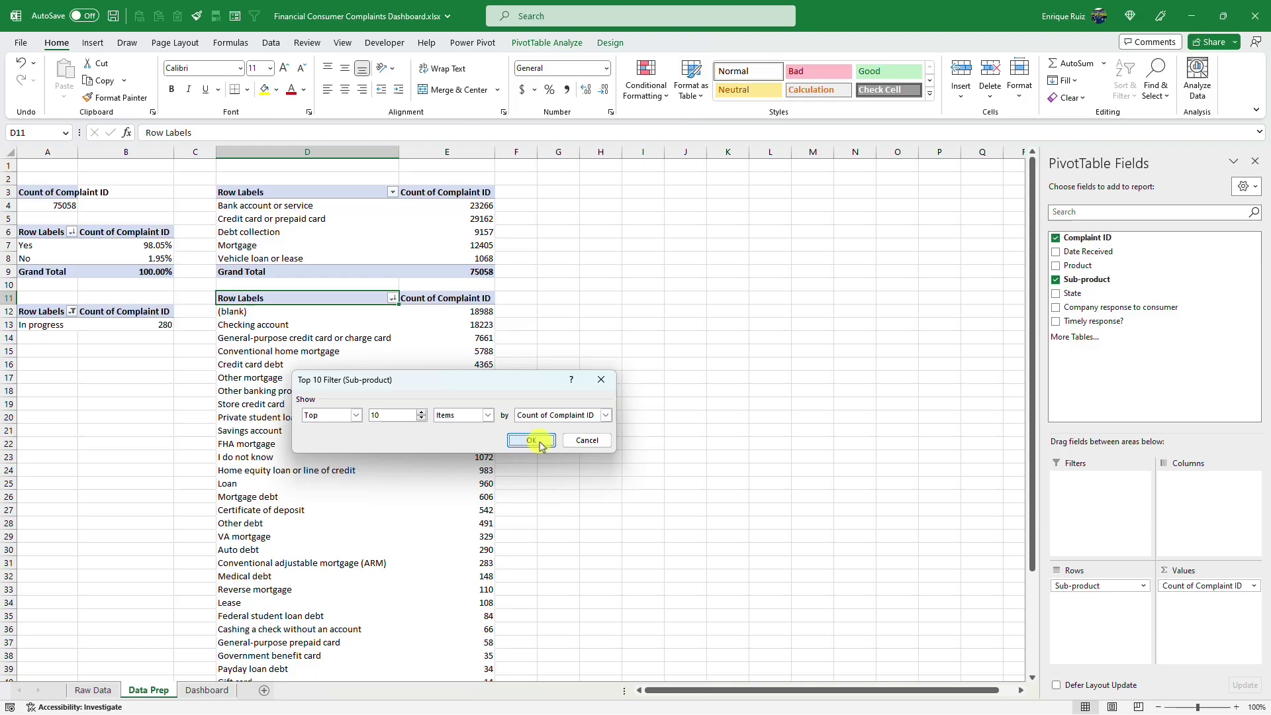
pyautogui.click(532, 441)
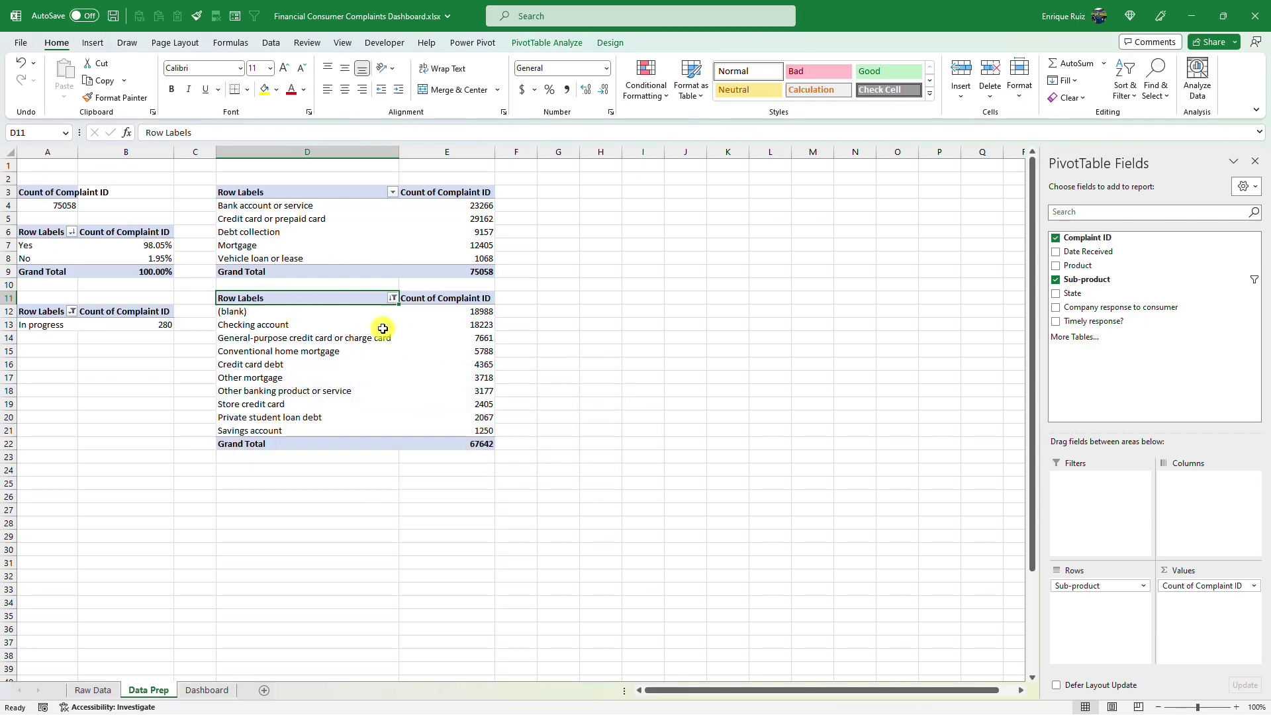
pyautogui.click(395, 299)
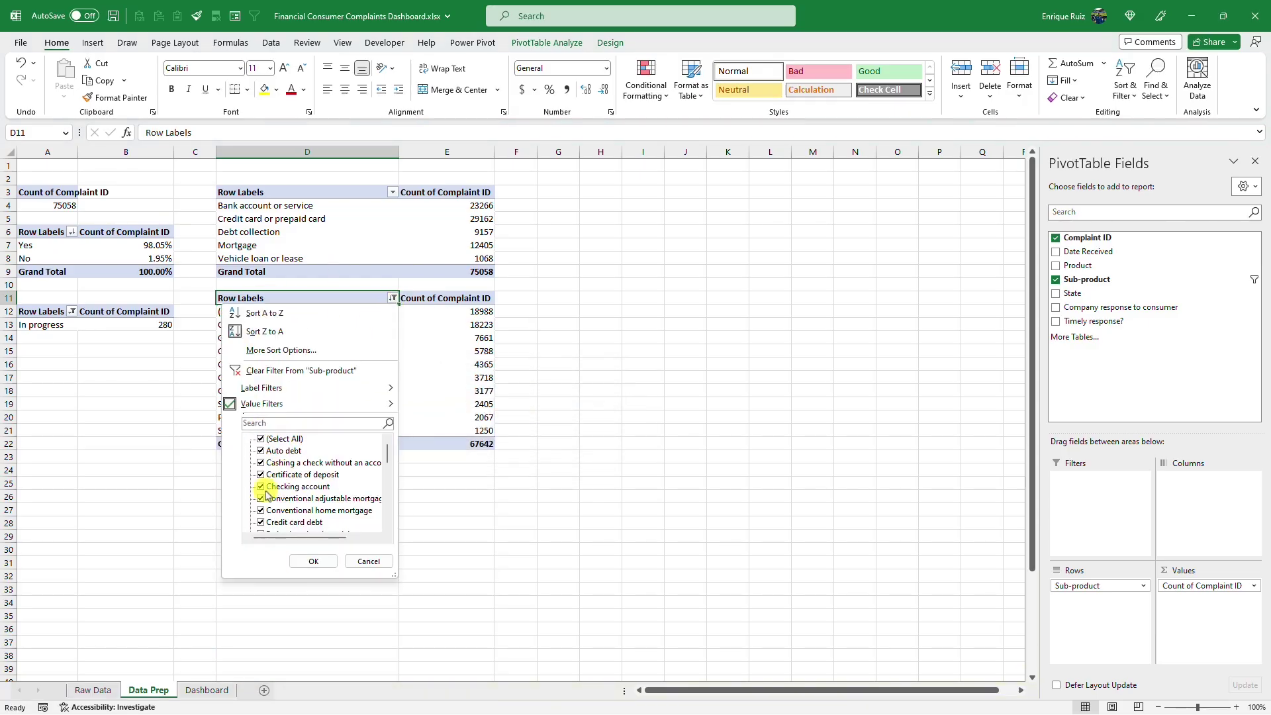
pyautogui.scroll(-5, 277, 463)
pyautogui.scroll(4, 277, 457)
pyautogui.scroll(1, 277, 460)
pyautogui.scroll(-5, 276, 489)
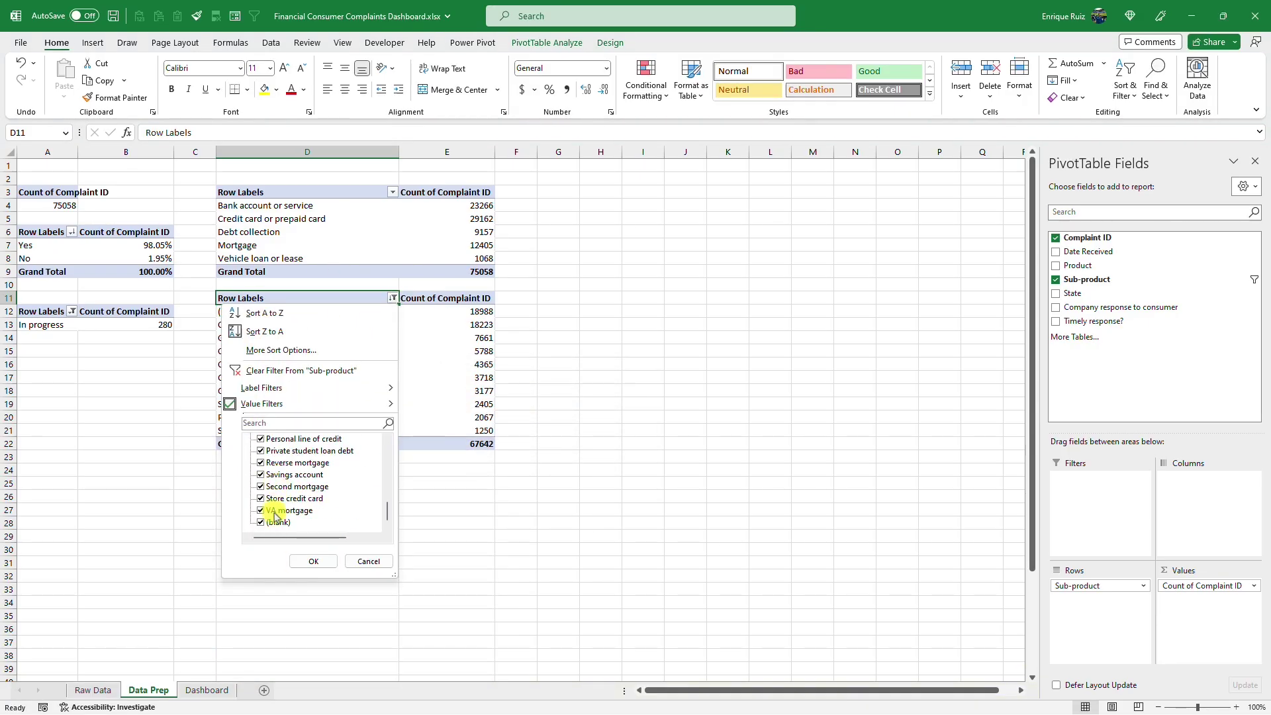
pyautogui.click(260, 523)
pyautogui.click(314, 561)
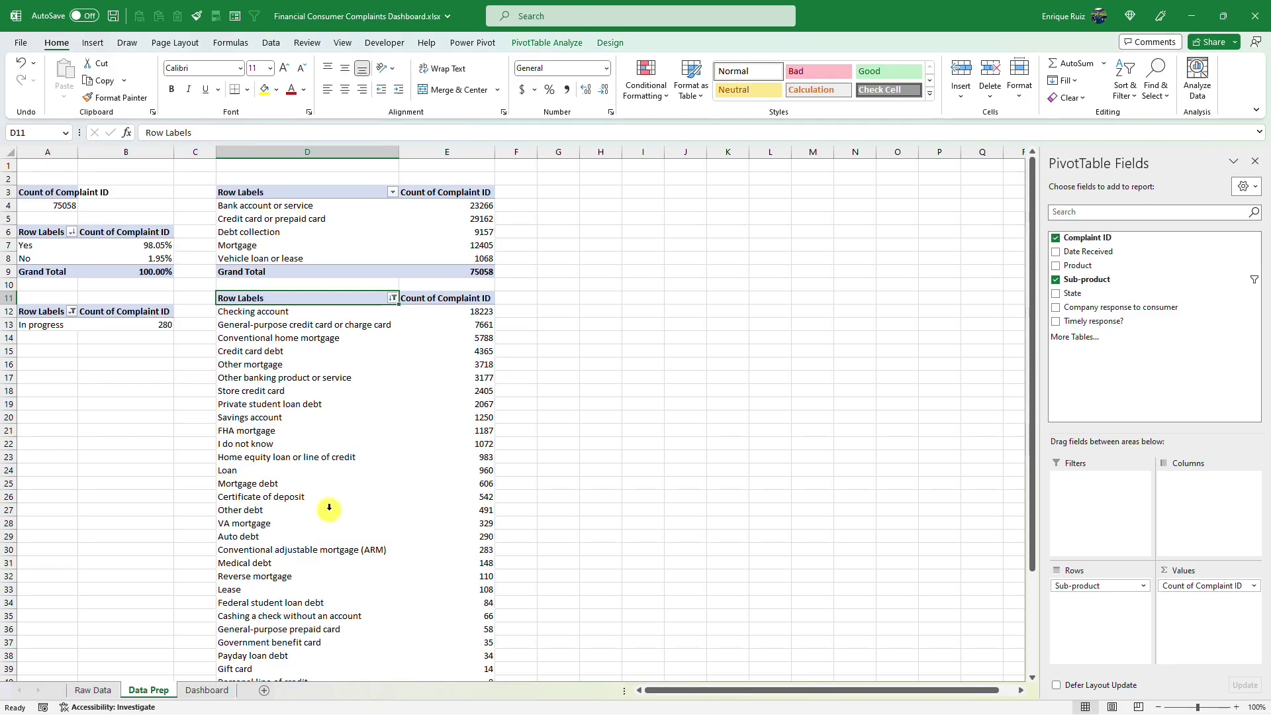
pyautogui.scroll(-7, 365, 397)
pyautogui.scroll(7, 366, 396)
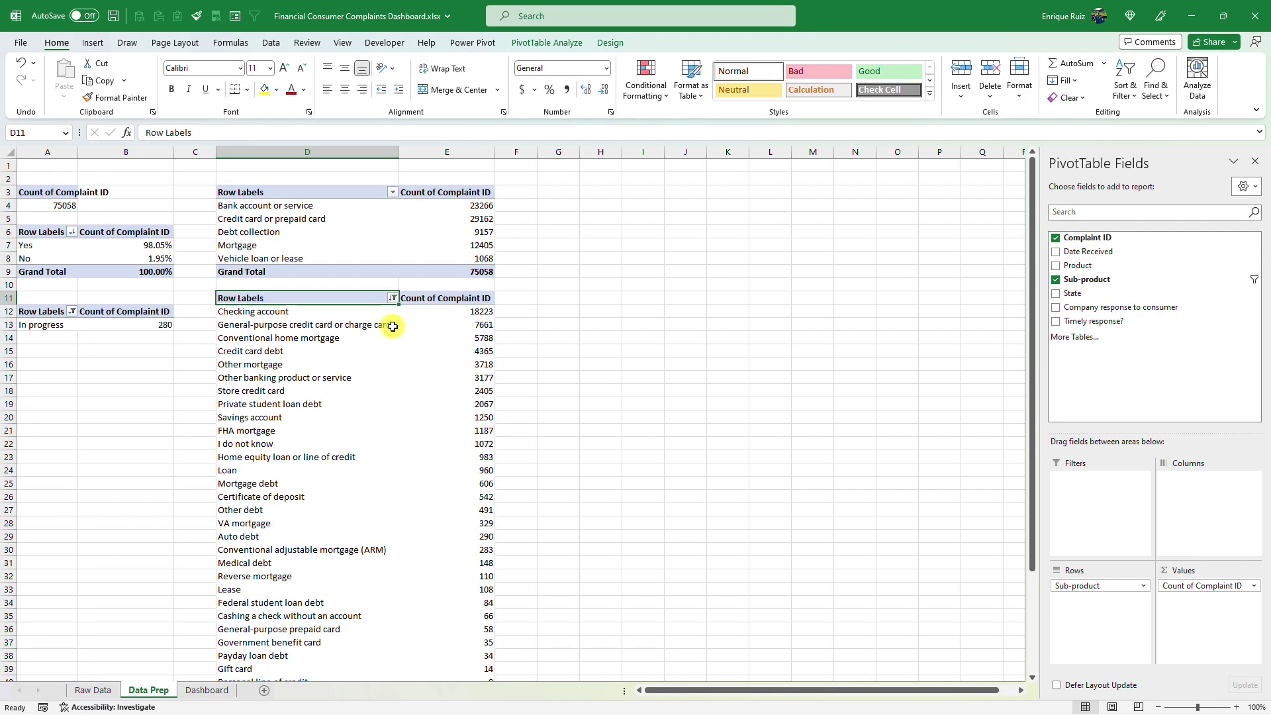
pyautogui.scroll(-1, 358, 321)
pyautogui.scroll(1, 341, 317)
# - Allow multiple filters per field in PivotTable Options, then reapply the Top 10 filter
pyautogui.click(546, 43)
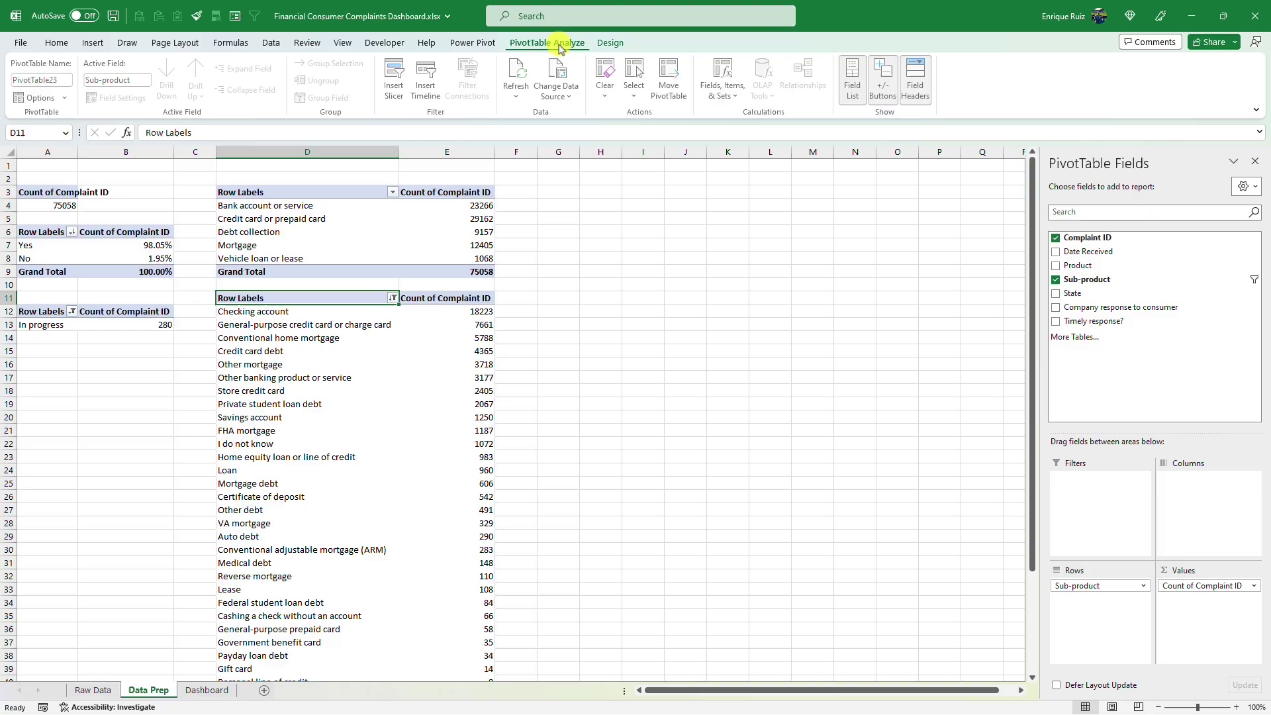
pyautogui.click(44, 97)
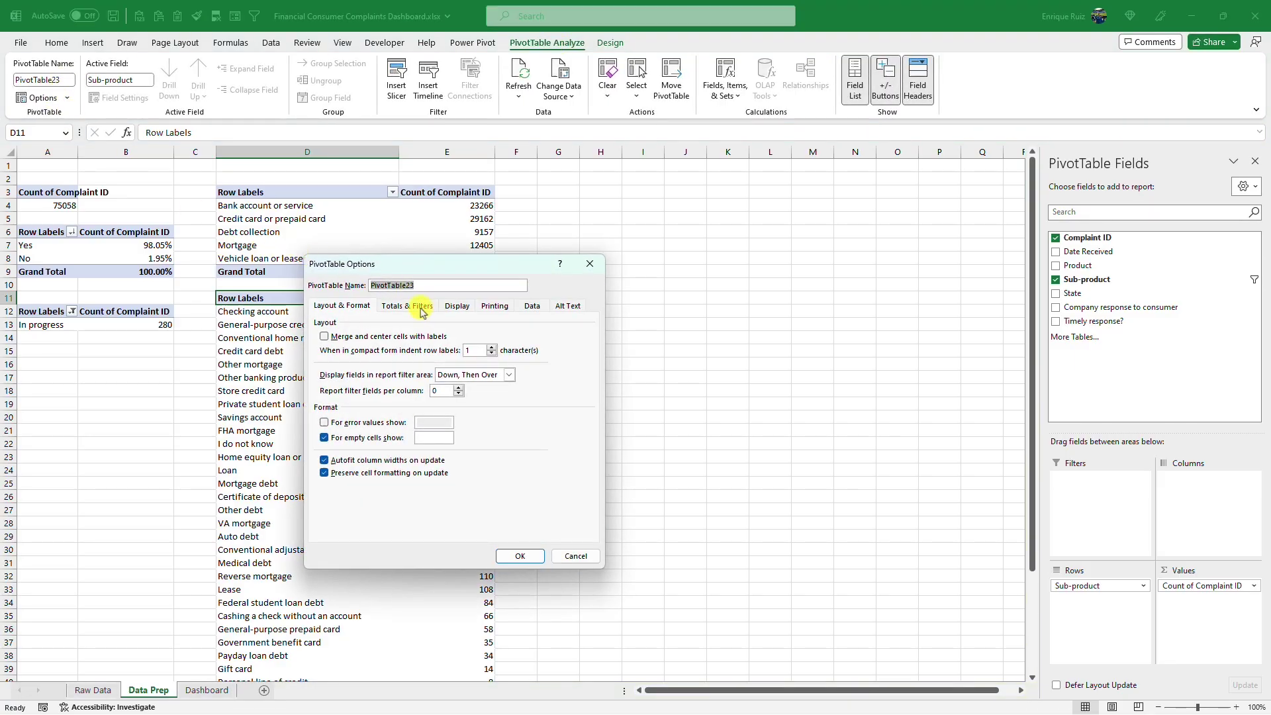
pyautogui.click(422, 307)
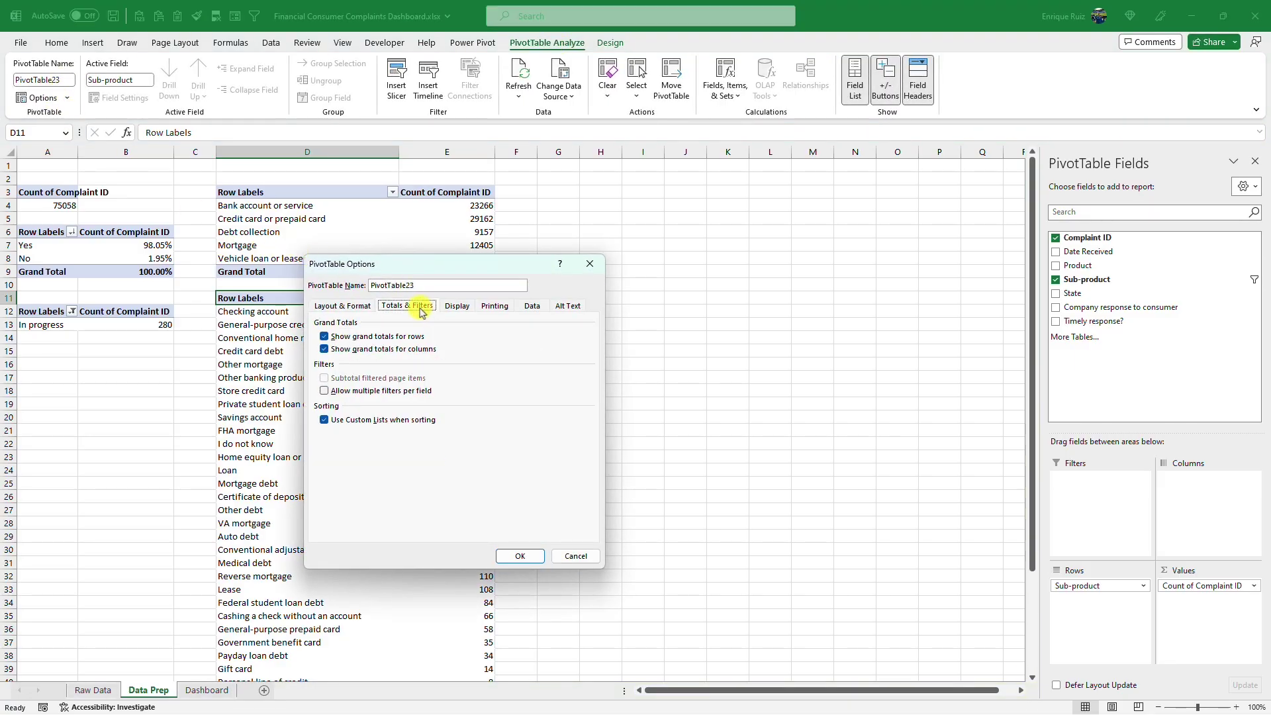
pyautogui.click(520, 555)
pyautogui.click(393, 298)
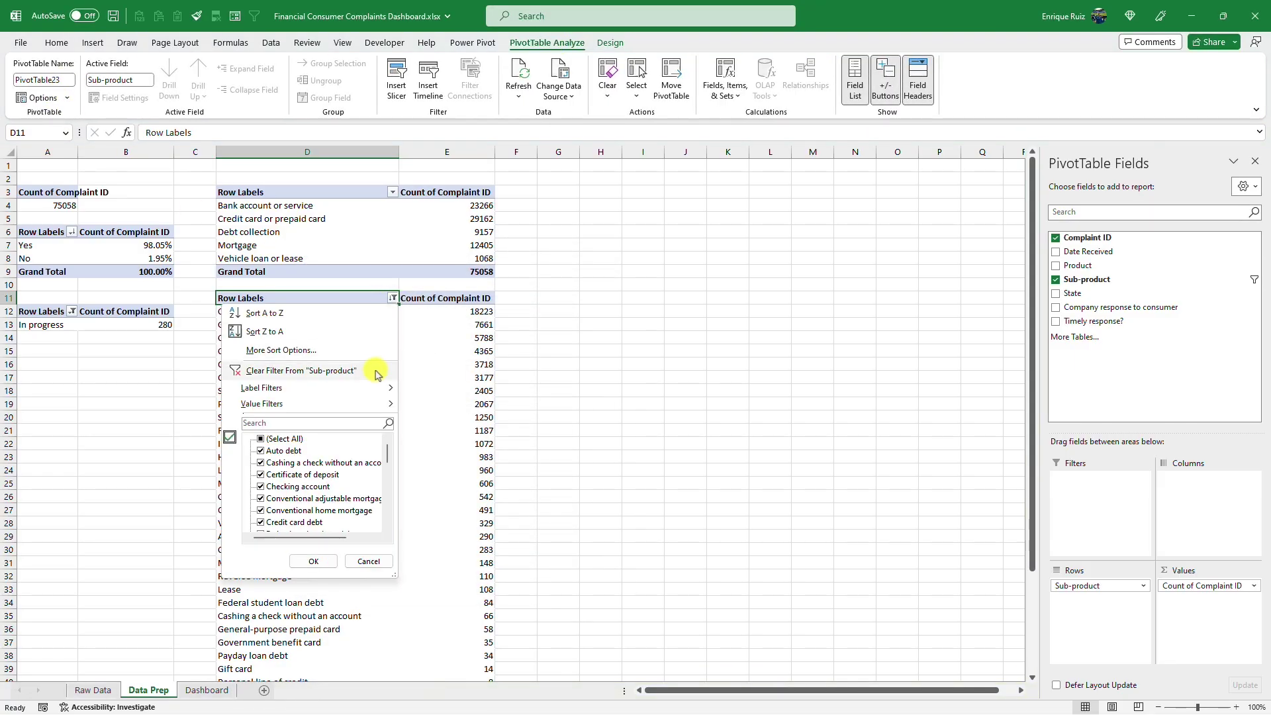
pyautogui.moveTo(370, 403)
pyautogui.click(484, 581)
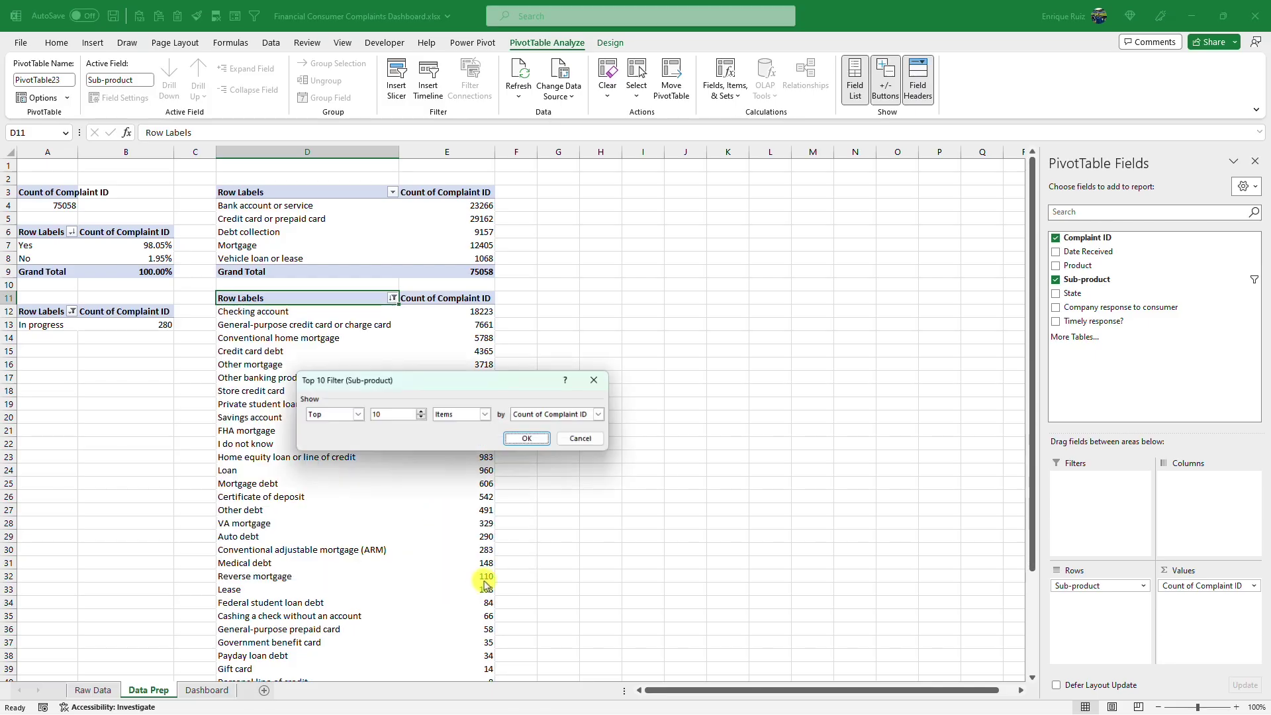
pyautogui.press('Return')
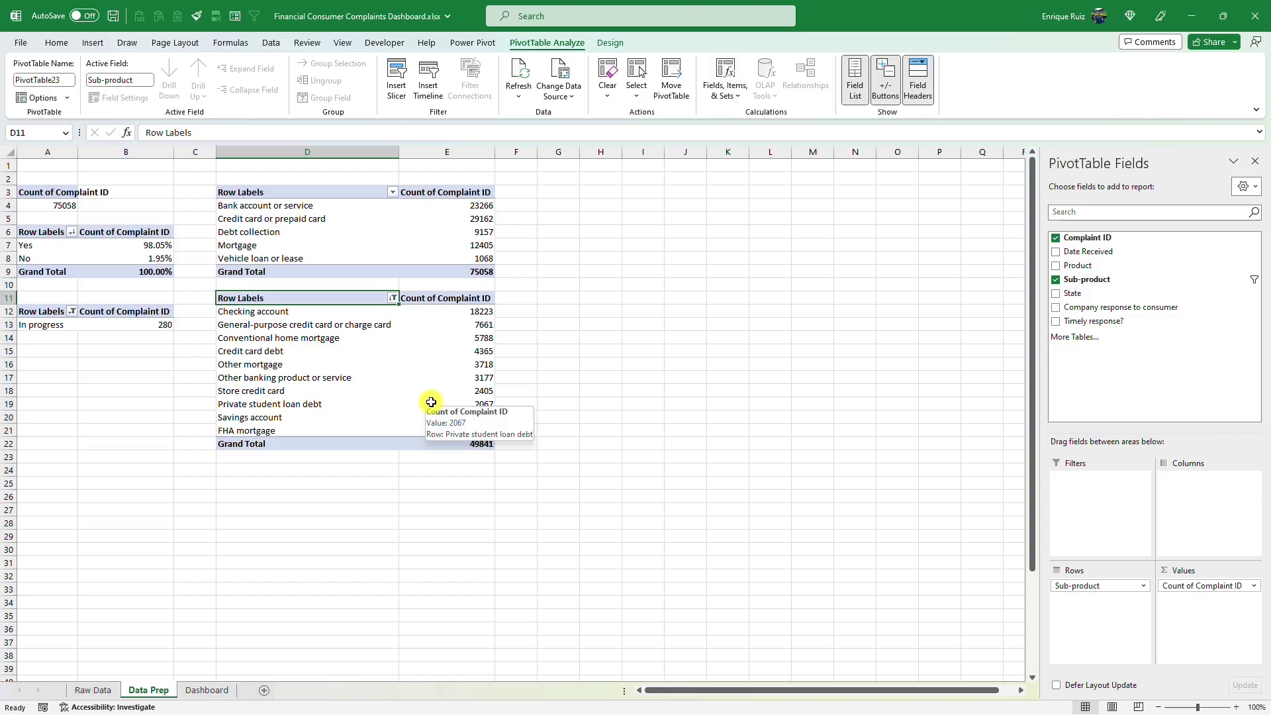
# - Paste a product pivot copy at G3 and regroup it by Date Received years, removing Quarters
pyautogui.moveTo(345, 196); pyautogui.dragTo(462, 272)
pyautogui.hotkey('ctrl', 'c')
pyautogui.click(568, 191)
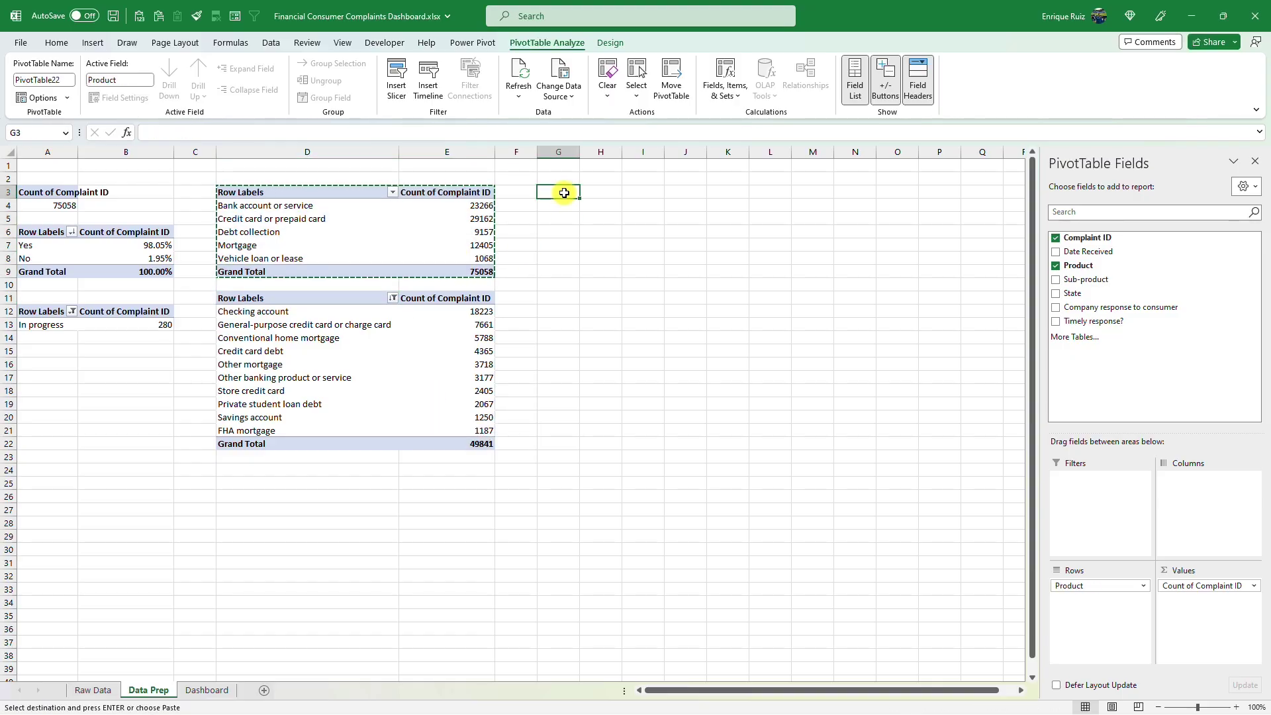
pyautogui.hotkey('ctrl', 'v')
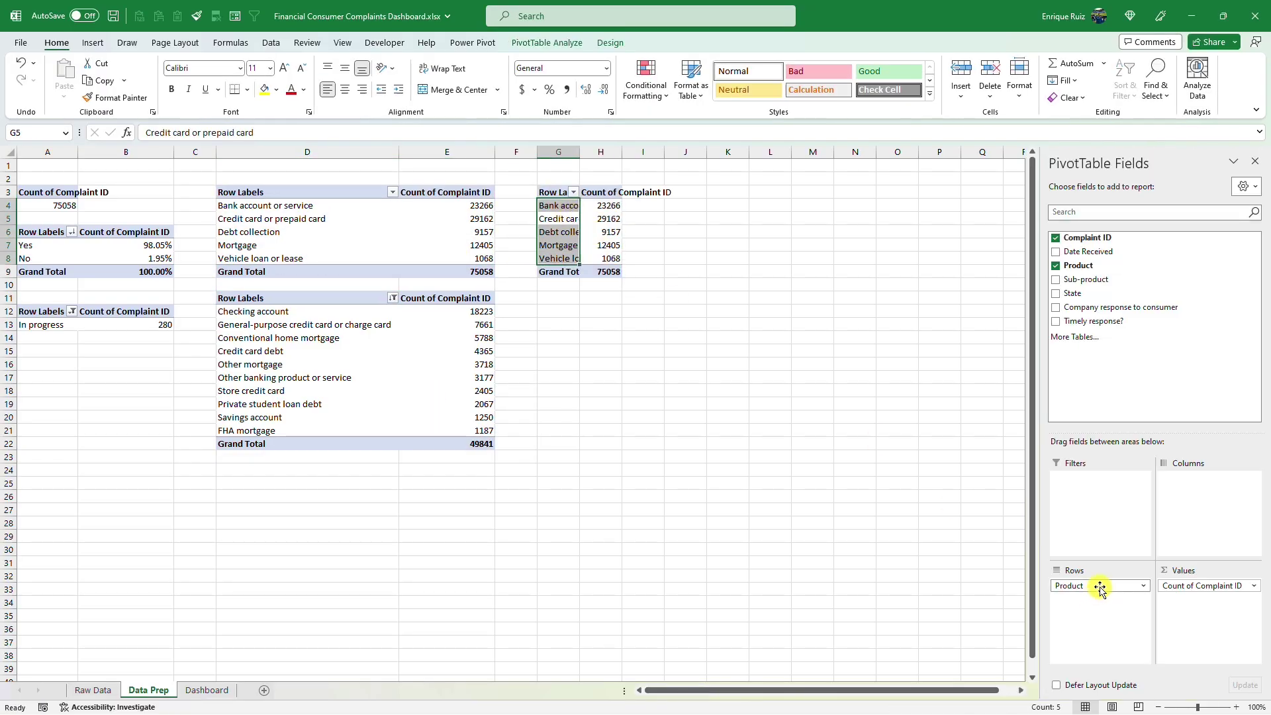
pyautogui.moveTo(1099, 588); pyautogui.dragTo(1155, 409)
pyautogui.moveTo(1123, 252); pyautogui.dragTo(1059, 647)
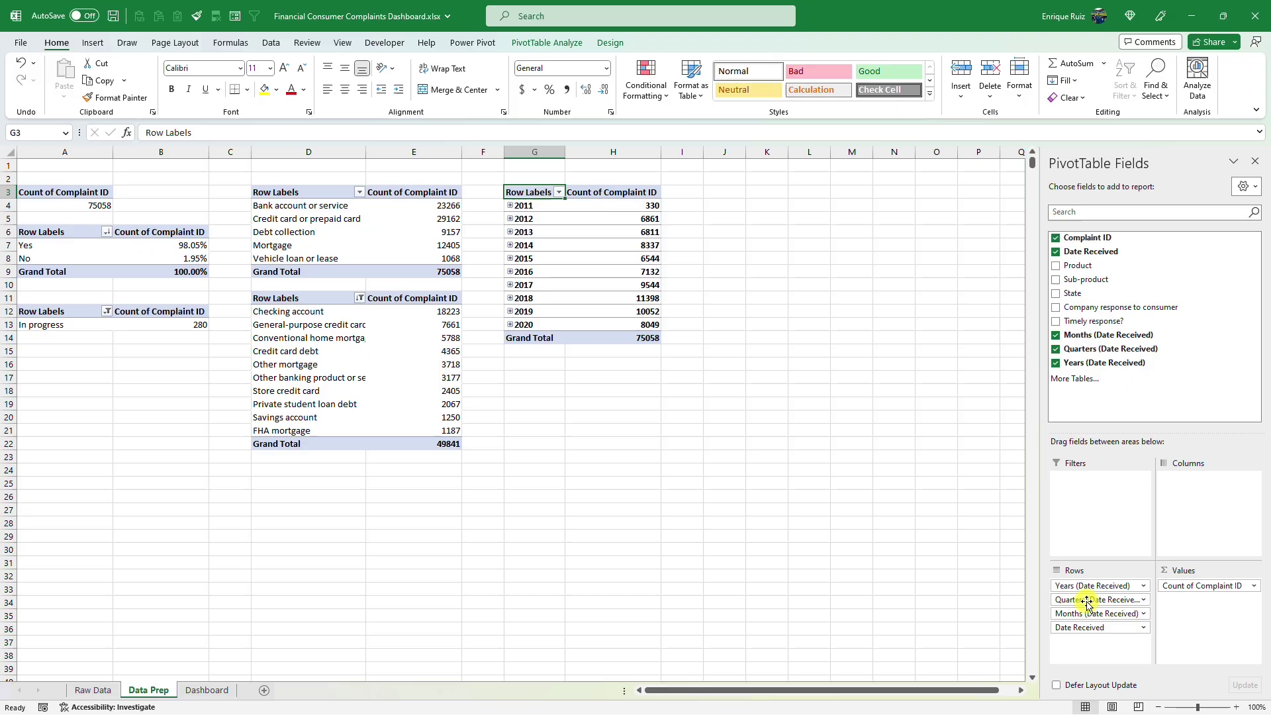
pyautogui.moveTo(1090, 600); pyautogui.dragTo(1146, 387)
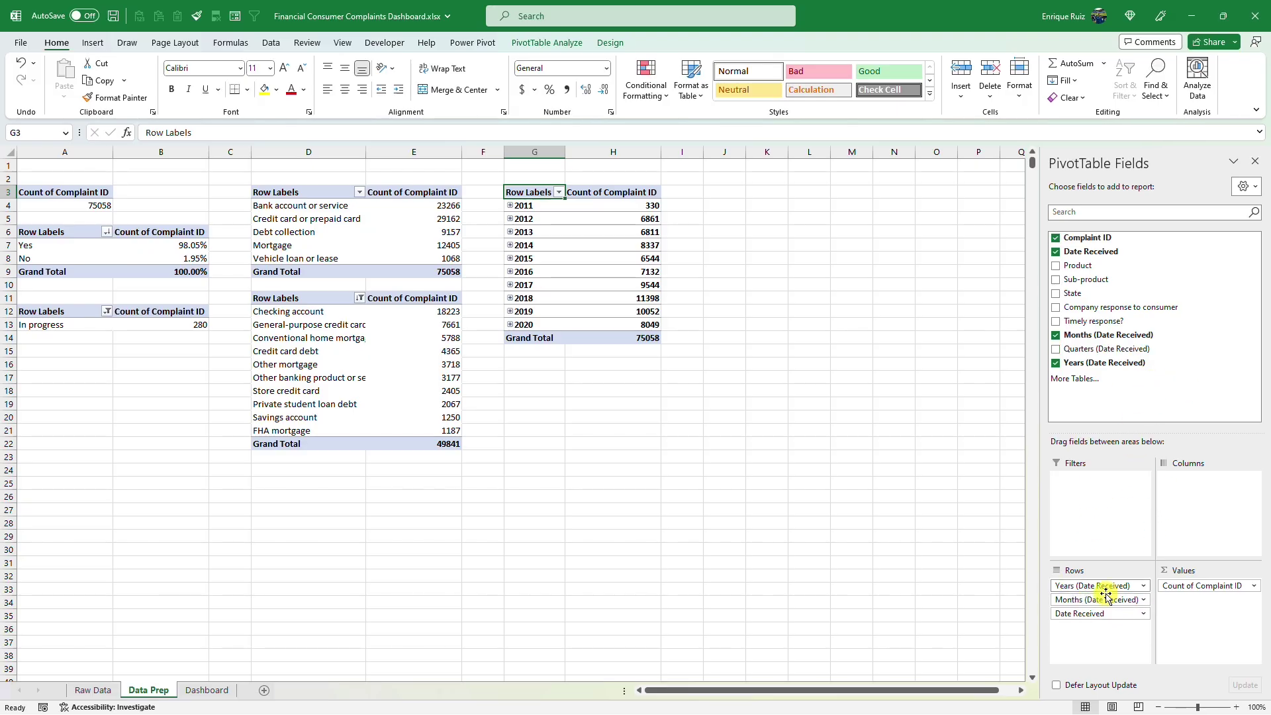
# - Expand and collapse 2019's months, then copy the product pivot again
pyautogui.click(510, 311)
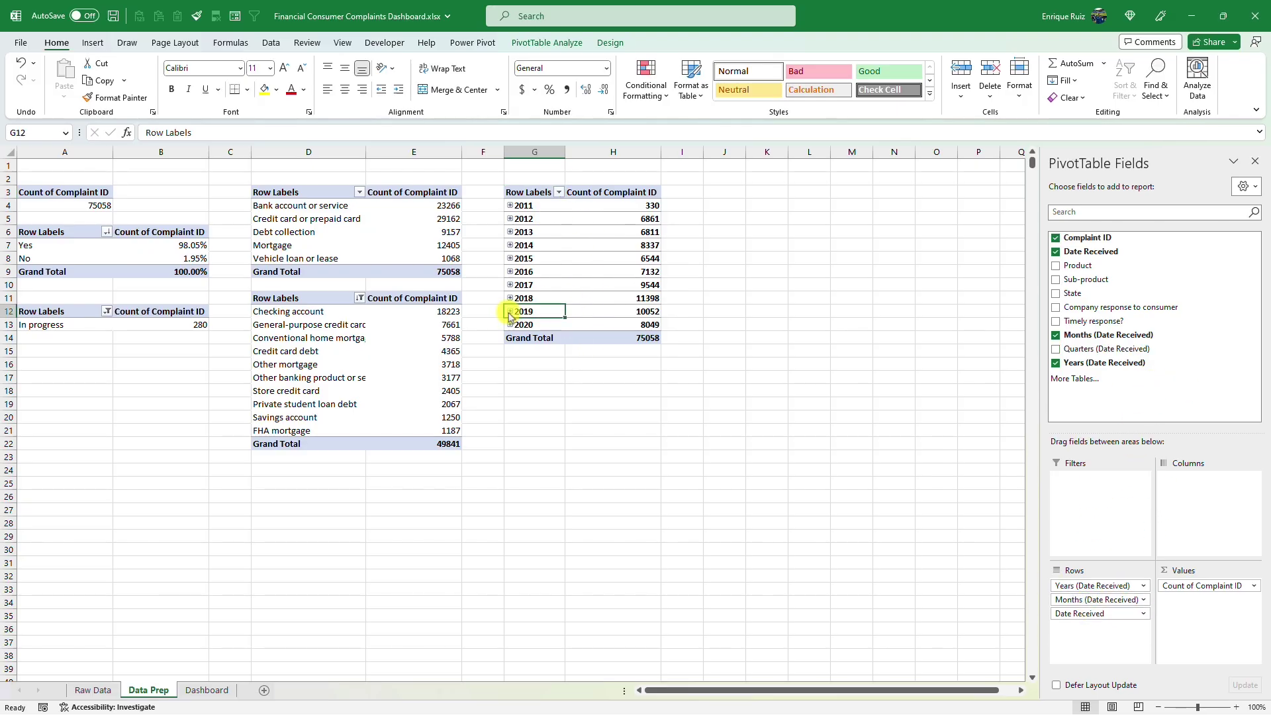
pyautogui.click(509, 311)
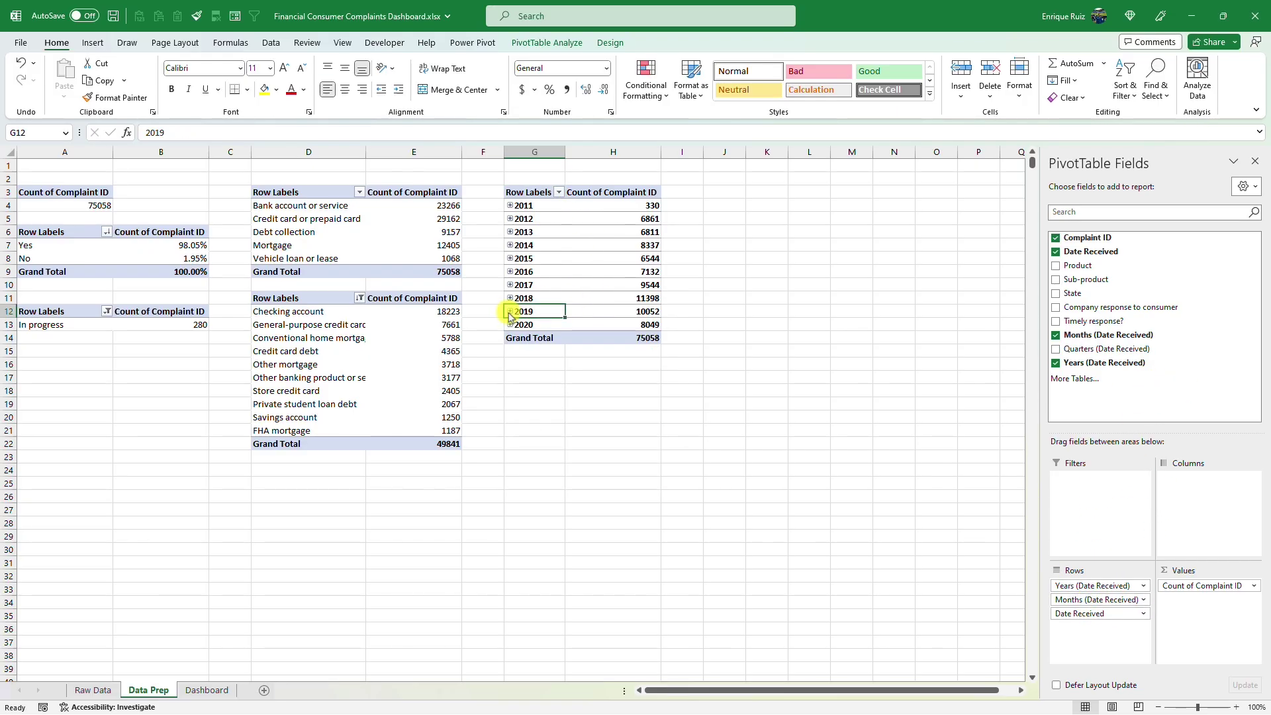
pyautogui.moveTo(324, 196); pyautogui.dragTo(417, 269)
pyautogui.hotkey('ctrl', 'c')
# - Paste the product pivot at J3 and replace Product with State in its rows
pyautogui.click(714, 189)
pyautogui.press('Return')
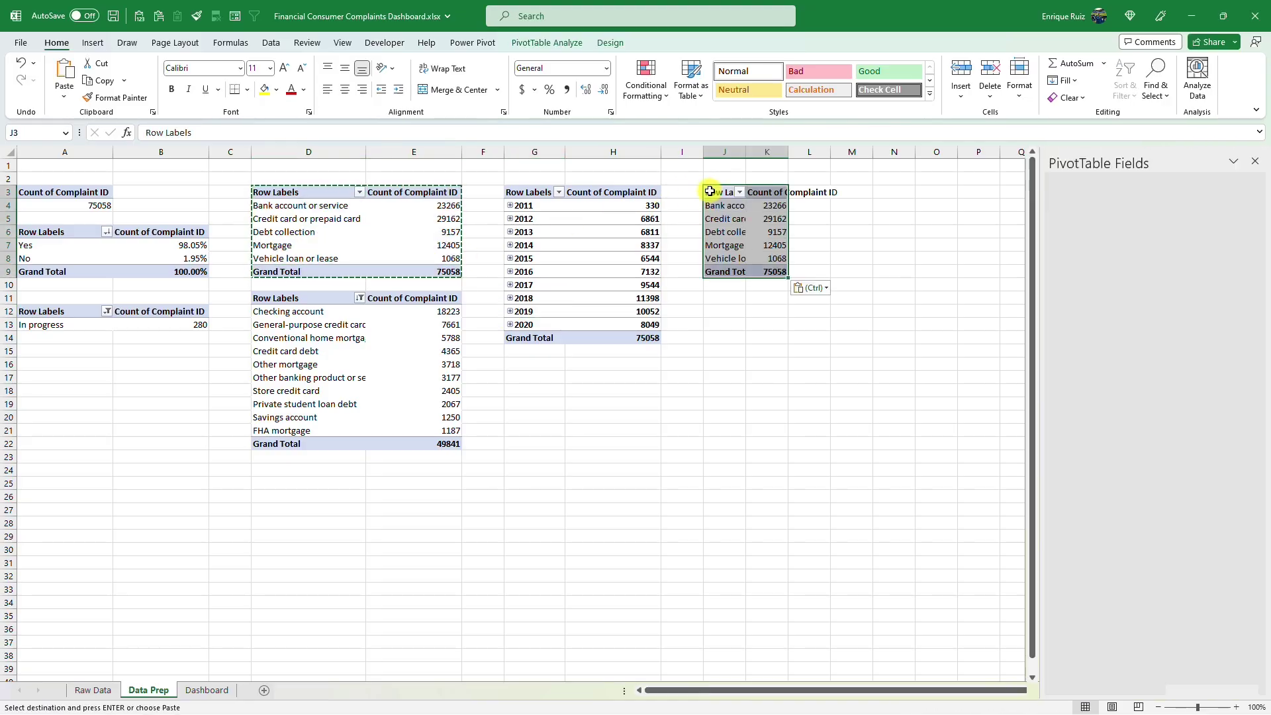
pyautogui.click(725, 205)
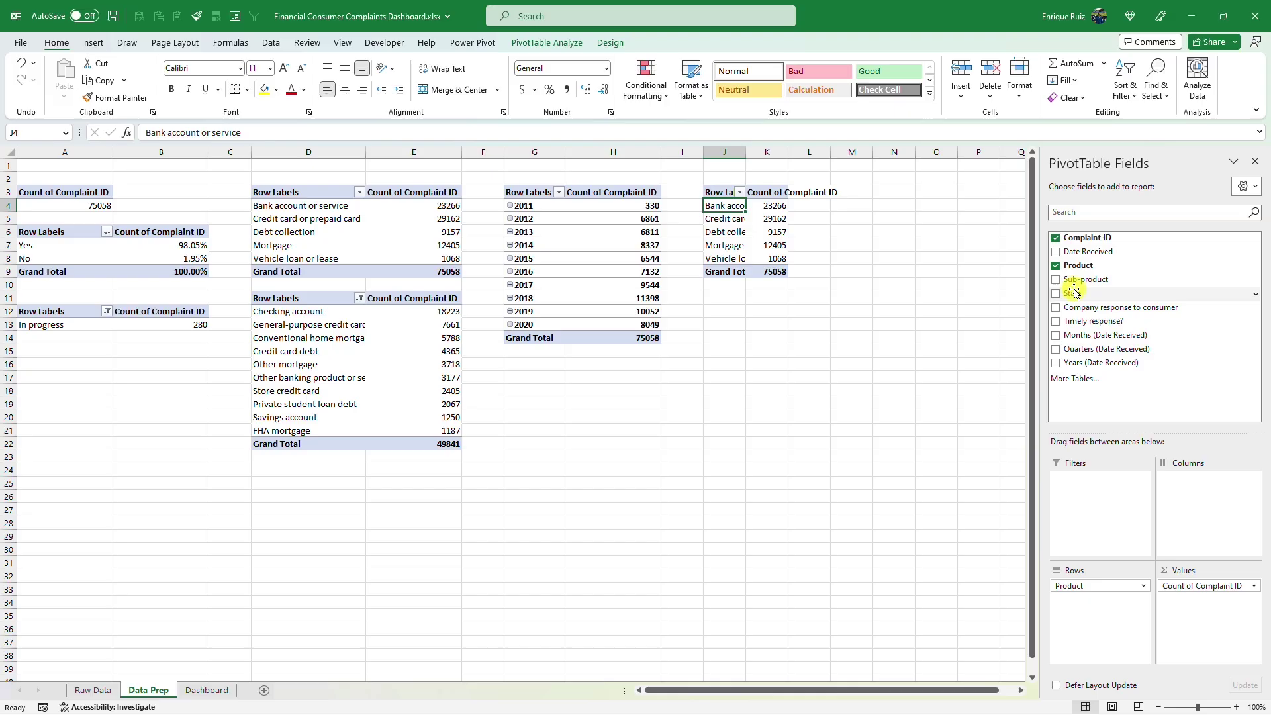
pyautogui.moveTo(1091, 589); pyautogui.dragTo(1098, 357)
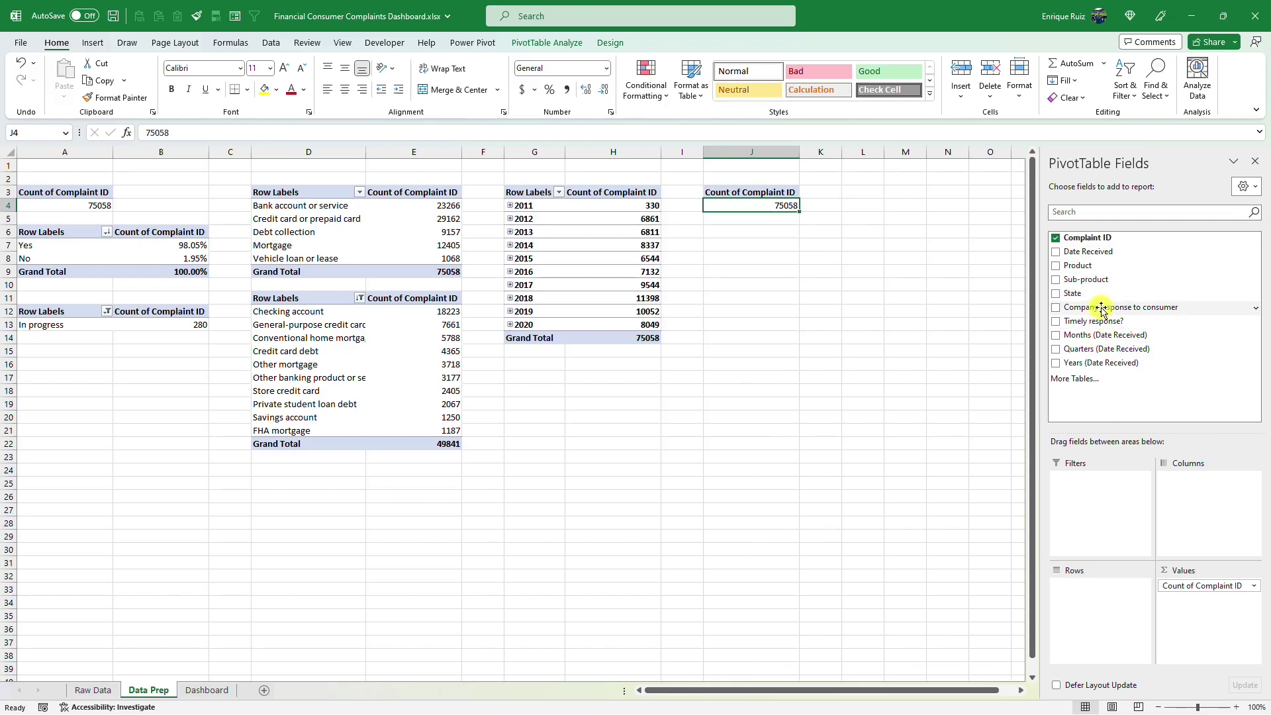
pyautogui.moveTo(1093, 293); pyautogui.dragTo(1114, 588)
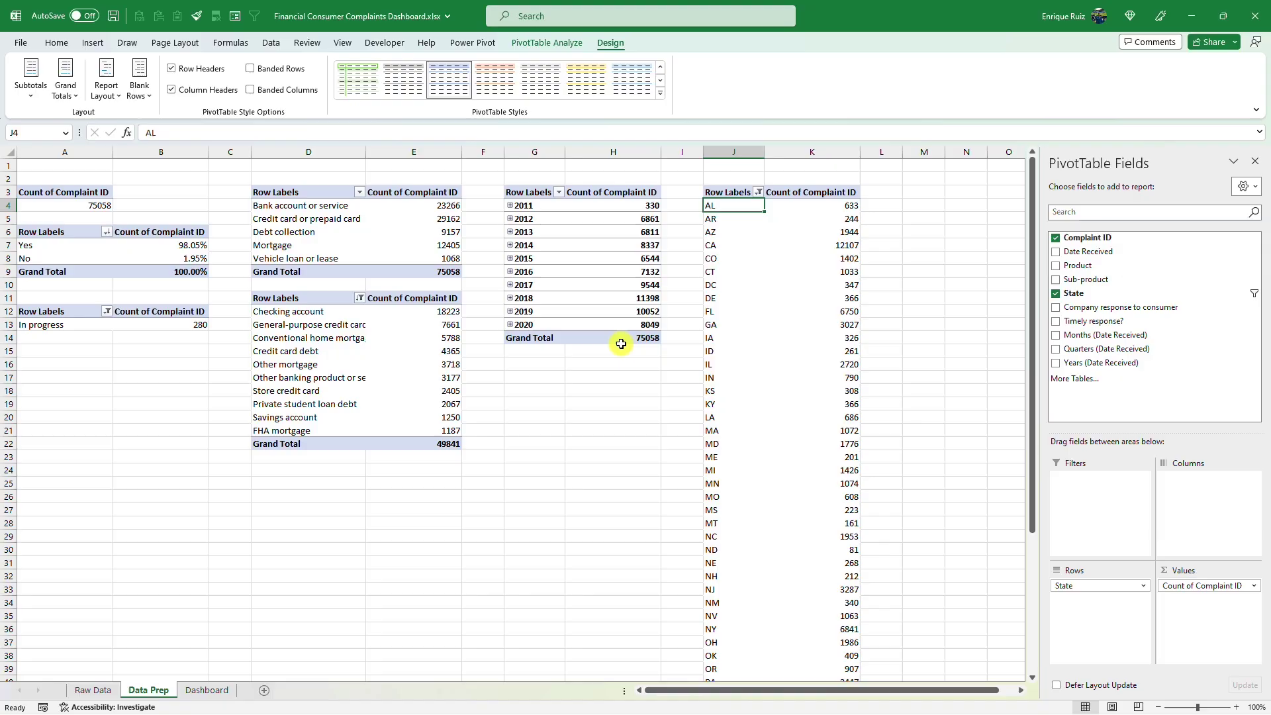
pyautogui.moveTo(780, 586)
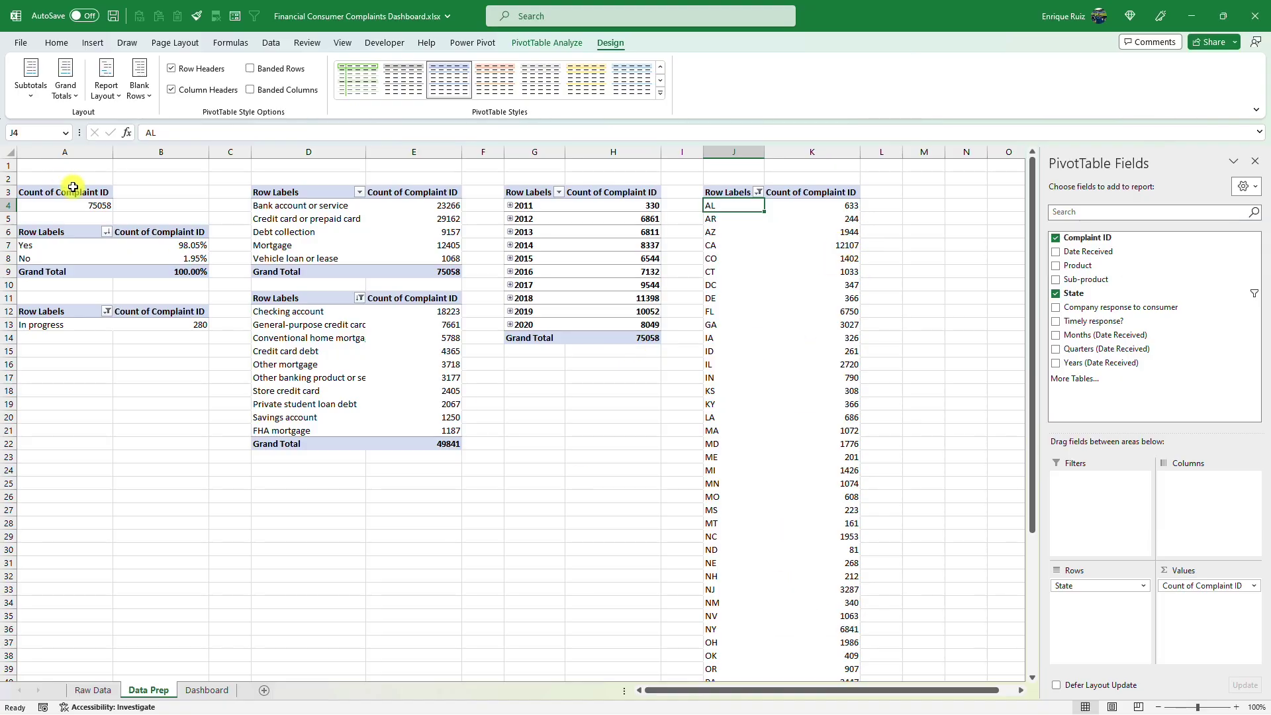
# - Insert a Date Received timeline from the A3 pivot and move it below the pivots
pyautogui.click(96, 205)
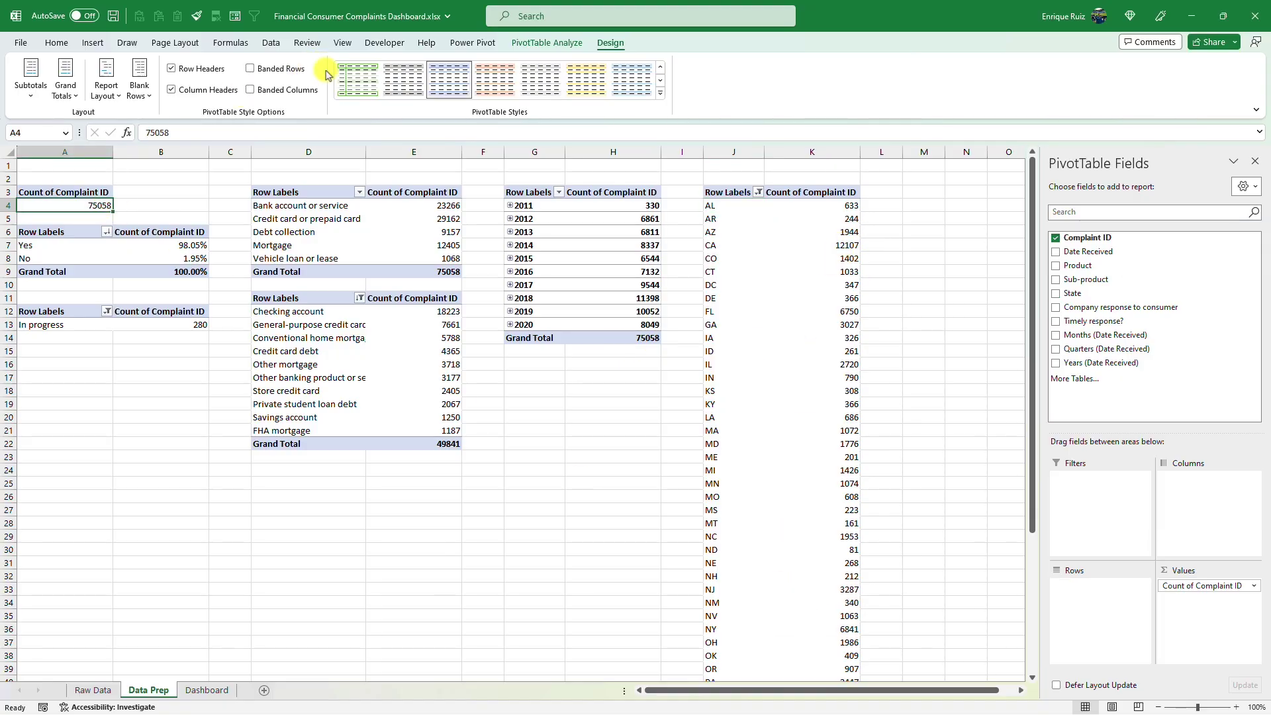
pyautogui.click(533, 43)
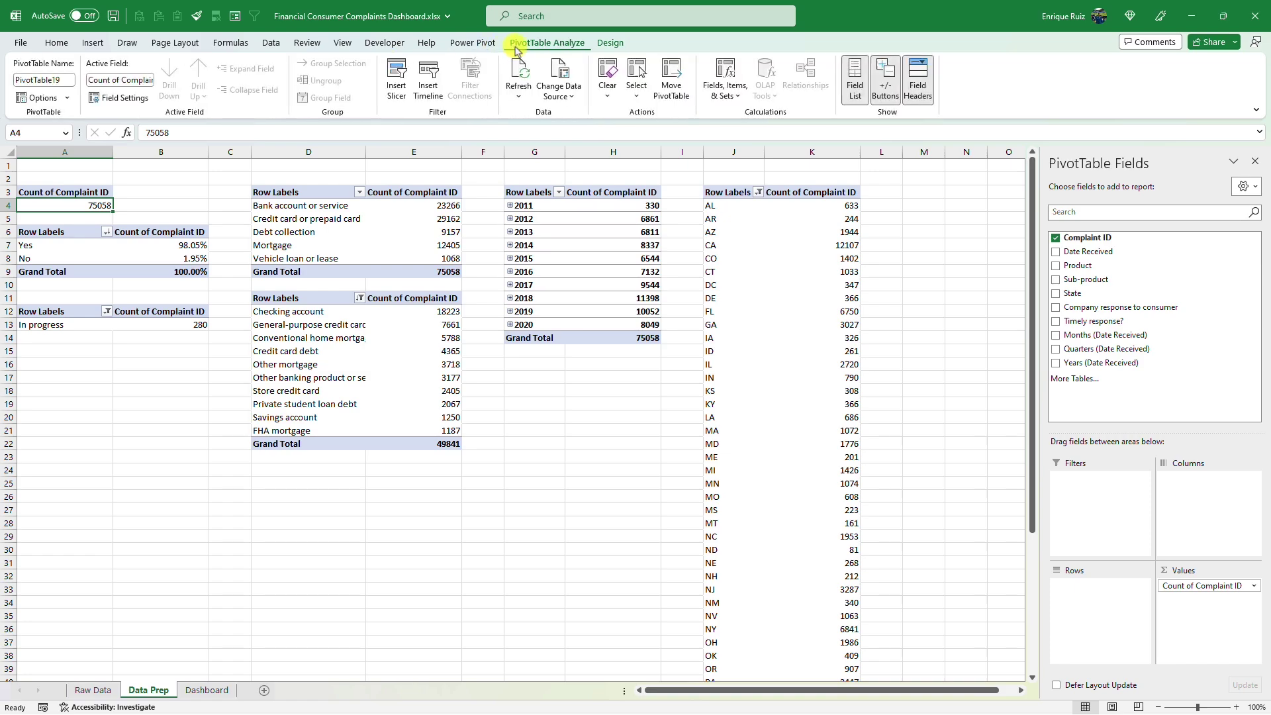
pyautogui.click(427, 79)
pyautogui.click(431, 374)
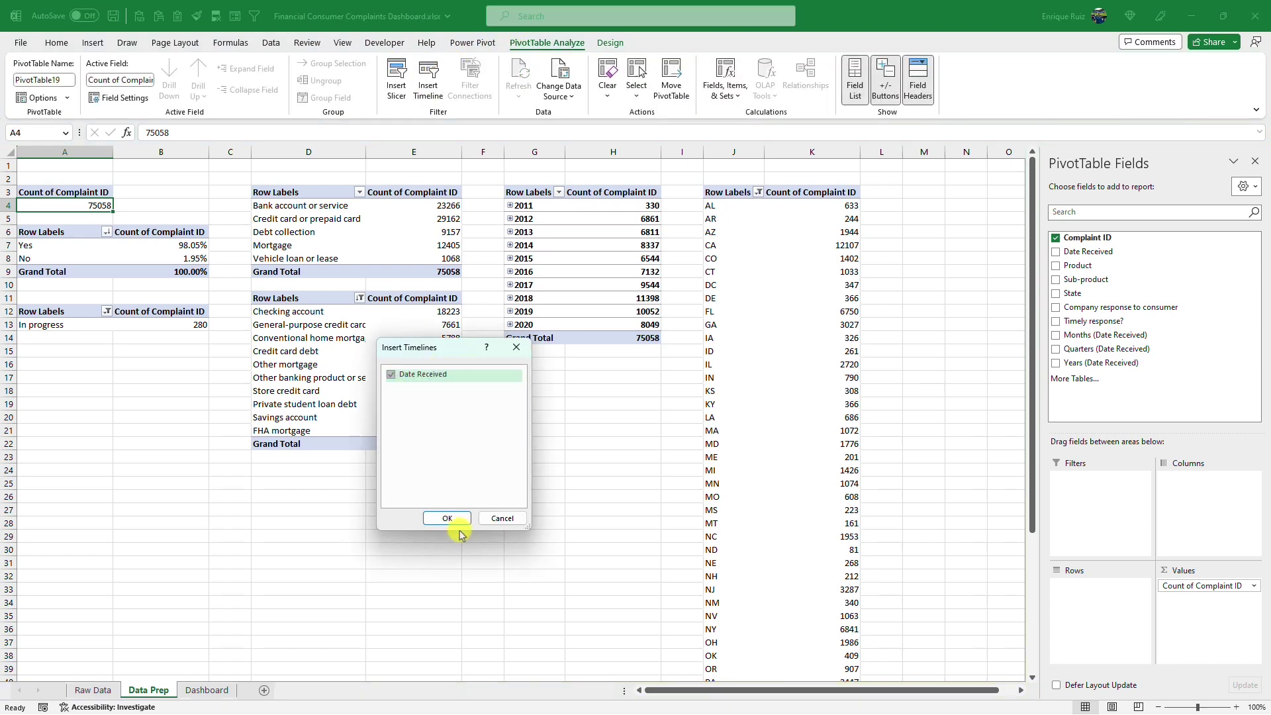
pyautogui.click(447, 518)
pyautogui.moveTo(505, 388); pyautogui.dragTo(422, 498)
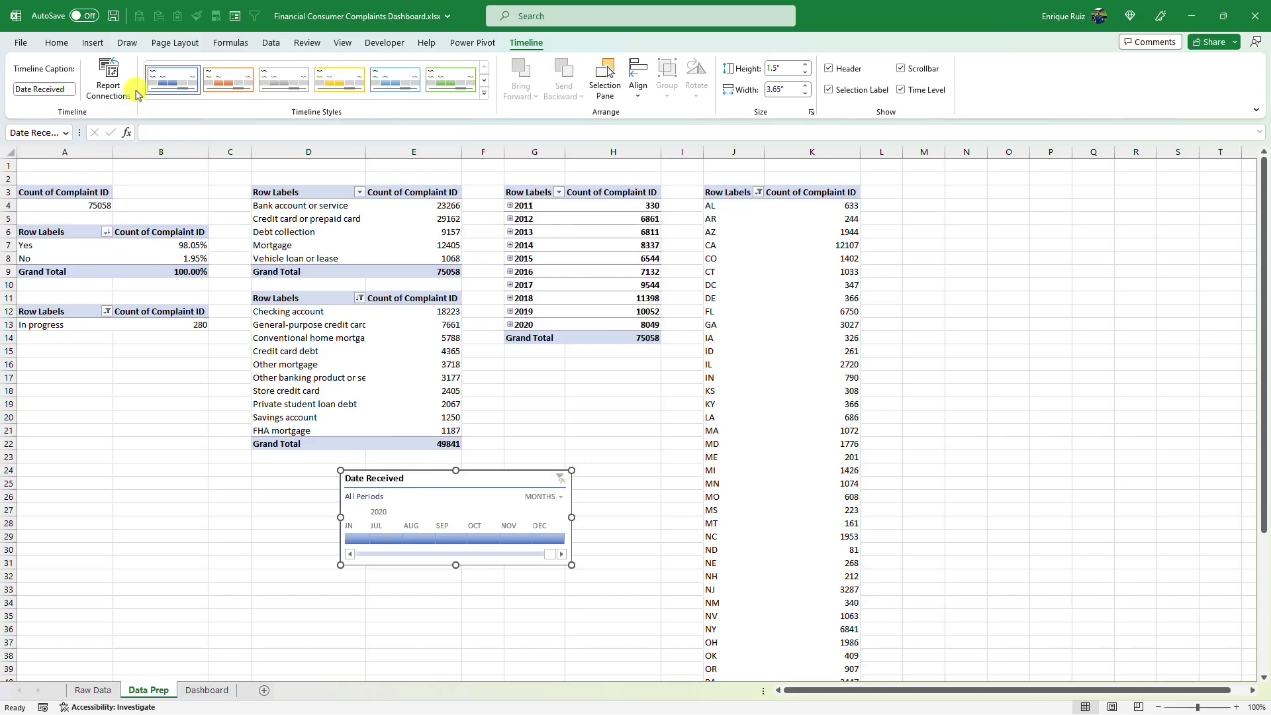
# - Connect the timeline to PivotTable20 through PivotTable25
pyautogui.click(108, 76)
pyautogui.click(348, 442)
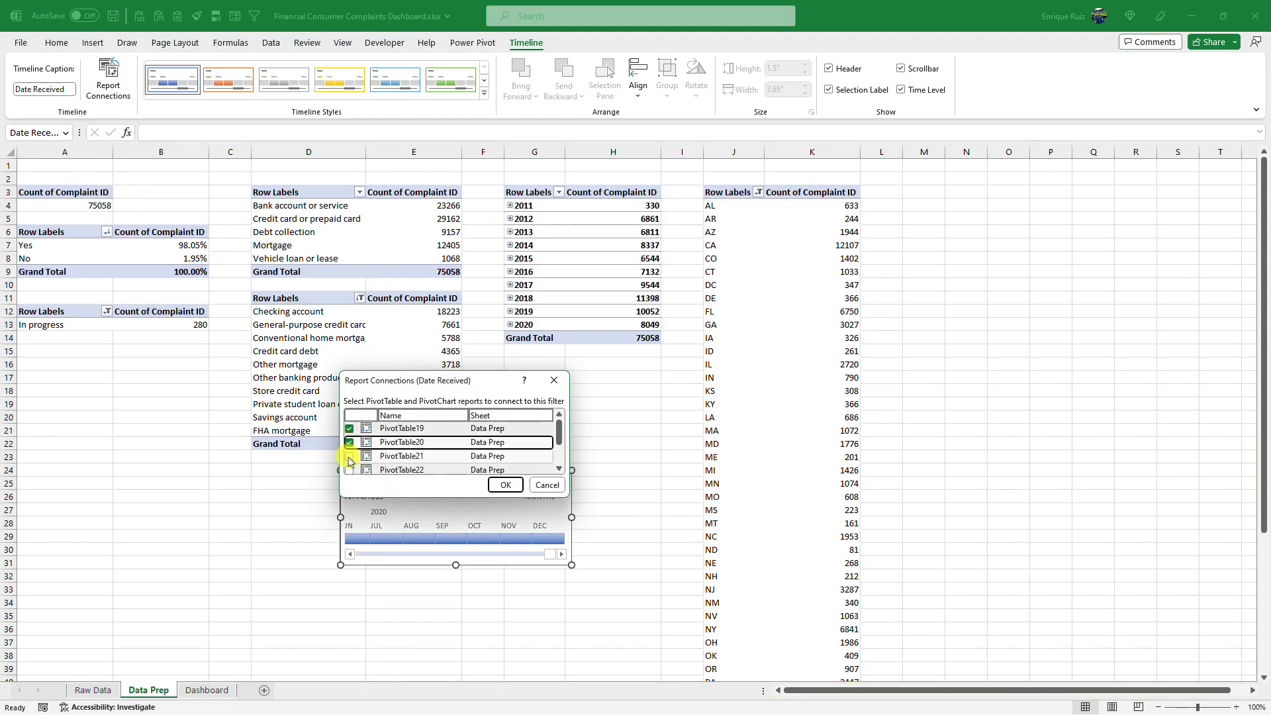
pyautogui.click(348, 455)
pyautogui.scroll(-1, 450, 446)
pyautogui.click(349, 438)
pyautogui.click(349, 452)
pyautogui.scroll(-1, 350, 455)
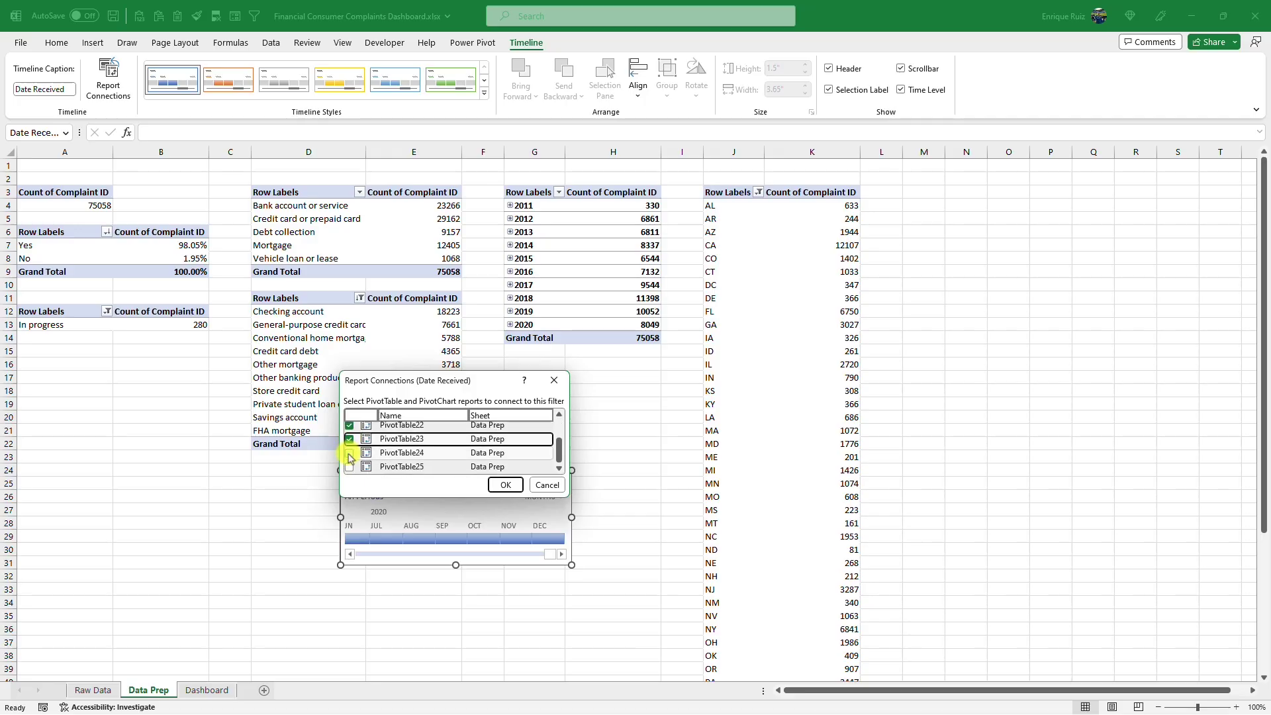
pyautogui.click(349, 452)
pyautogui.click(349, 466)
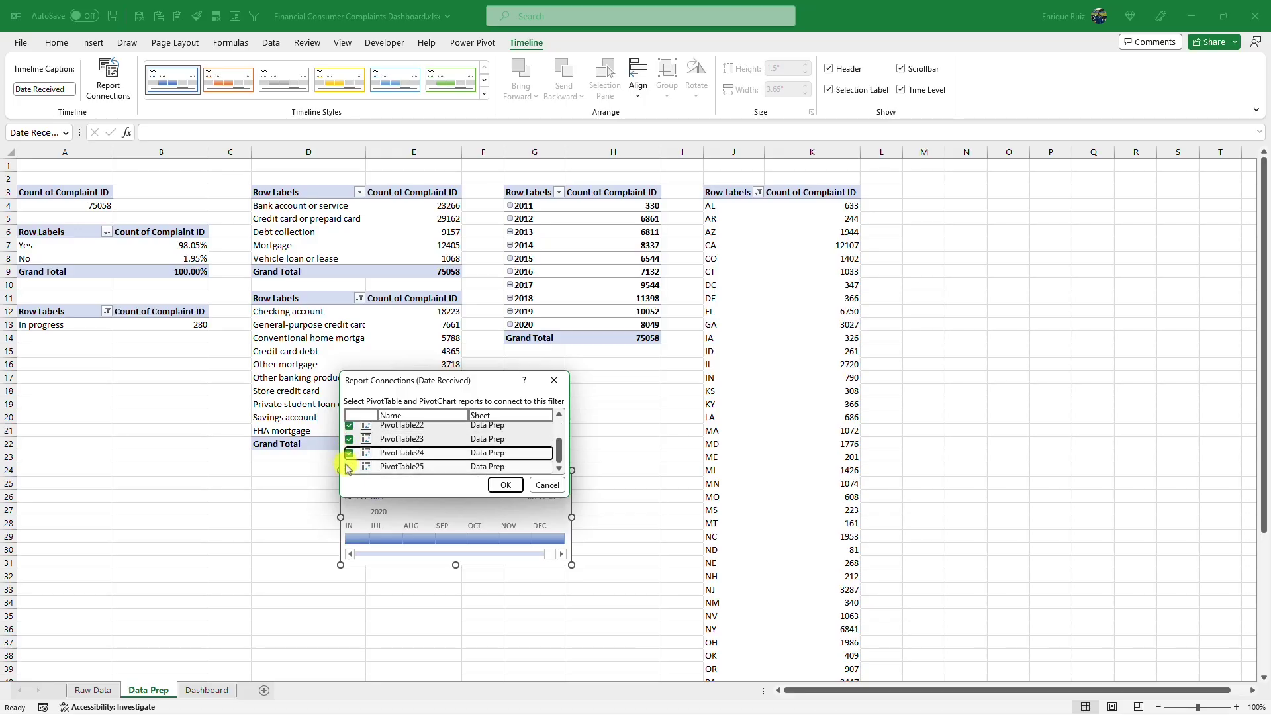
pyautogui.click(505, 485)
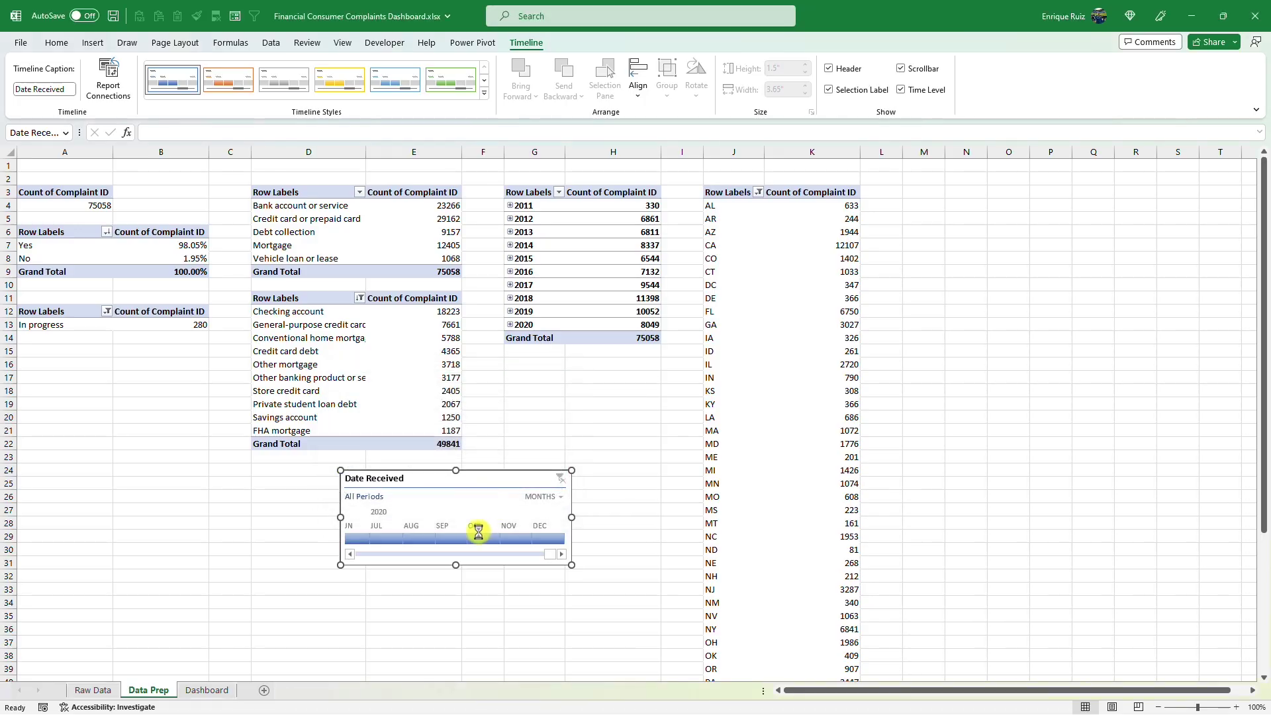
# - Test a November filter, clear it, and switch the timeline from months to years
pyautogui.click(516, 538)
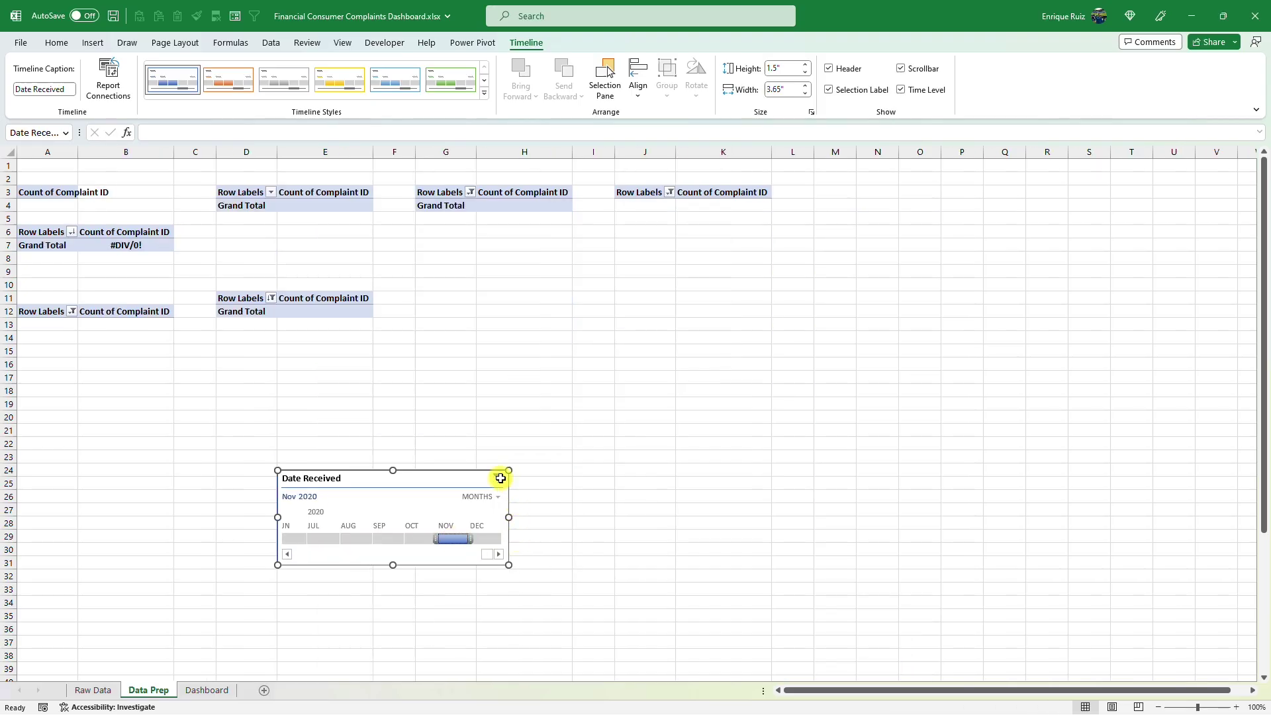
pyautogui.click(498, 478)
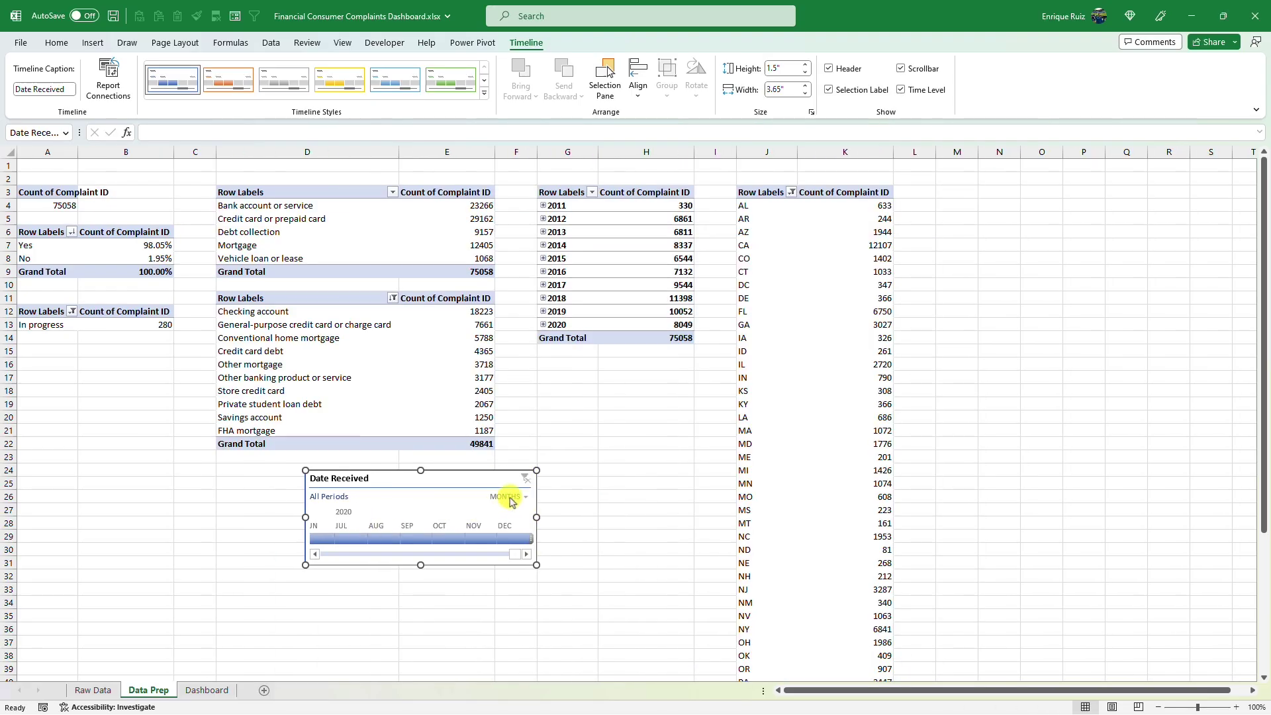
pyautogui.click(510, 499)
pyautogui.click(519, 512)
# - Filter by 2019, 2017 and 2020 in turn, then clear back to All Periods
pyautogui.click(474, 540)
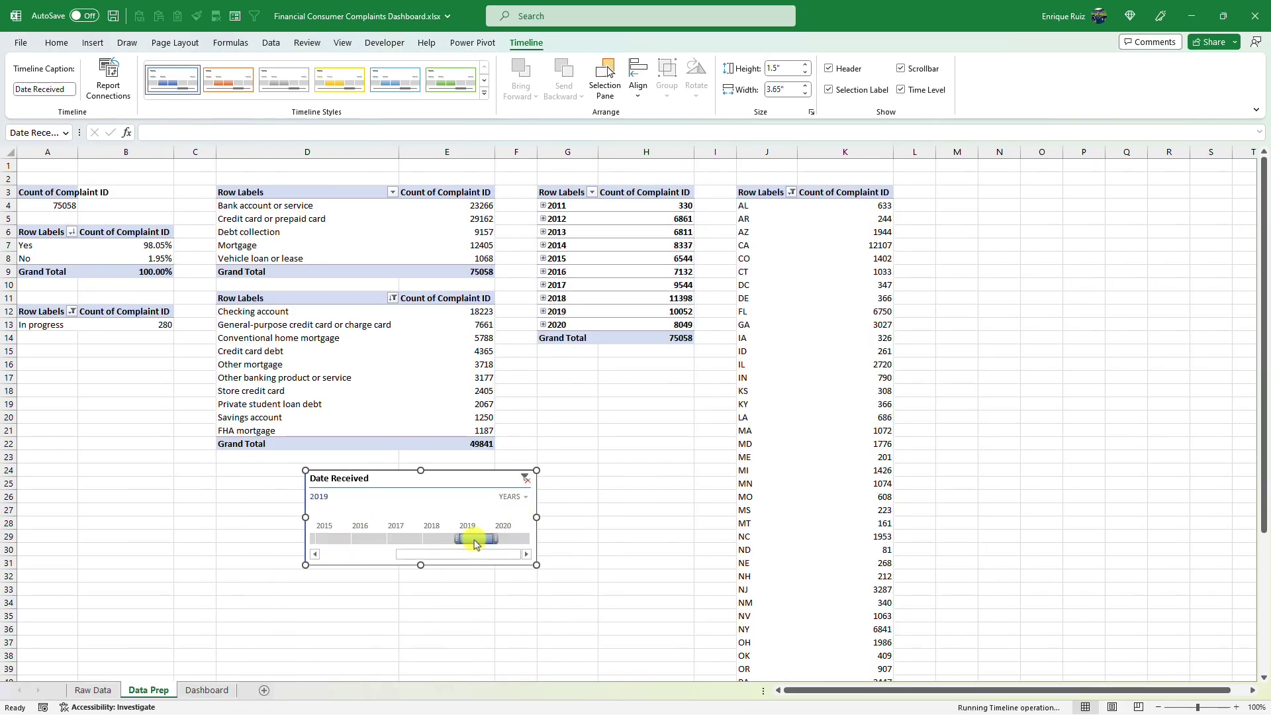
pyautogui.click(430, 540)
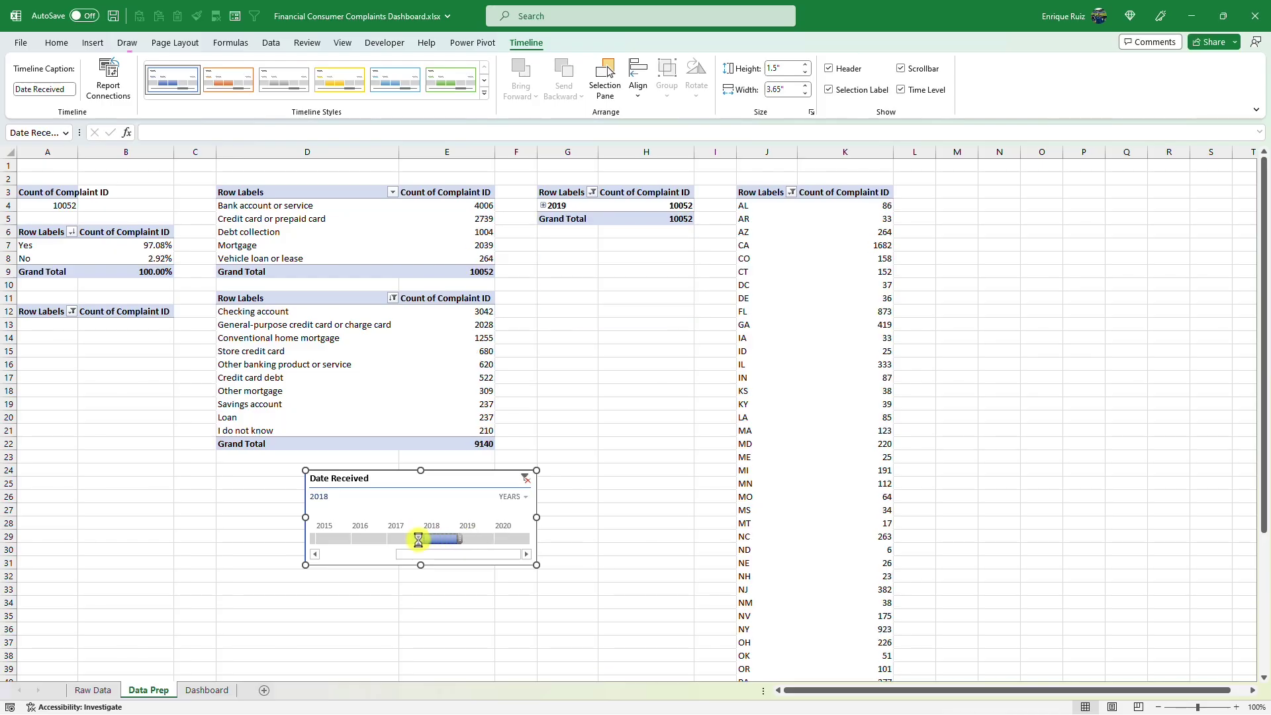
pyautogui.click(500, 539)
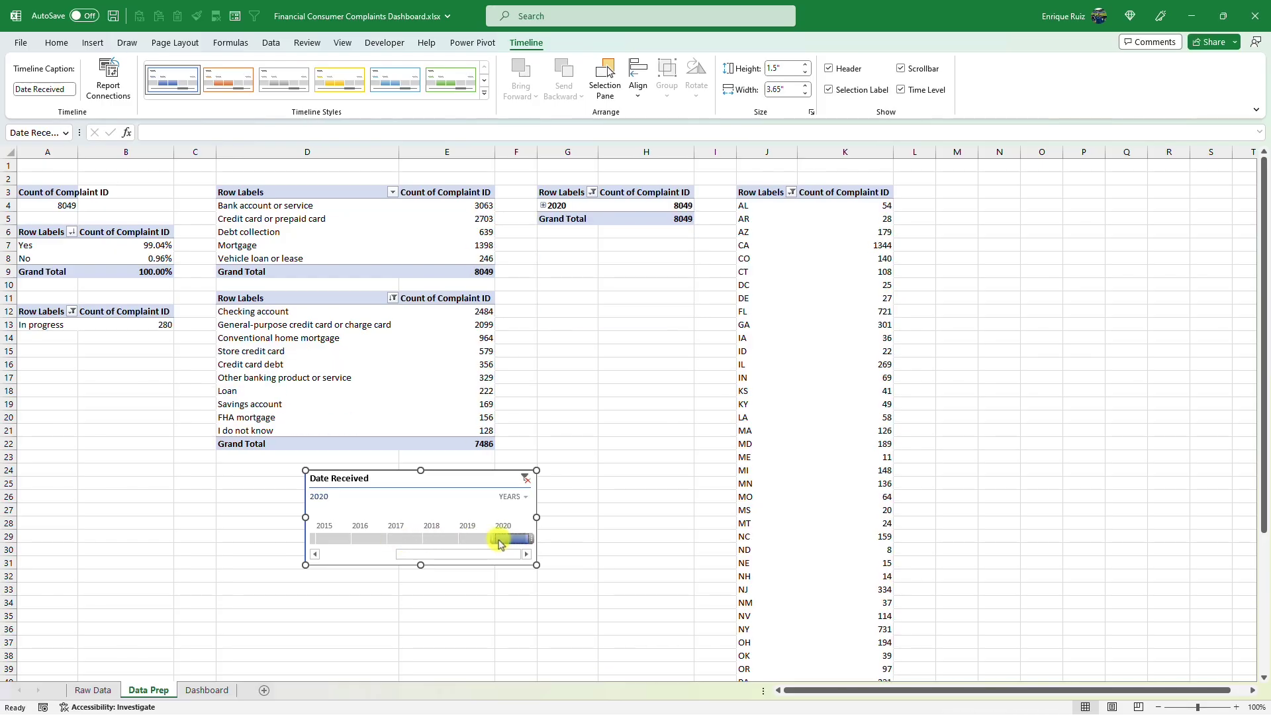
pyautogui.click(526, 479)
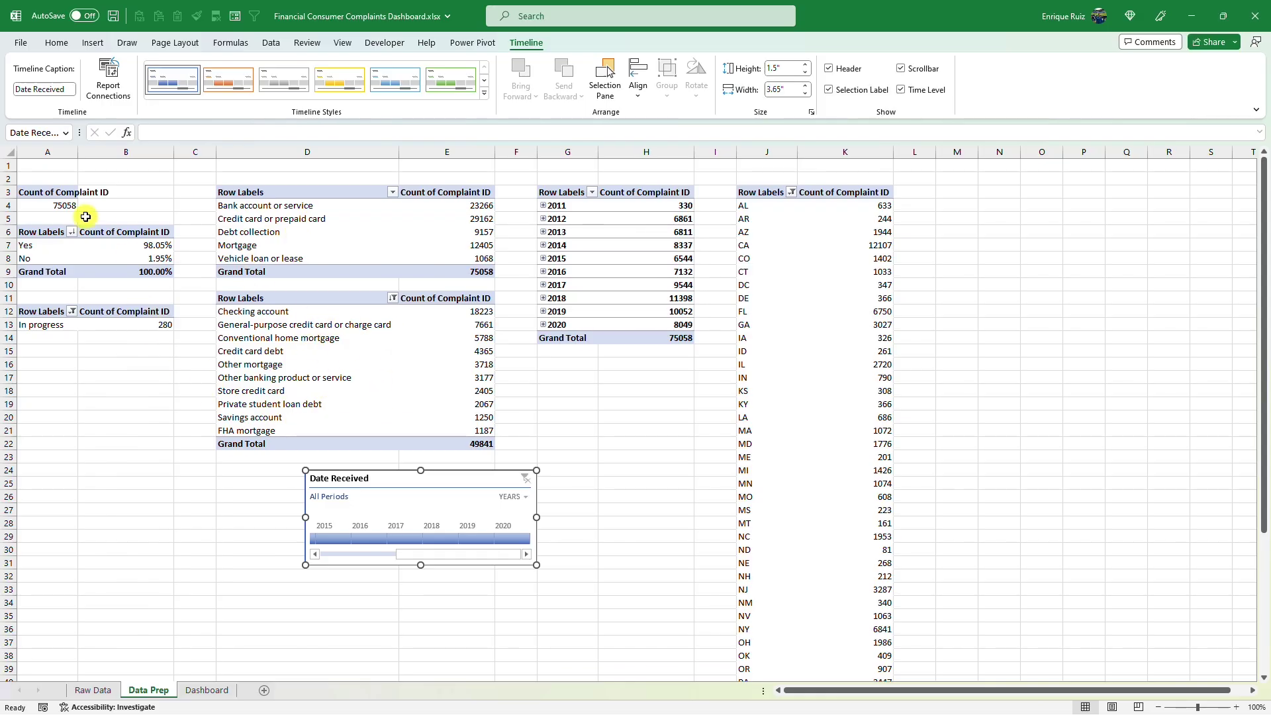
# - Insert a Product slicer from the total complaints pivot and place it at the lower left
pyautogui.click(61, 205)
pyautogui.click(533, 47)
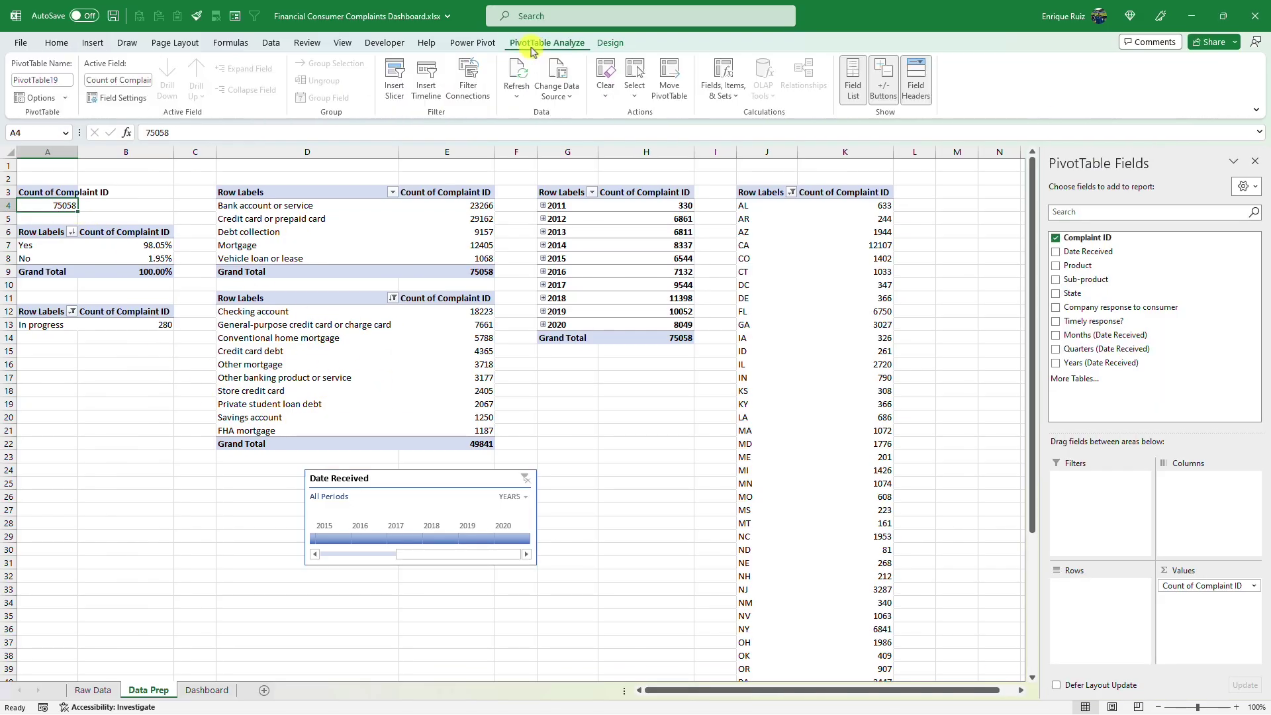
pyautogui.click(398, 88)
pyautogui.click(405, 352)
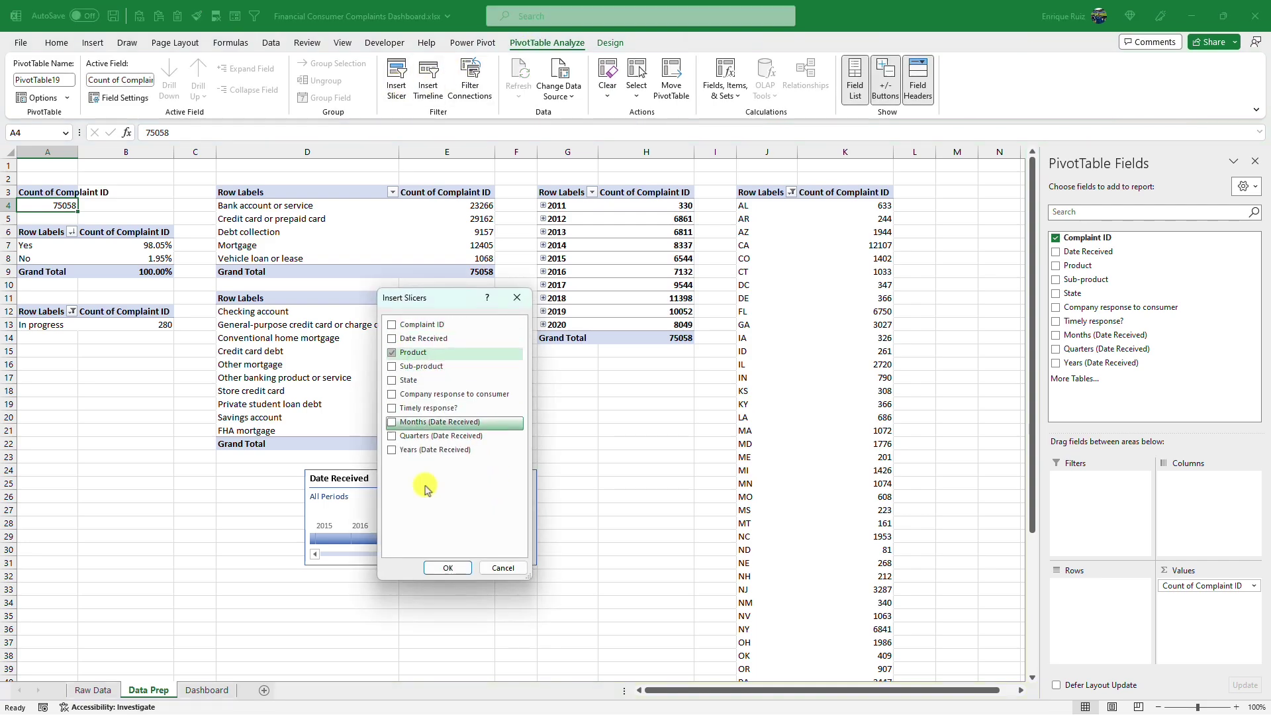
pyautogui.click(448, 567)
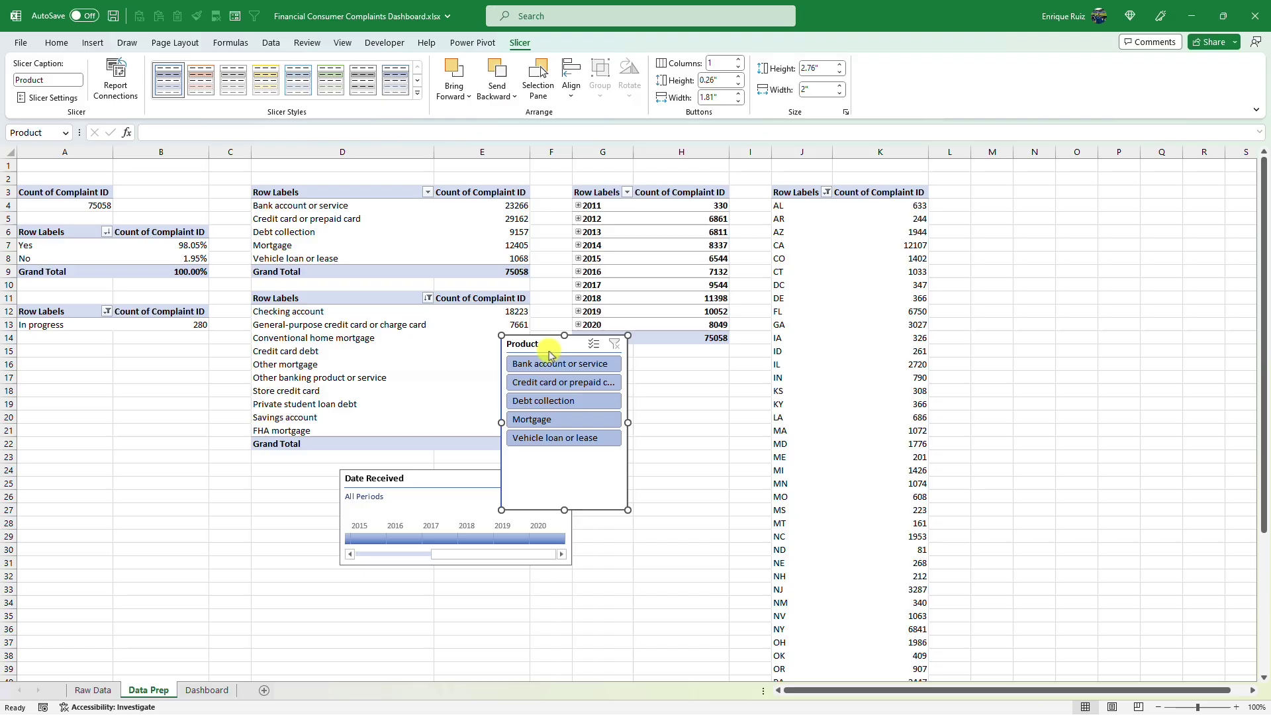
pyautogui.moveTo(549, 355); pyautogui.dragTo(211, 486)
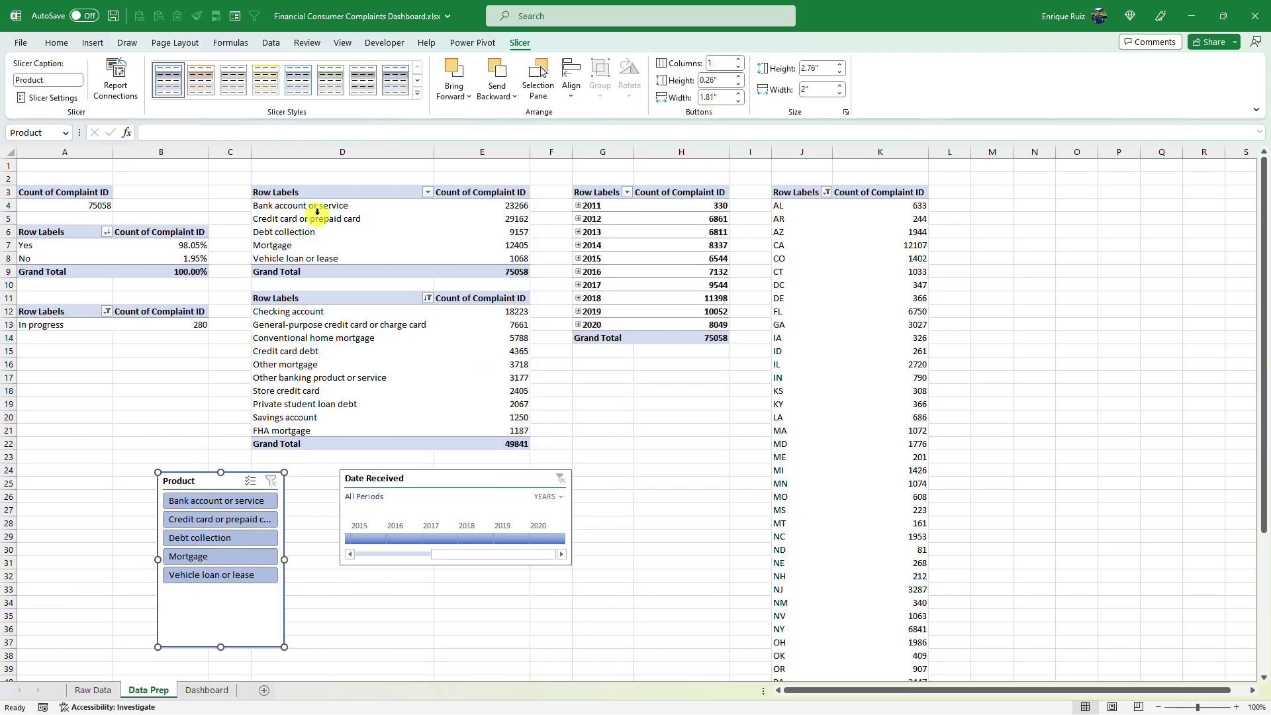
# - Connect the Product slicer to PivotTable20 through PivotTable25 via Report Connections
pyautogui.click(344, 231)
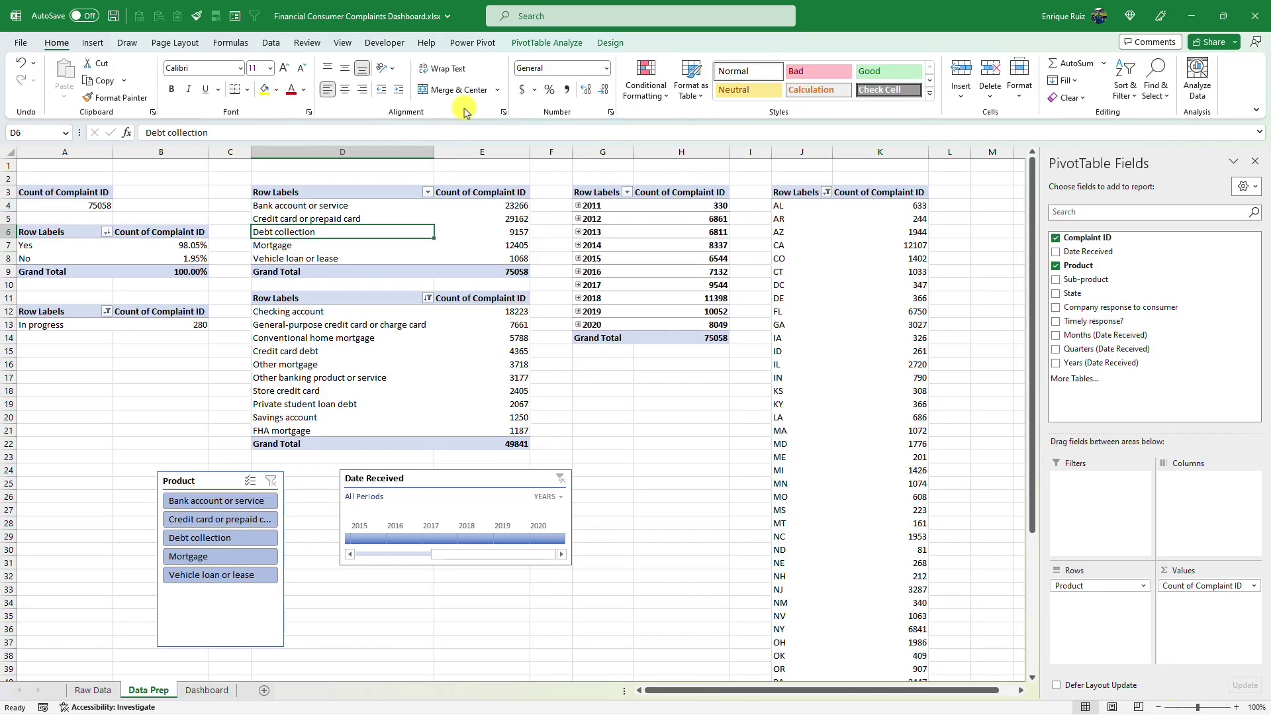
pyautogui.click(545, 42)
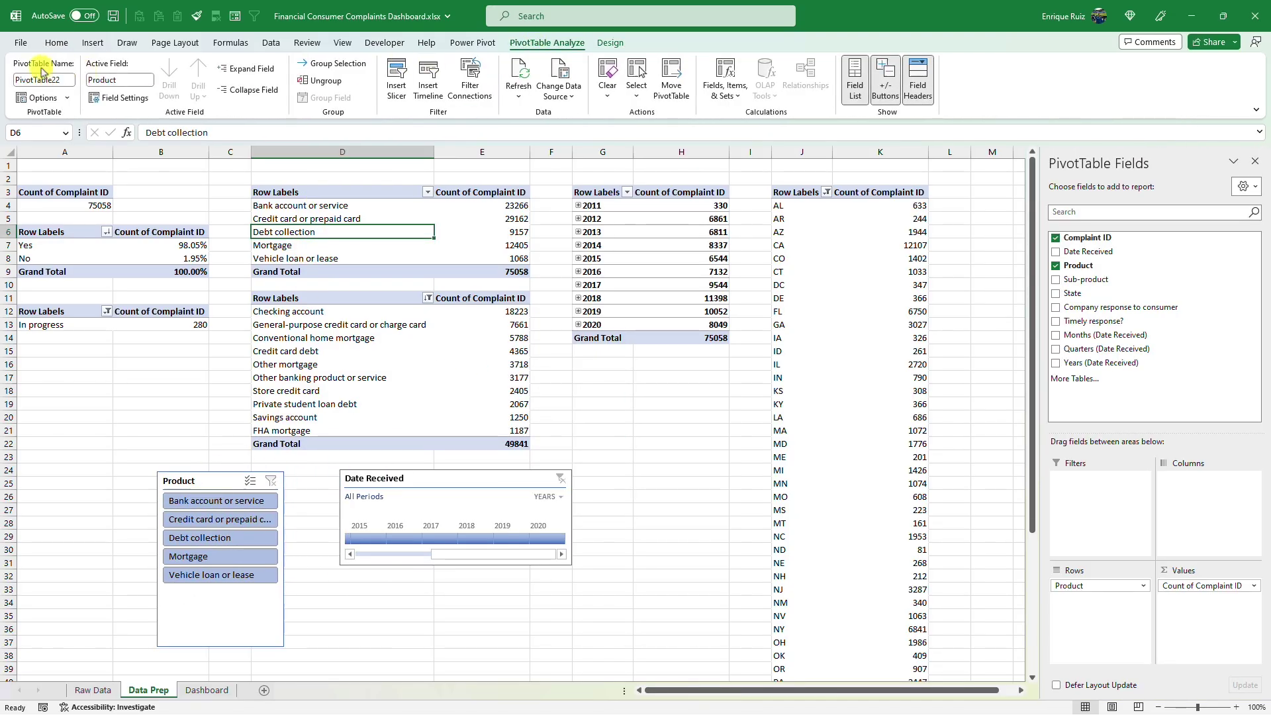
pyautogui.click(208, 482)
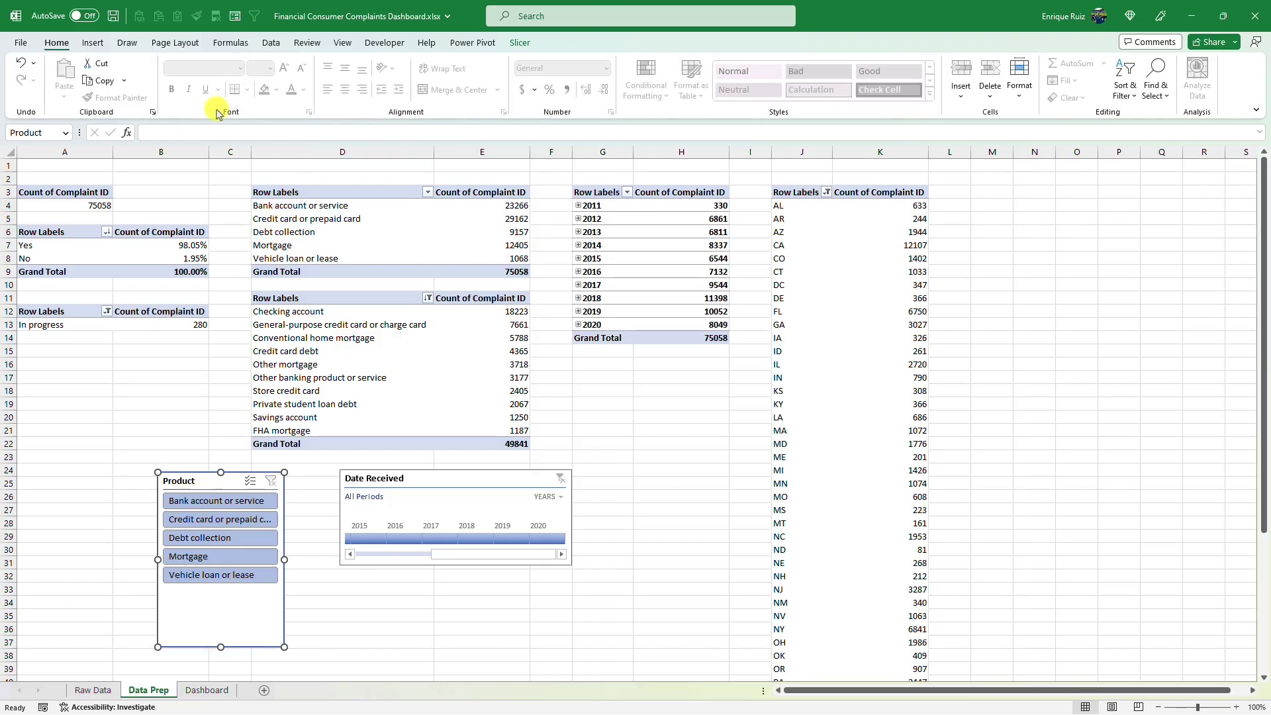
pyautogui.click(517, 44)
pyautogui.click(115, 80)
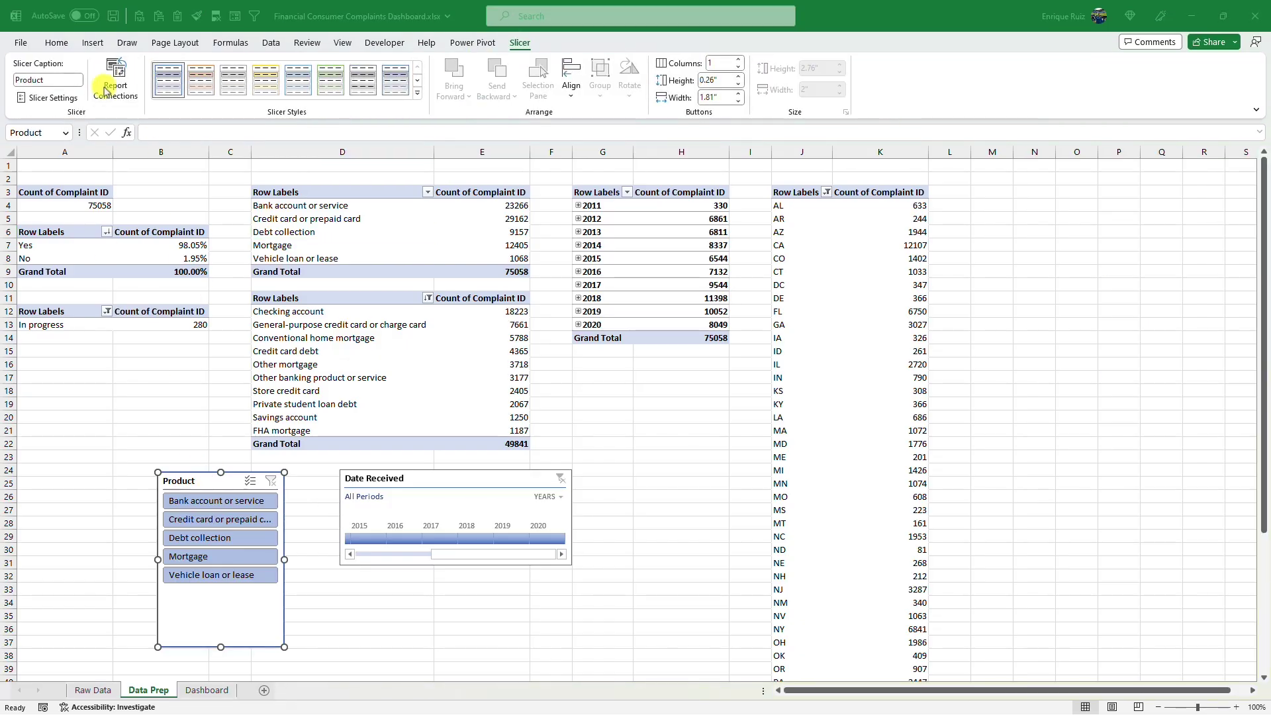
pyautogui.click(349, 442)
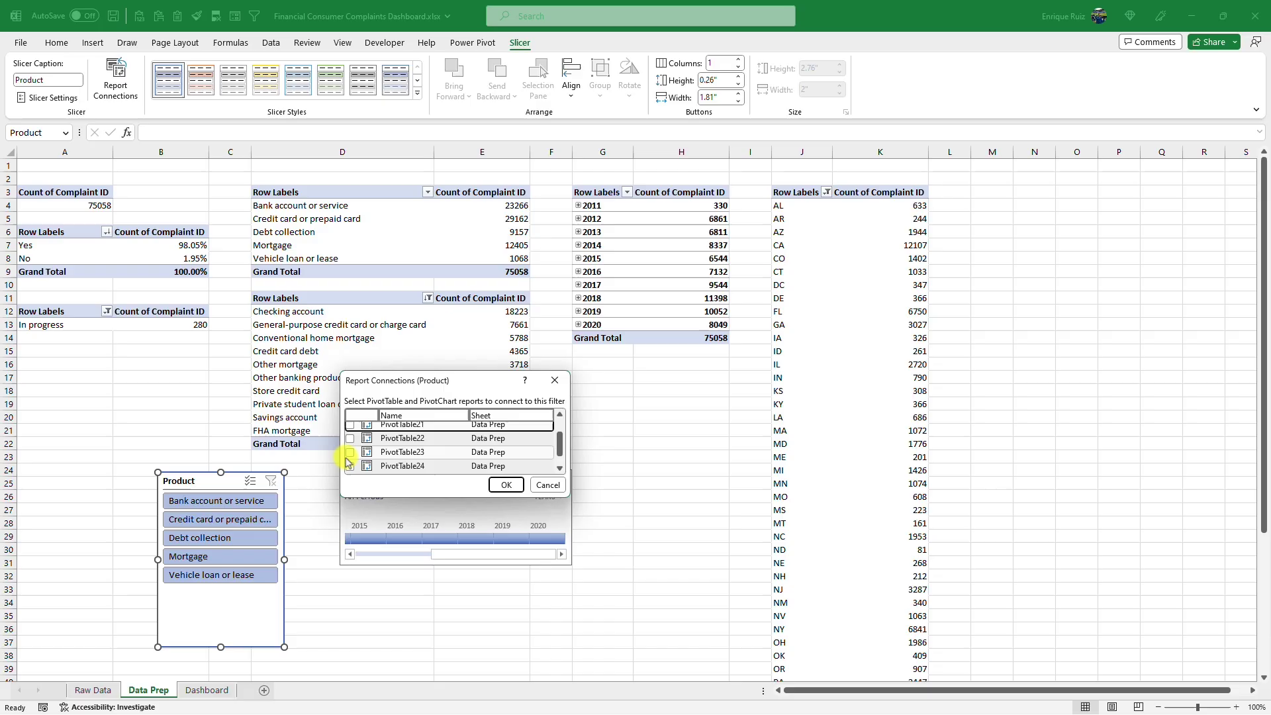
pyautogui.click(349, 455)
pyautogui.click(349, 456)
pyautogui.scroll(-1, 349, 460)
pyautogui.click(349, 455)
pyautogui.click(350, 466)
pyautogui.scroll(-1, 349, 466)
pyautogui.click(350, 467)
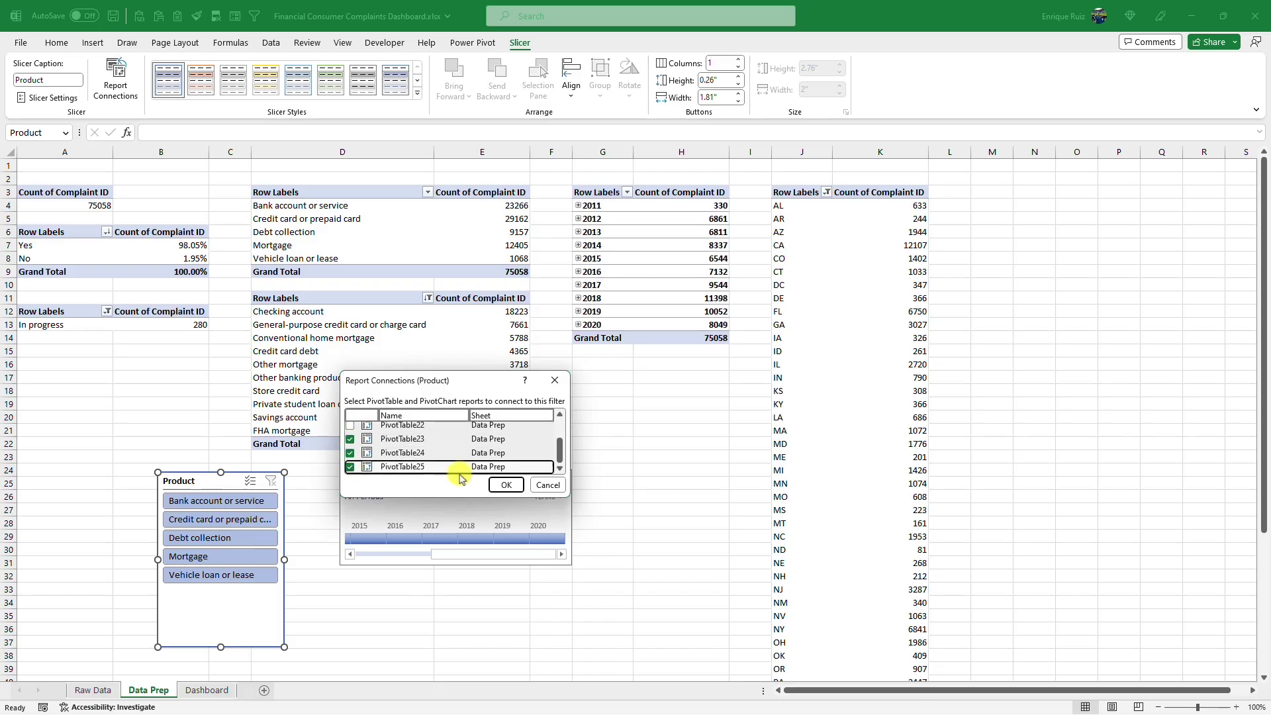
pyautogui.click(506, 484)
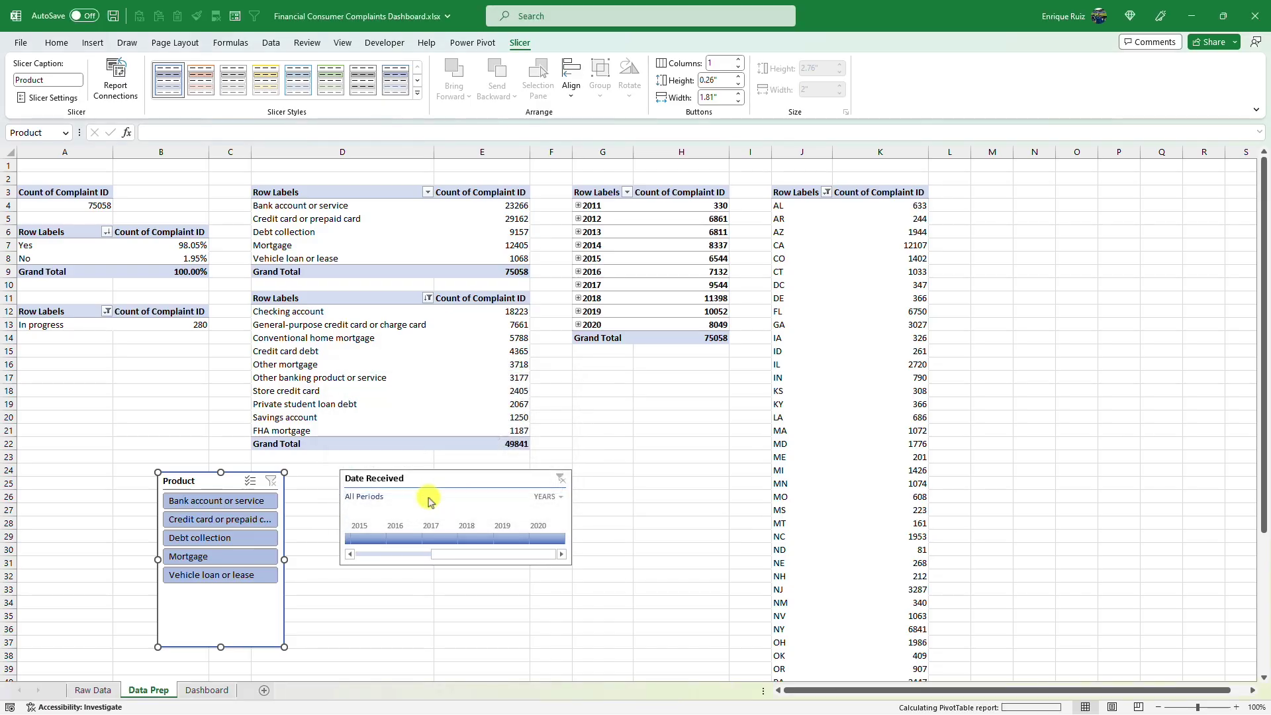
# - Test the slicer on Credit card, Debt collection and Mortgage, then clear the product filter
pyautogui.click(237, 519)
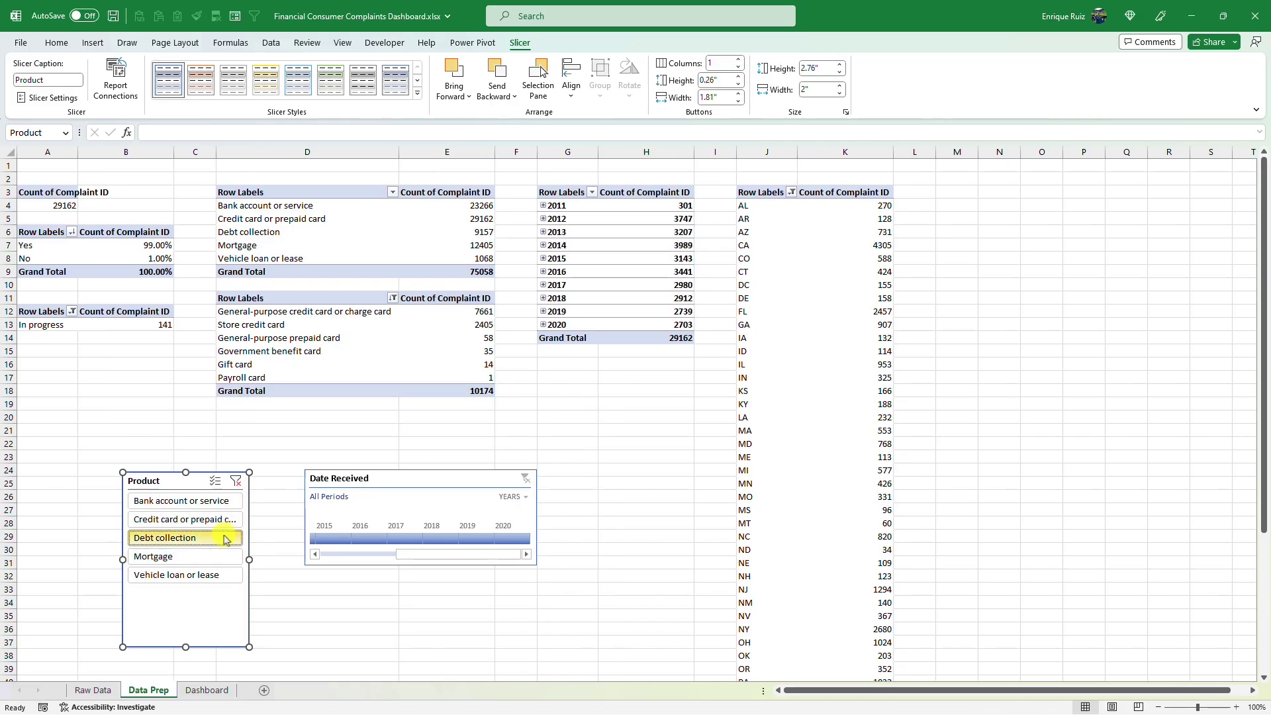
pyautogui.click(225, 540)
pyautogui.click(228, 556)
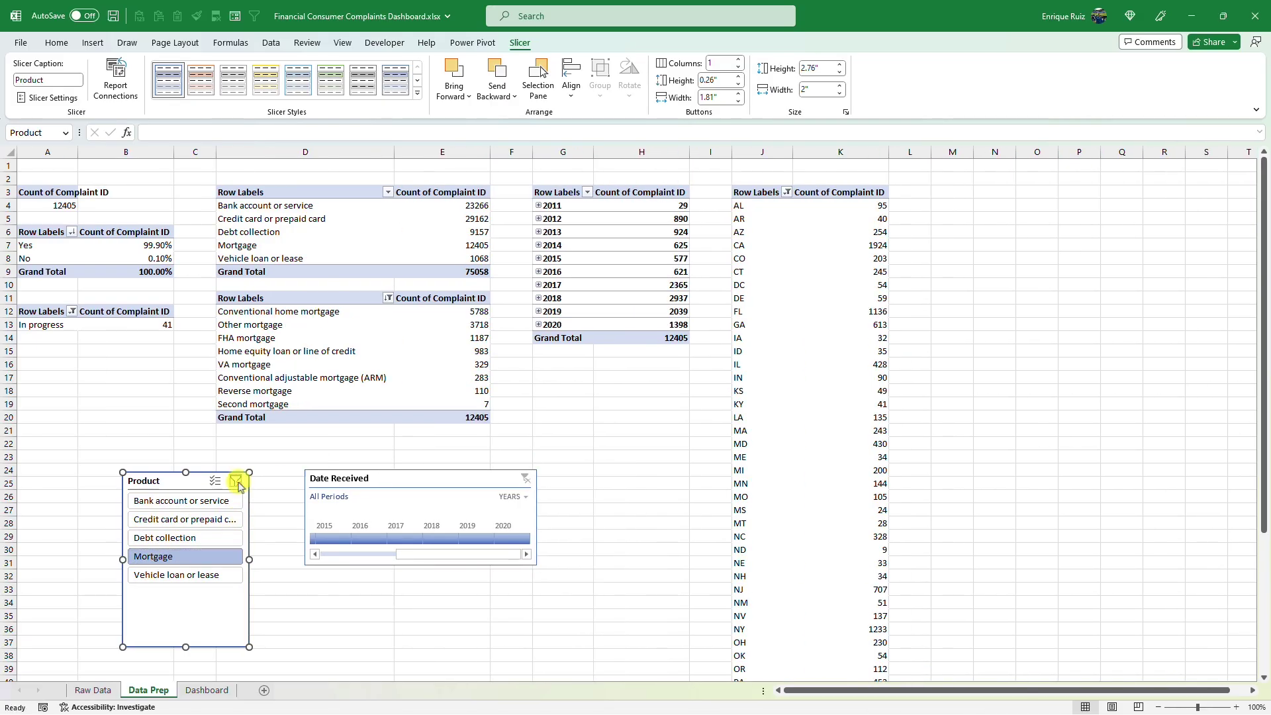
pyautogui.click(236, 481)
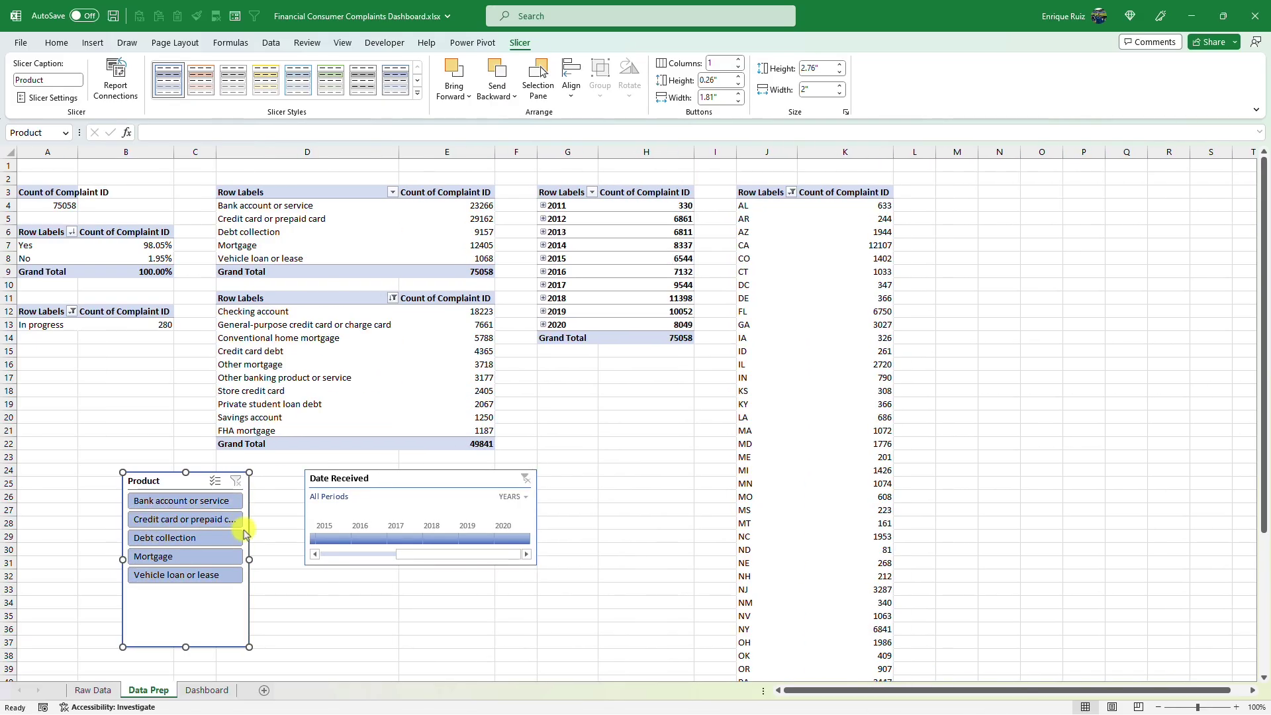
pyautogui.click(431, 480)
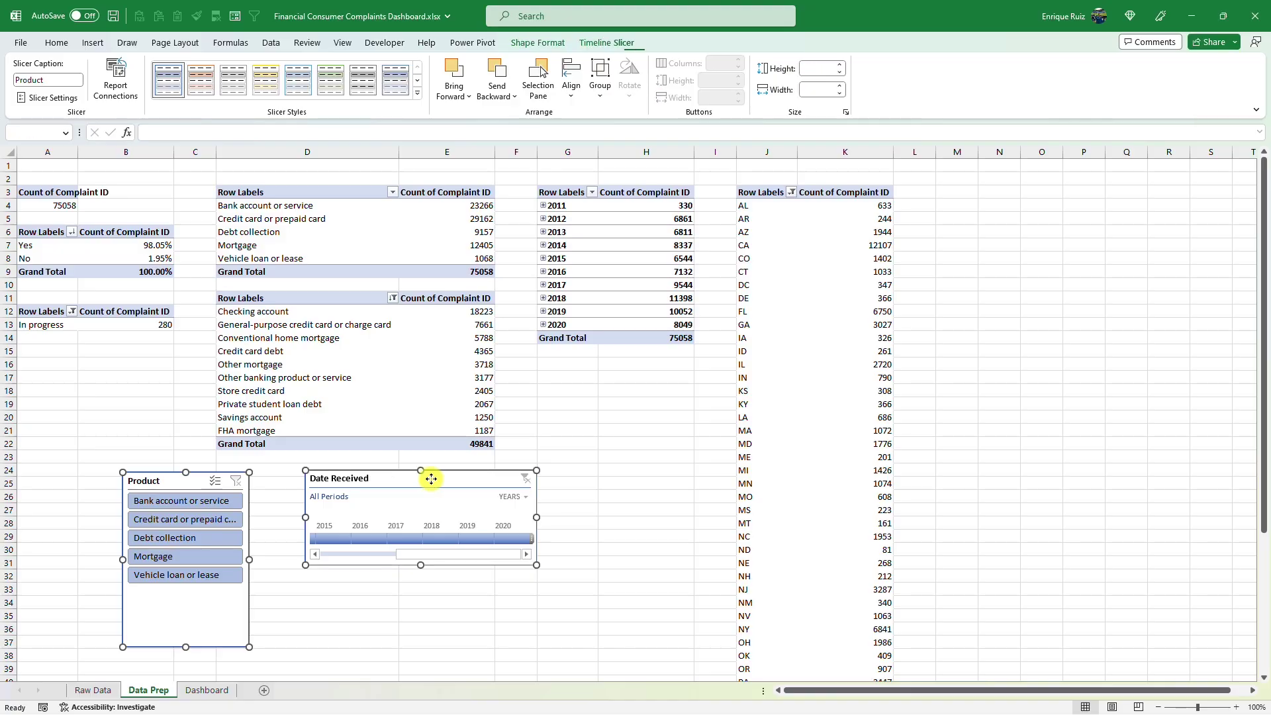
# - Delete the Date Received timeline and the Product slicer from the Data Prep sheet
pyautogui.click(210, 689)
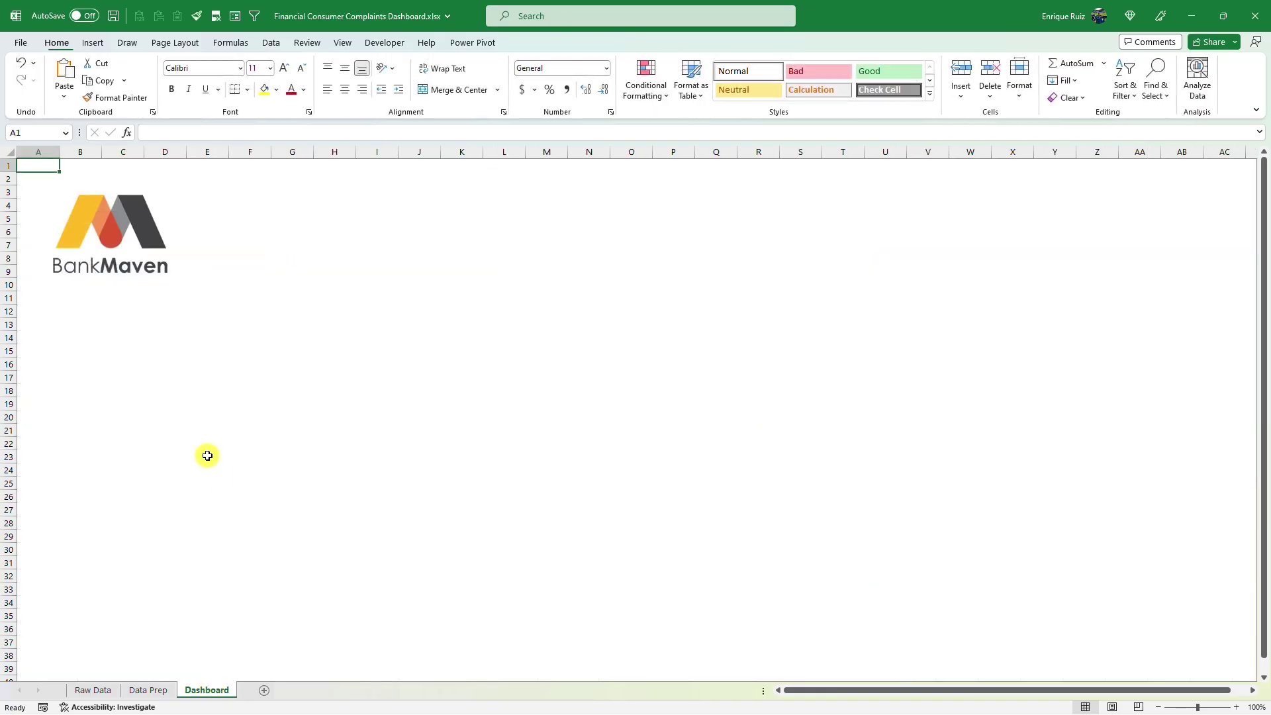
pyautogui.click(150, 690)
pyautogui.click(490, 617)
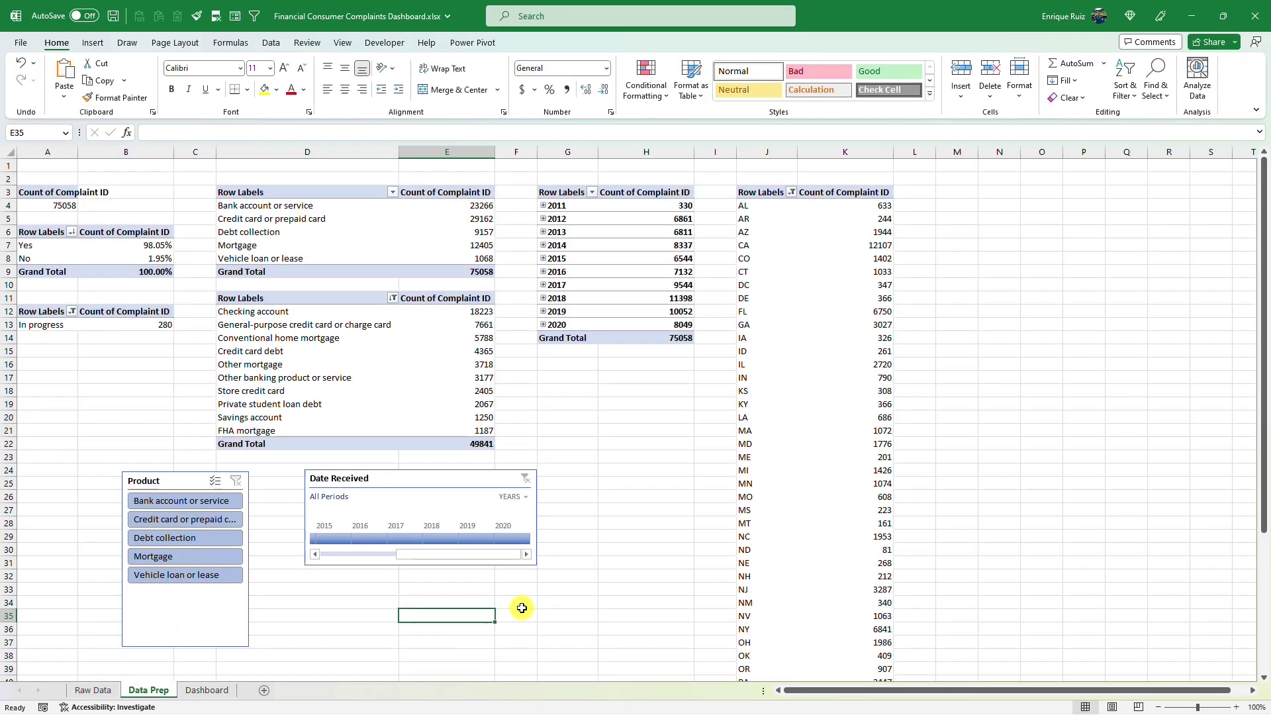
pyautogui.click(443, 475)
pyautogui.press('Delete')
pyautogui.click(153, 475)
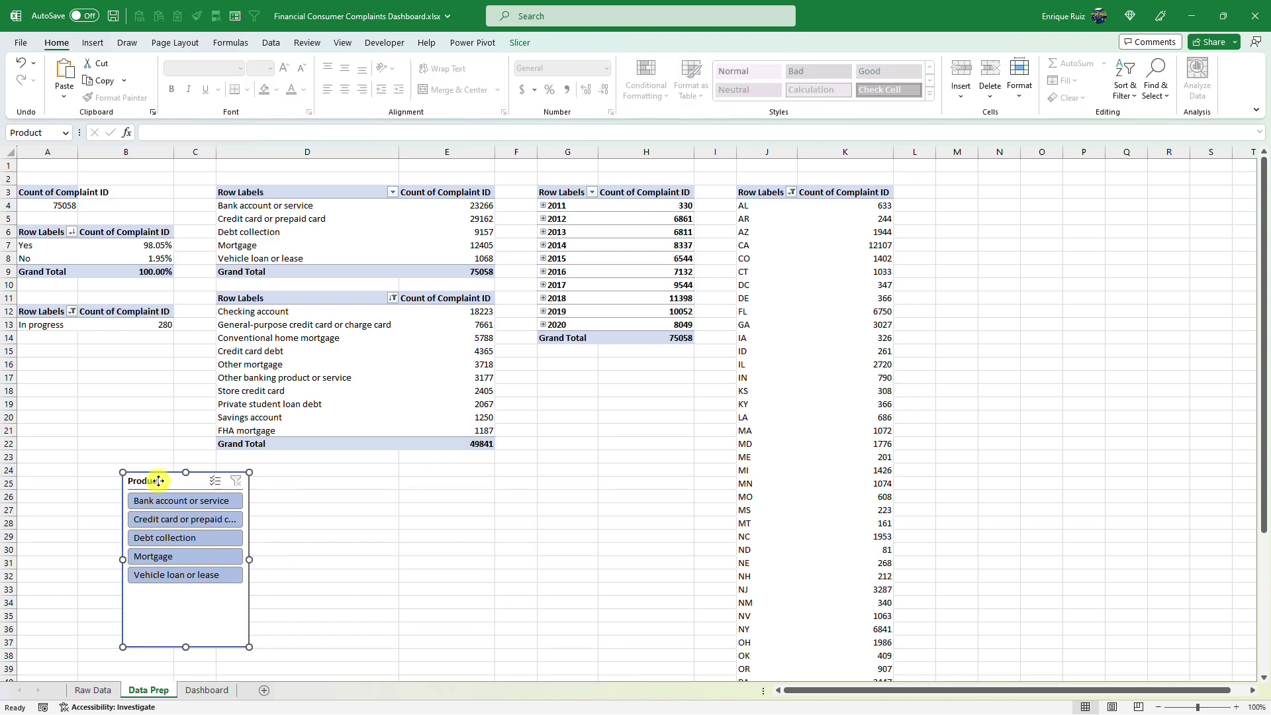
pyautogui.press('Delete')
# - Add and position text box headings Consumer Complaints, Timely Responses and In Progress on the Dashboard
pyautogui.click(201, 690)
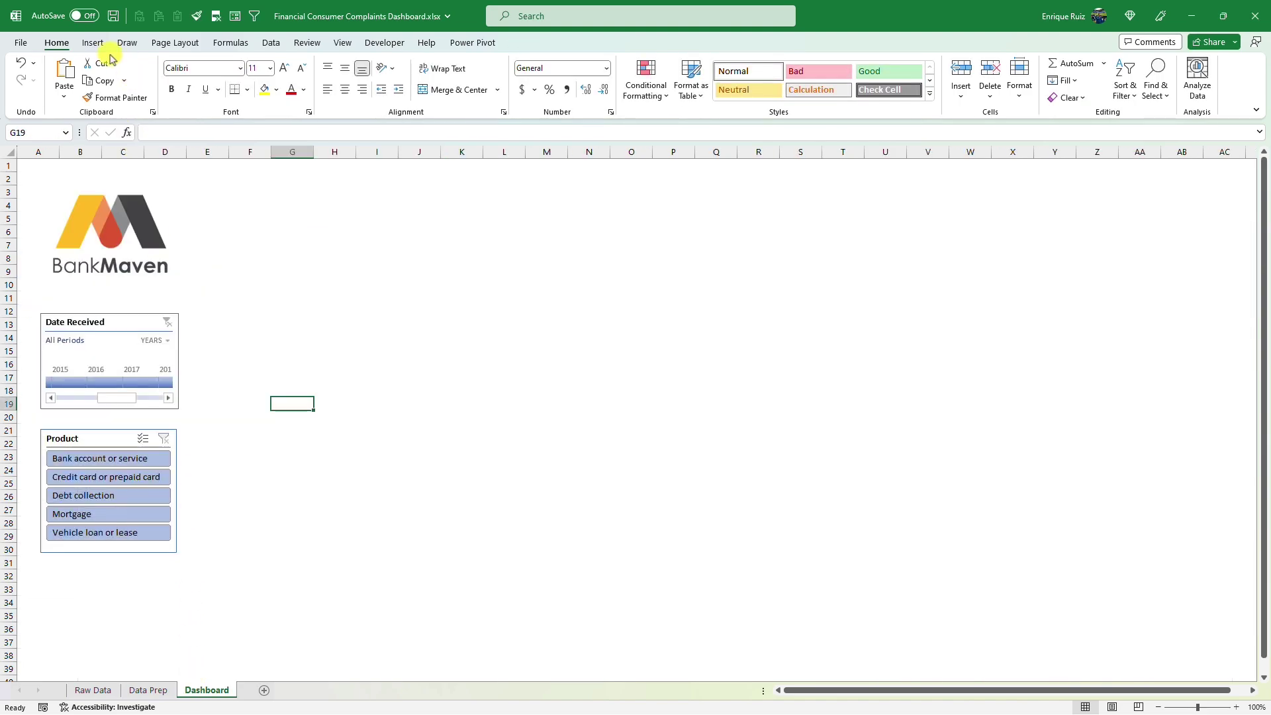
pyautogui.click(92, 43)
pyautogui.click(207, 63)
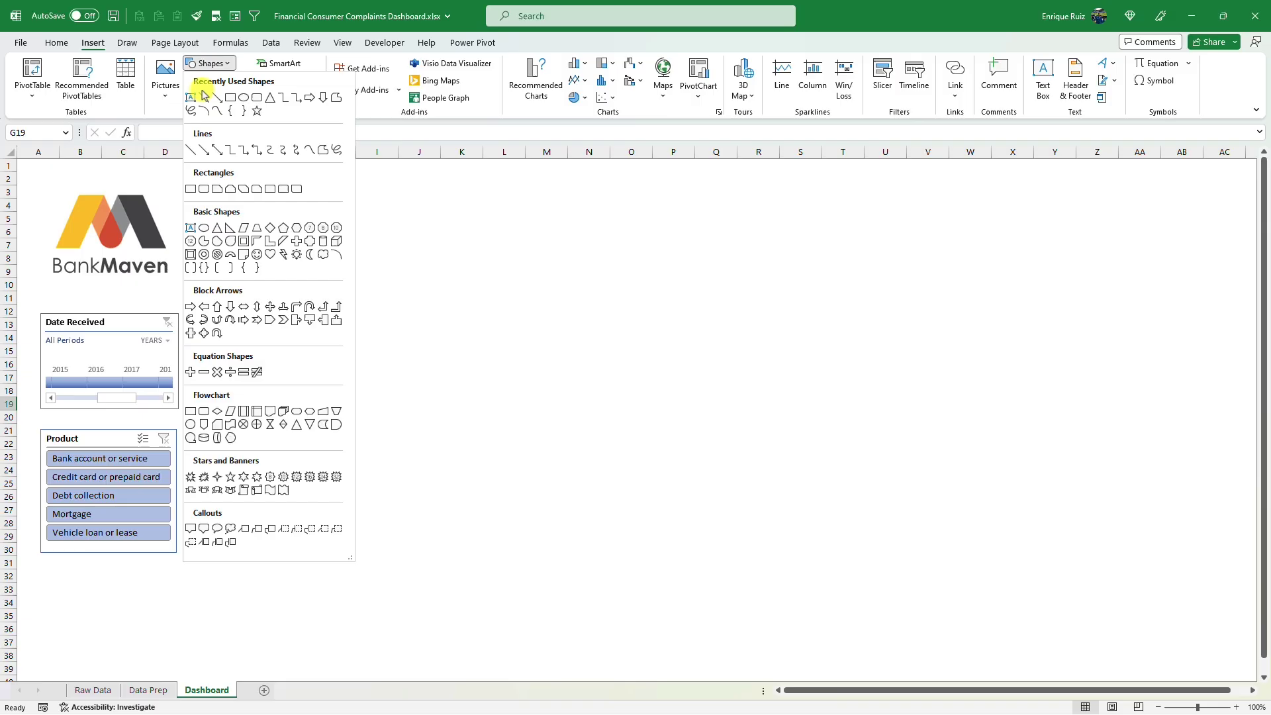
pyautogui.click(190, 97)
pyautogui.moveTo(223, 179); pyautogui.dragTo(322, 212)
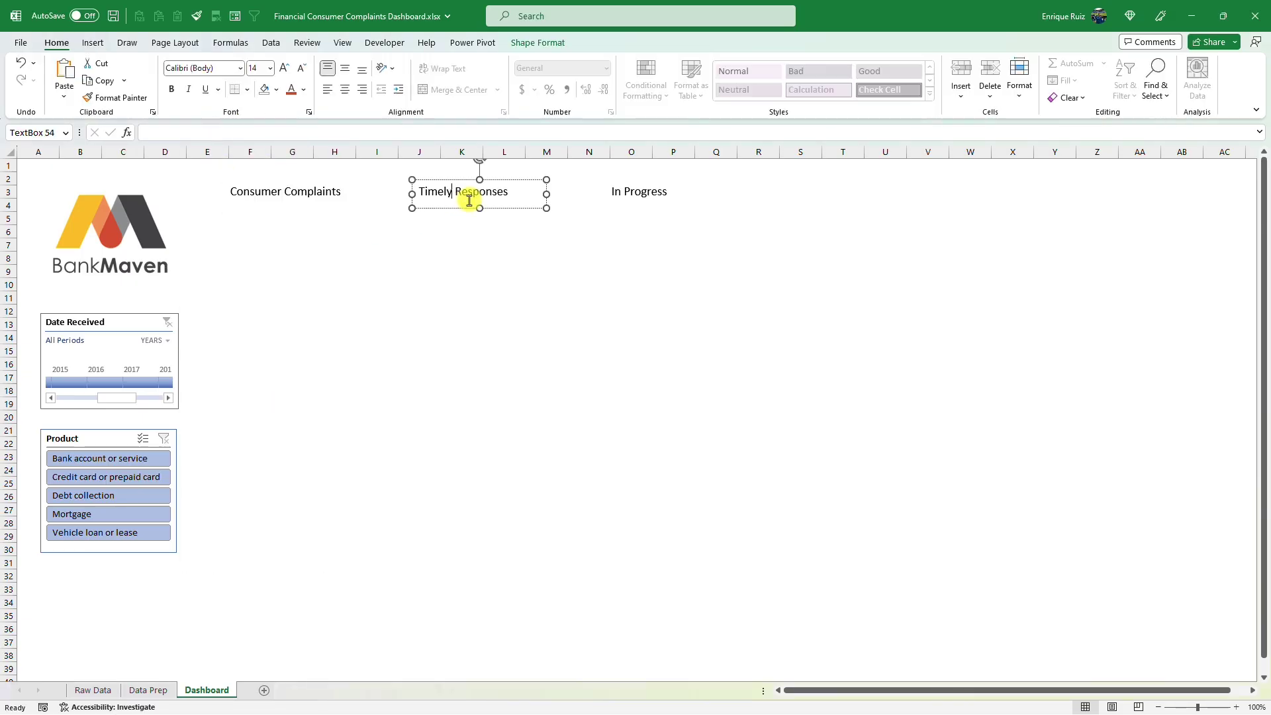
pyautogui.moveTo(471, 209); pyautogui.dragTo(485, 208)
pyautogui.click(626, 205)
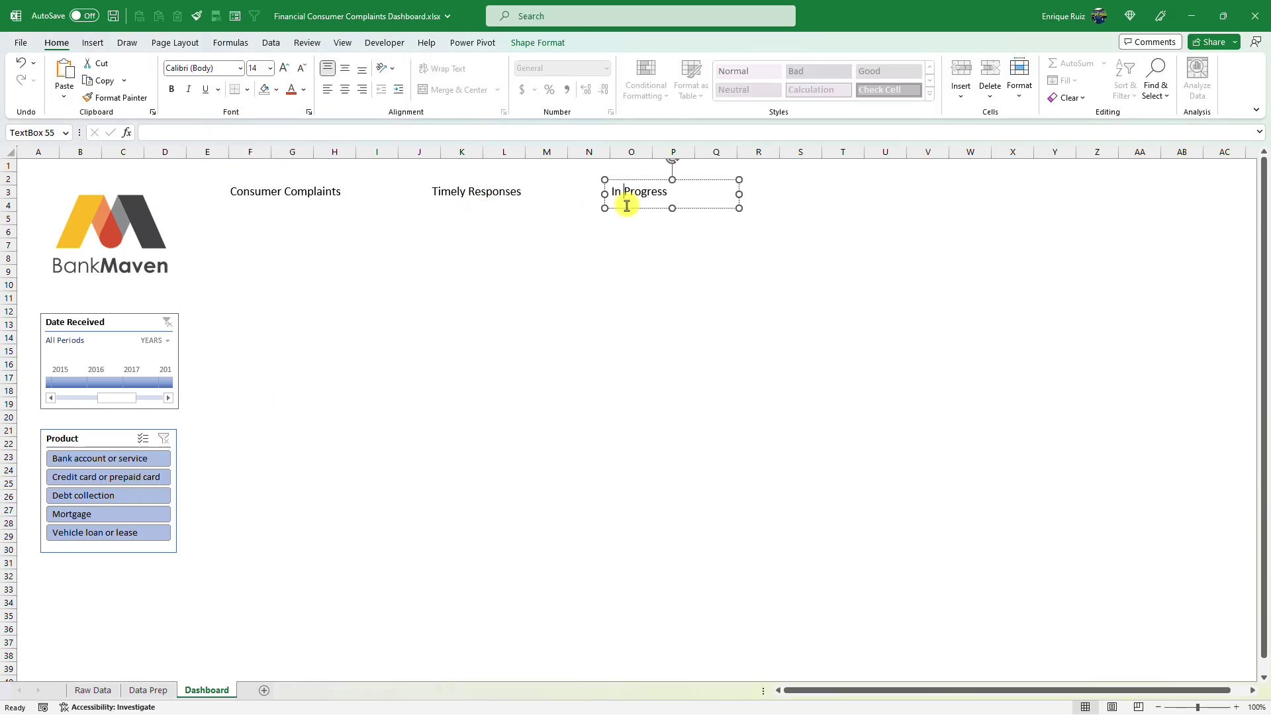
pyautogui.moveTo(626, 210); pyautogui.dragTo(652, 209)
pyautogui.click(205, 252)
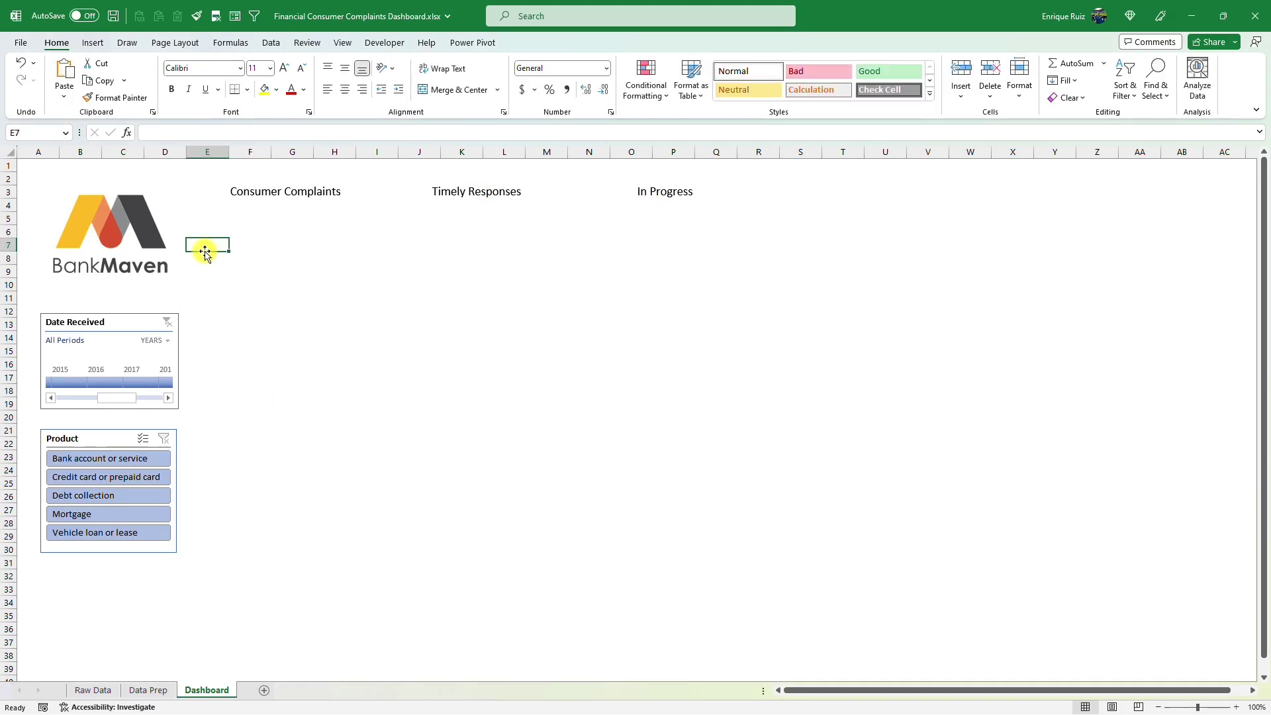
pyautogui.click(93, 43)
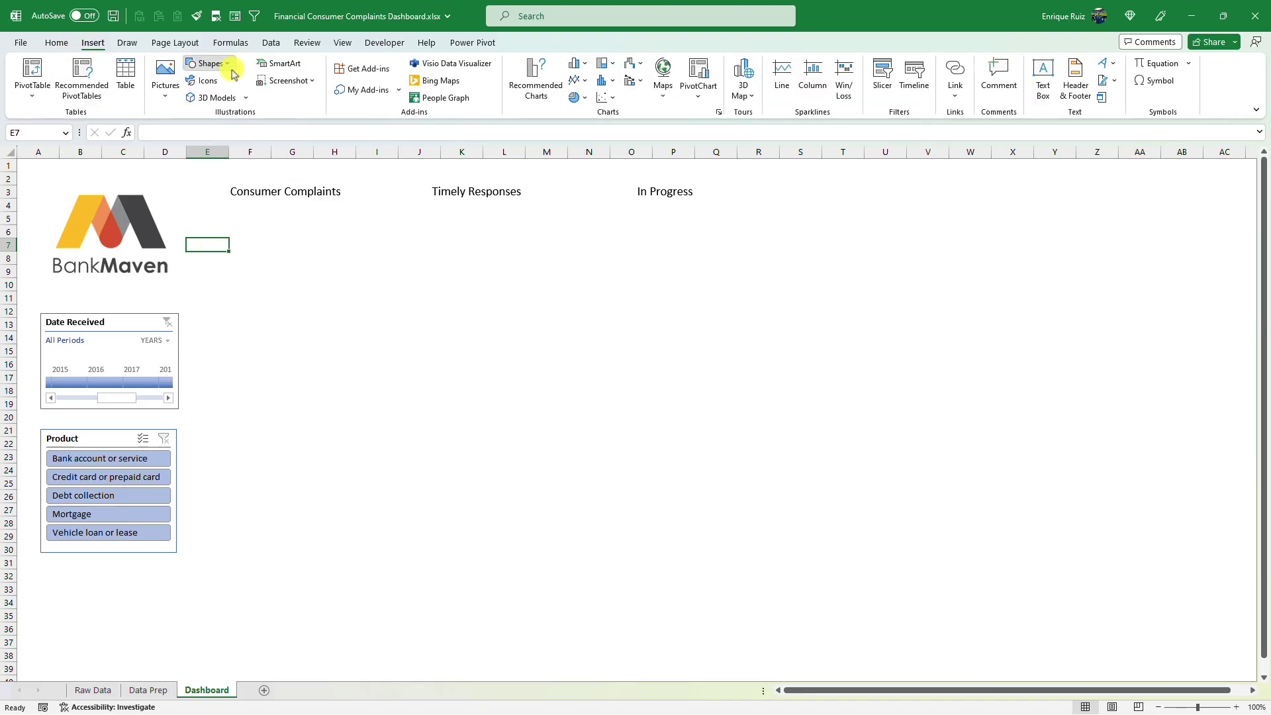
pyautogui.click(219, 64)
pyautogui.click(193, 98)
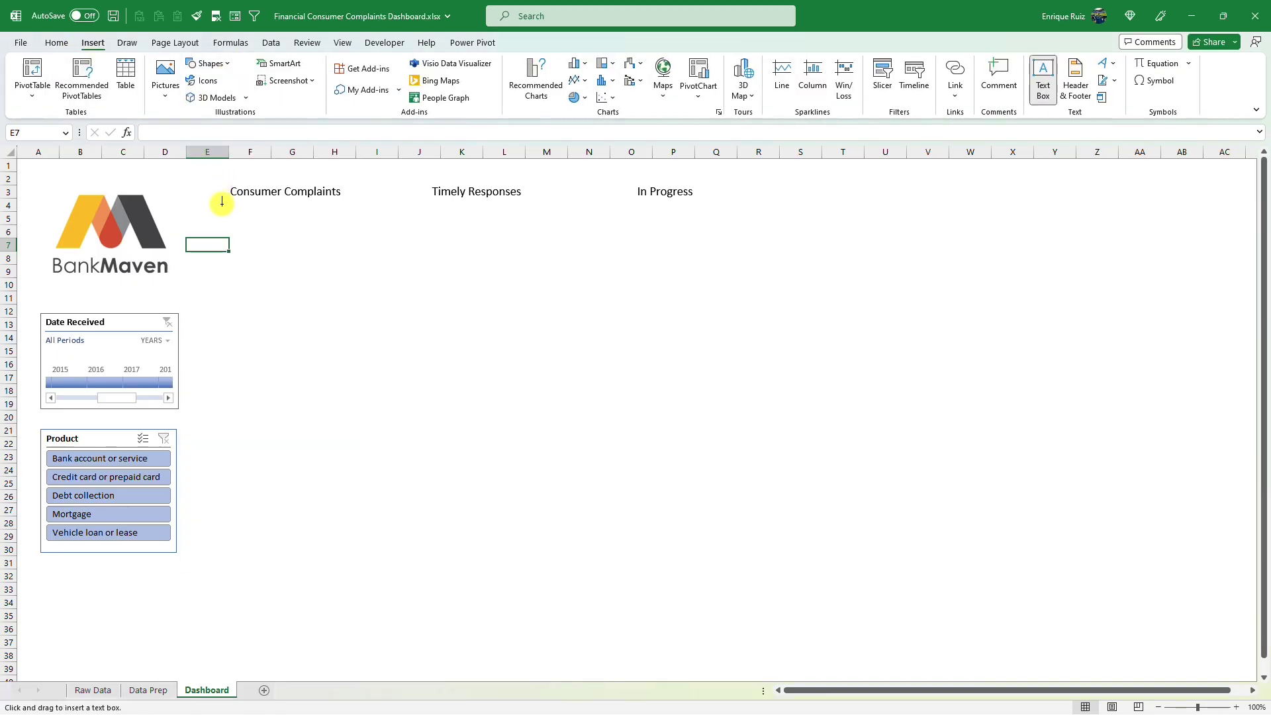
# - Add a text box under Consumer Complaints linked to Data Prep A4, showing 75,058 large and bold
pyautogui.moveTo(222, 201); pyautogui.dragTo(395, 272)
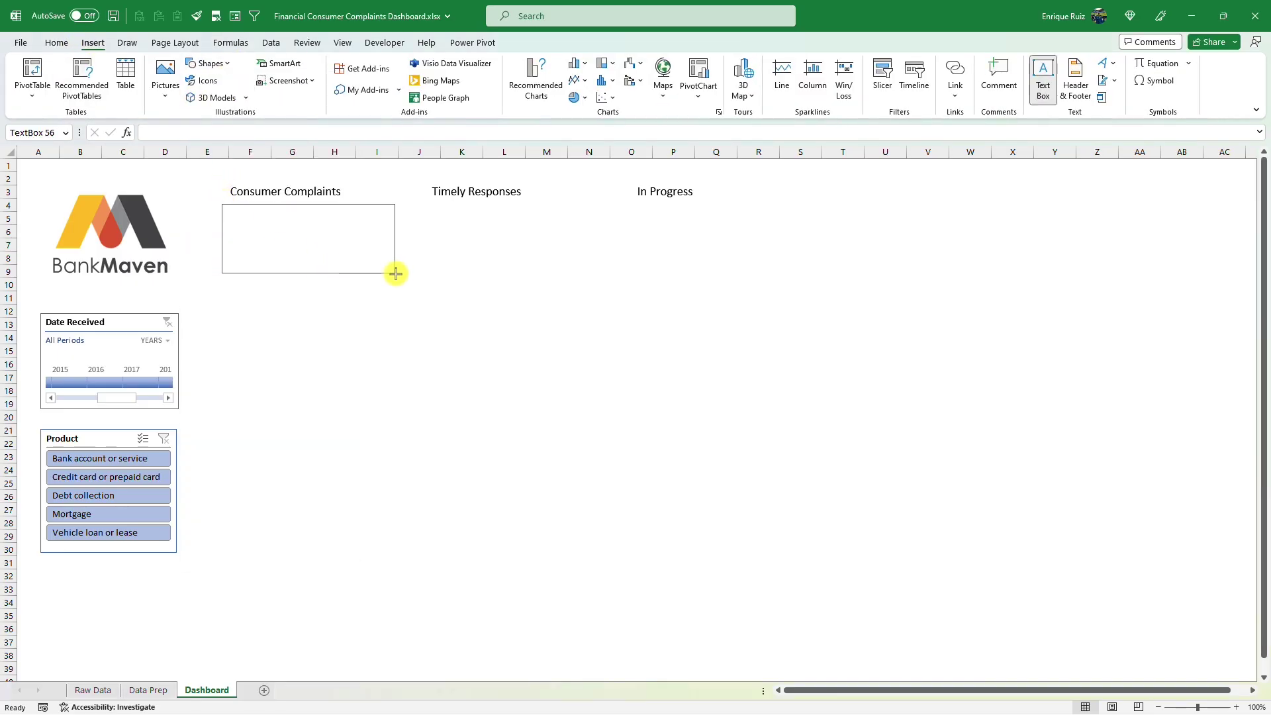
pyautogui.click(262, 134)
pyautogui.write('=')
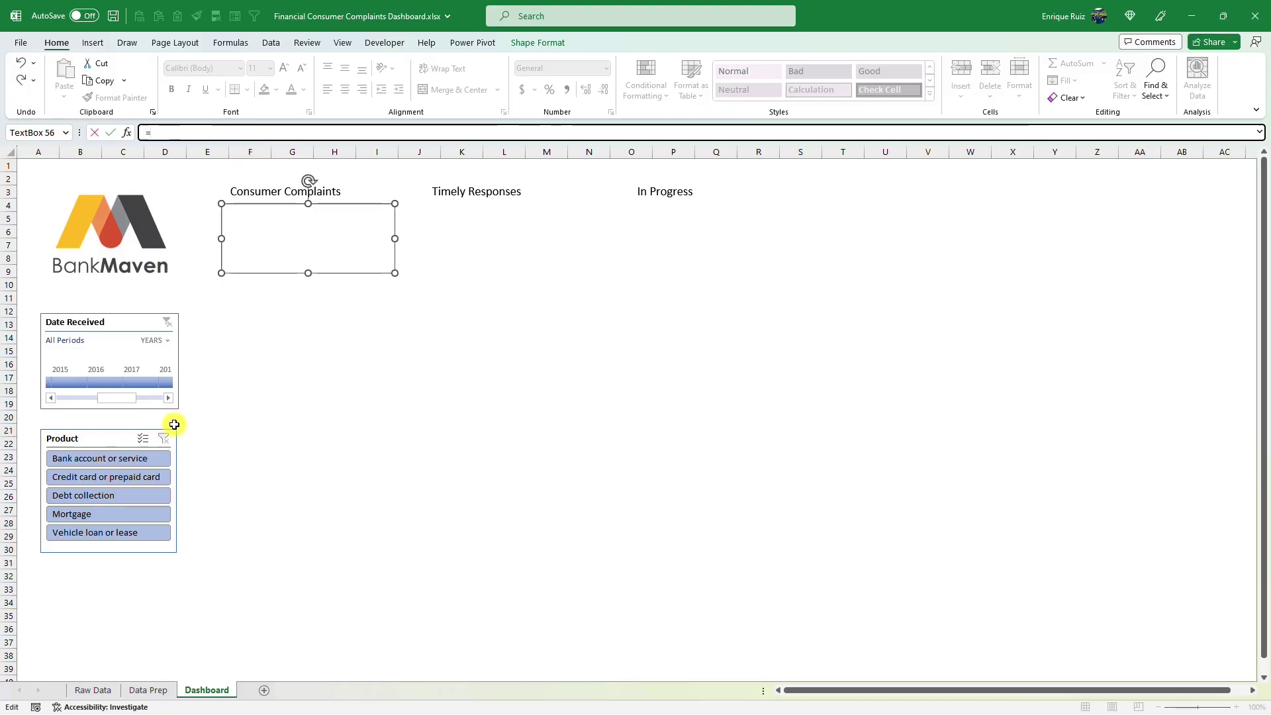
pyautogui.click(150, 690)
pyautogui.click(59, 205)
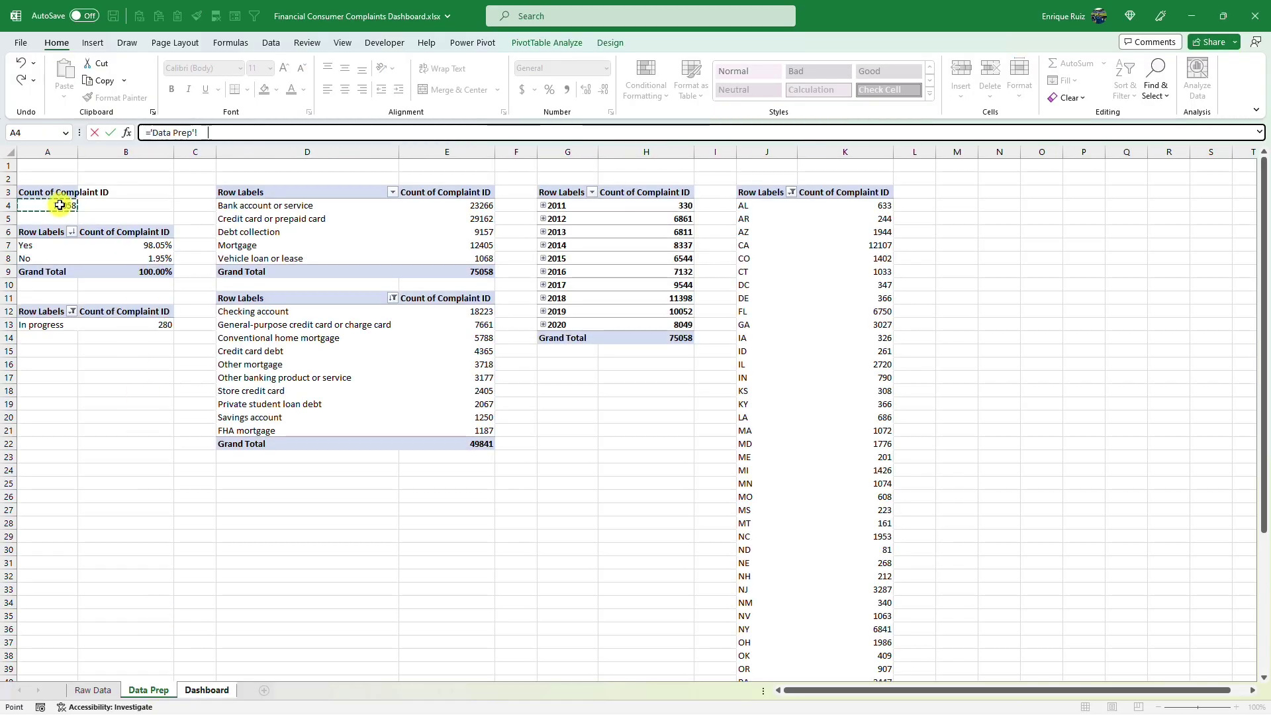
pyautogui.press('Return')
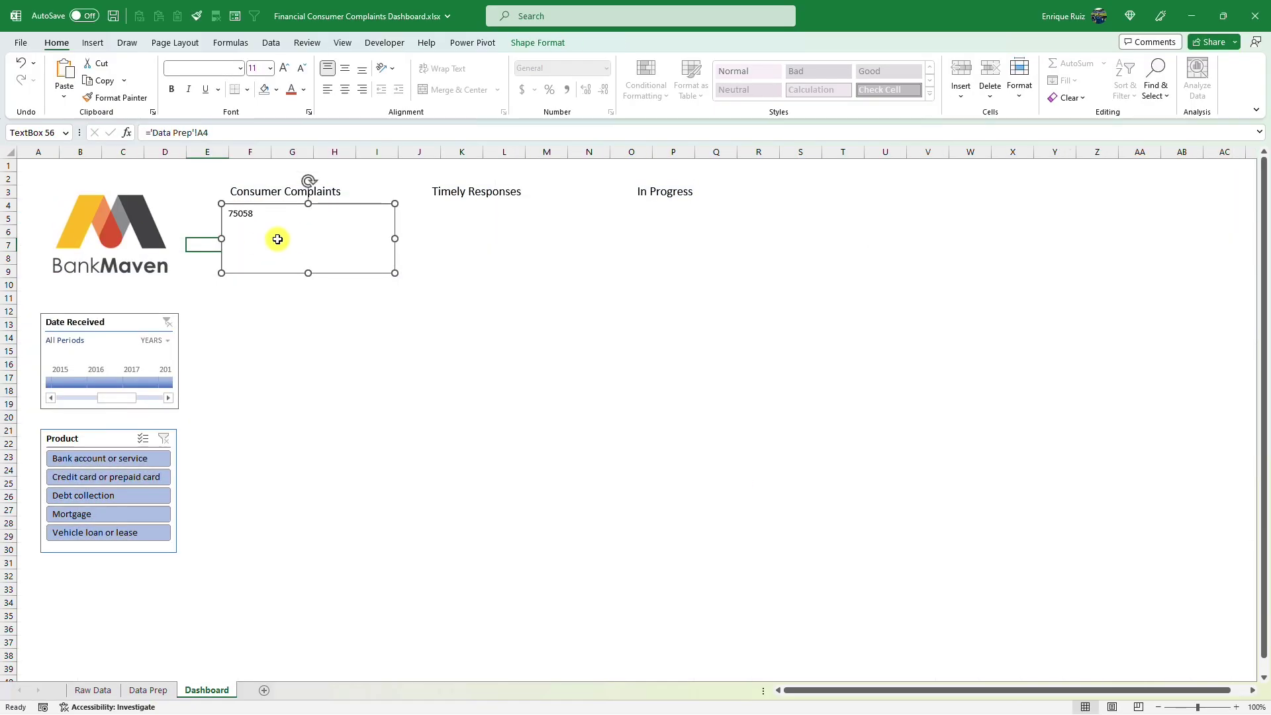
pyautogui.click(286, 70)
pyautogui.click(287, 70)
pyautogui.click(286, 71)
pyautogui.click(287, 71)
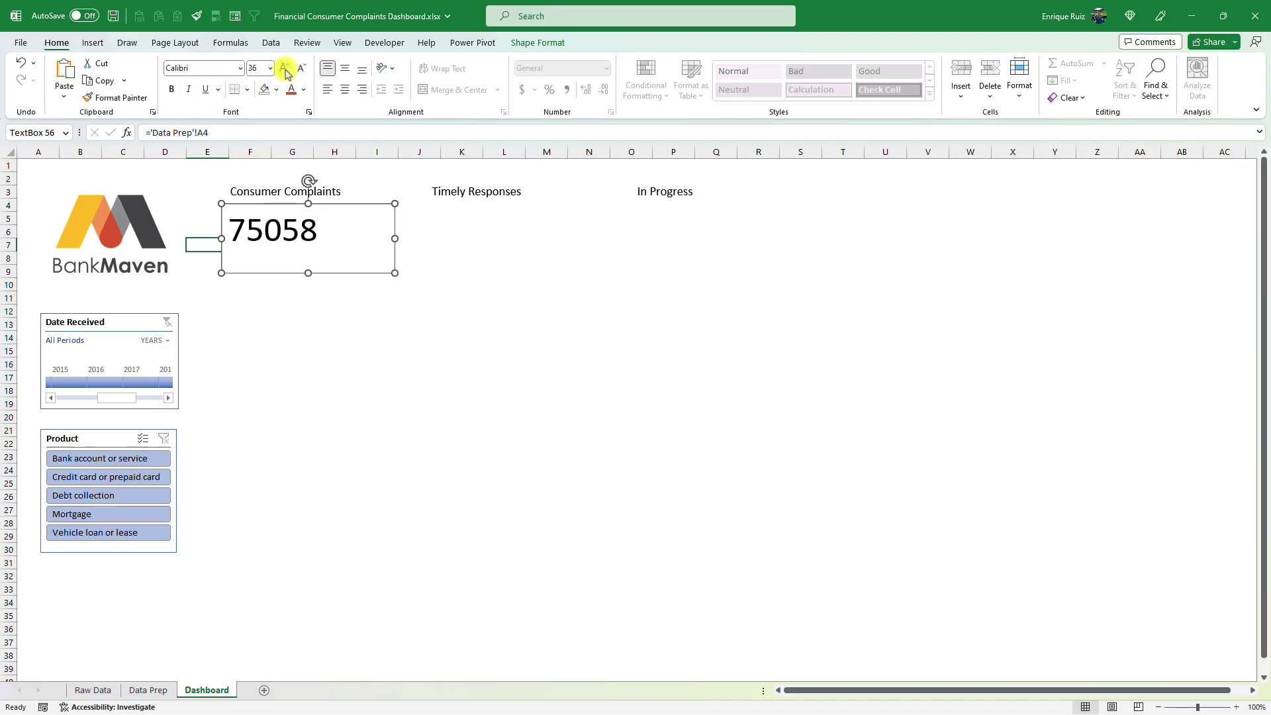
pyautogui.click(286, 71)
pyautogui.click(286, 71)
pyautogui.click(287, 71)
pyautogui.click(287, 70)
pyautogui.click(171, 89)
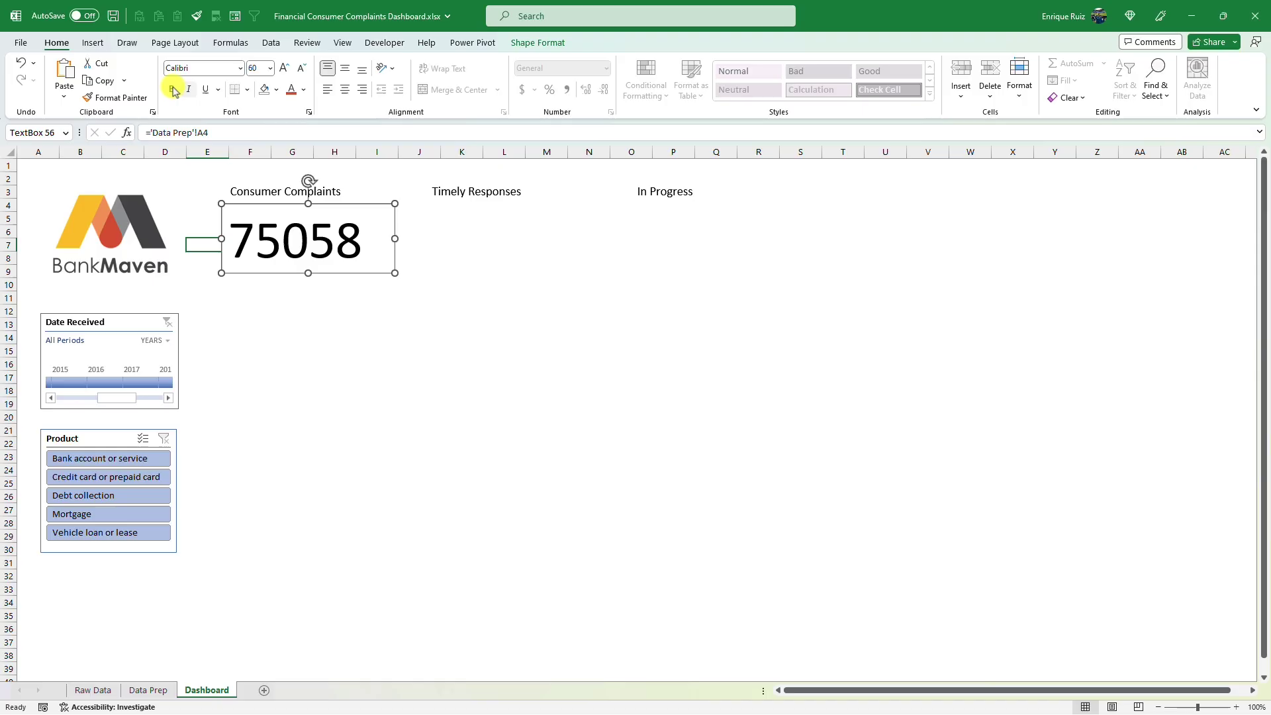
# - Duplicate the box under Timely Responses, link it to B7 (98.05%) and match the bold formatting
pyautogui.moveTo(377, 276); pyautogui.dragTo(556, 270)
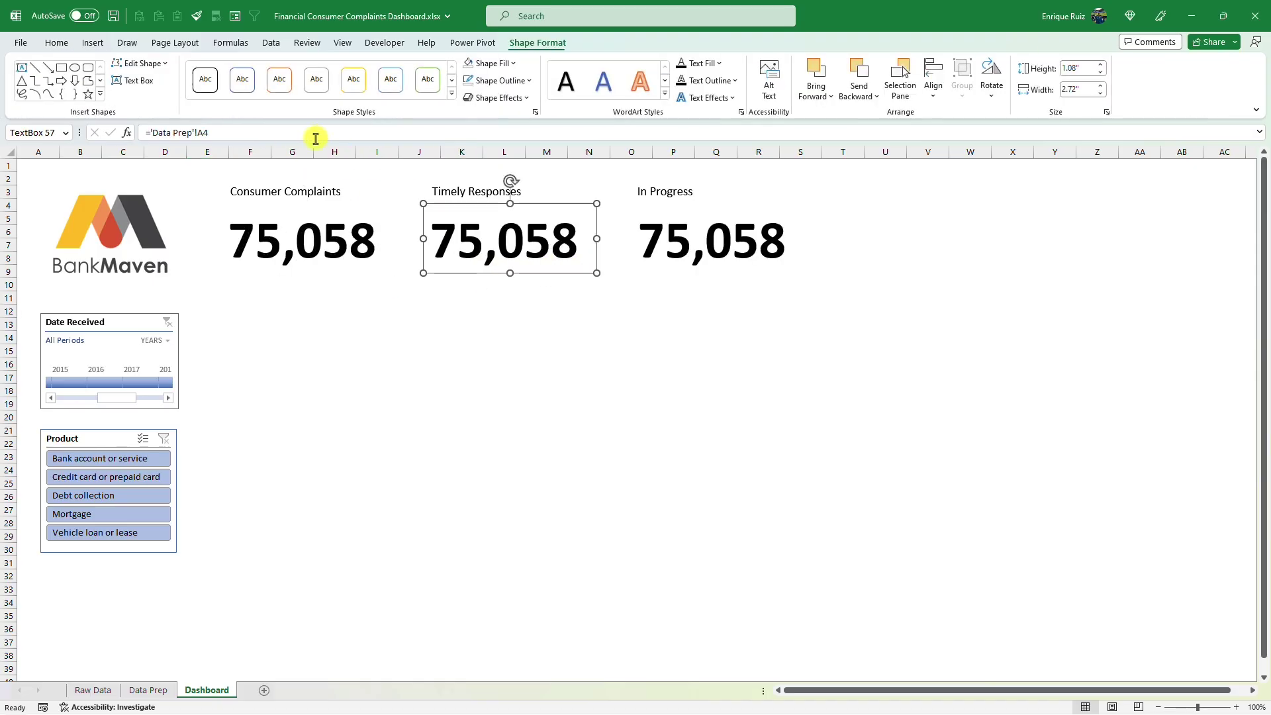
pyautogui.moveTo(316, 139); pyautogui.dragTo(22, 133)
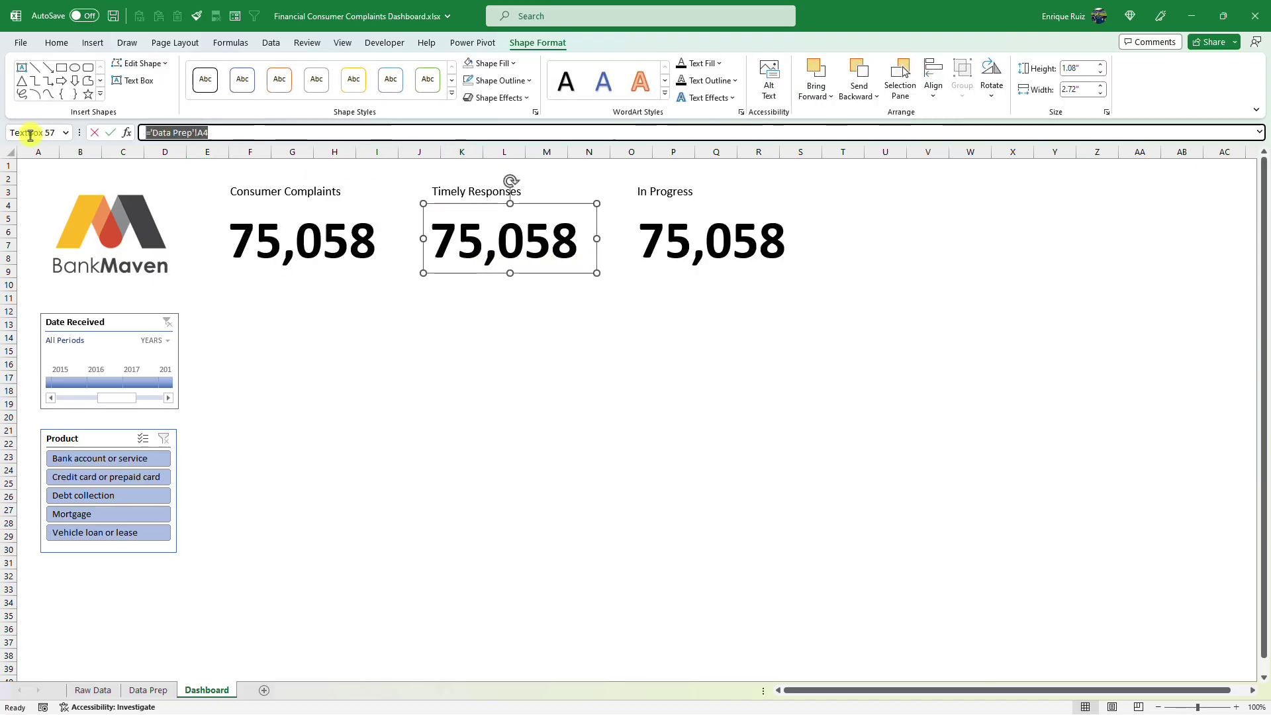
pyautogui.write('=')
pyautogui.click(145, 689)
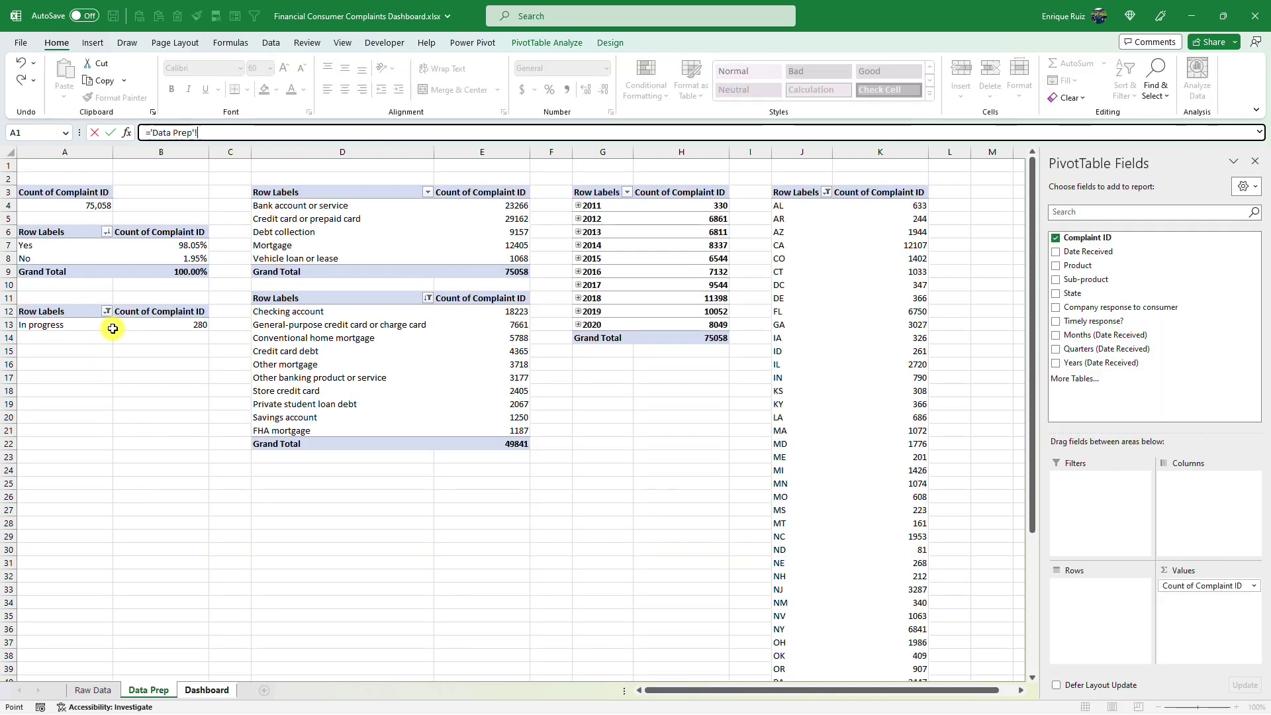
pyautogui.click(187, 246)
pyautogui.press('Return')
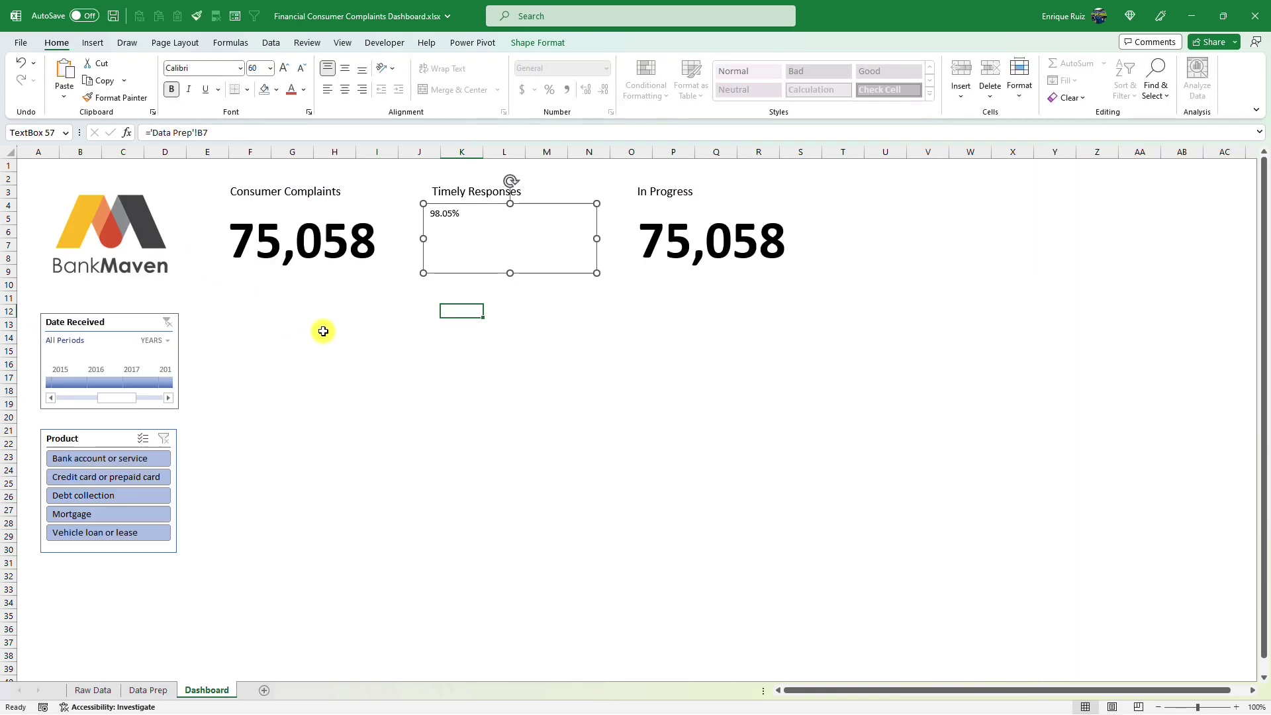
pyautogui.click(333, 266)
pyautogui.click(113, 98)
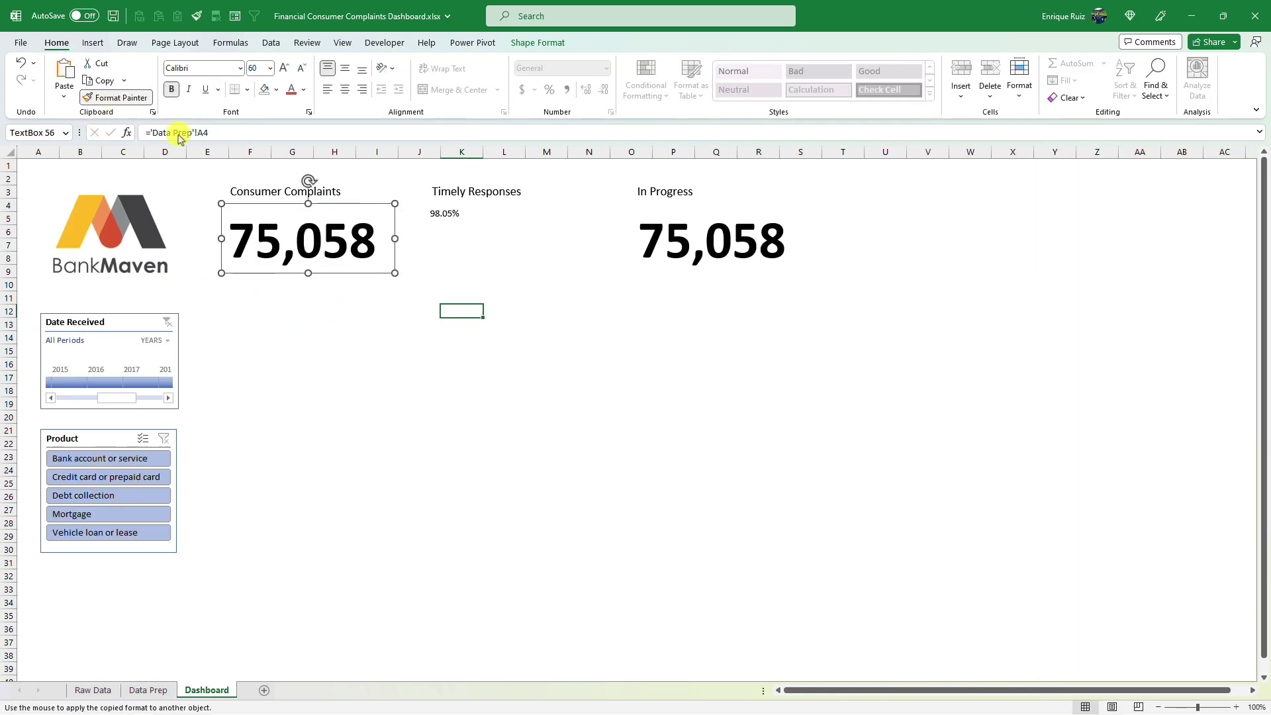
pyautogui.click(484, 231)
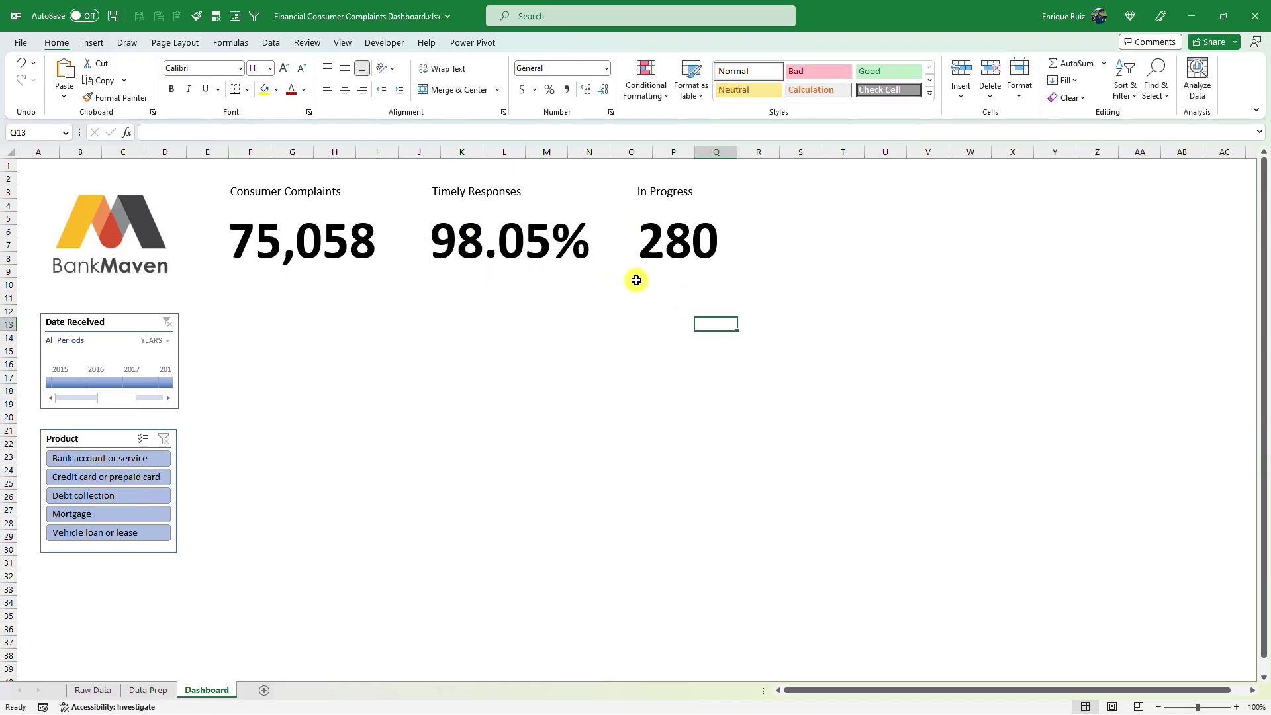
# - Test the Product slicer on Bank account or service and Debt collection, then clear it
pyautogui.click(150, 476)
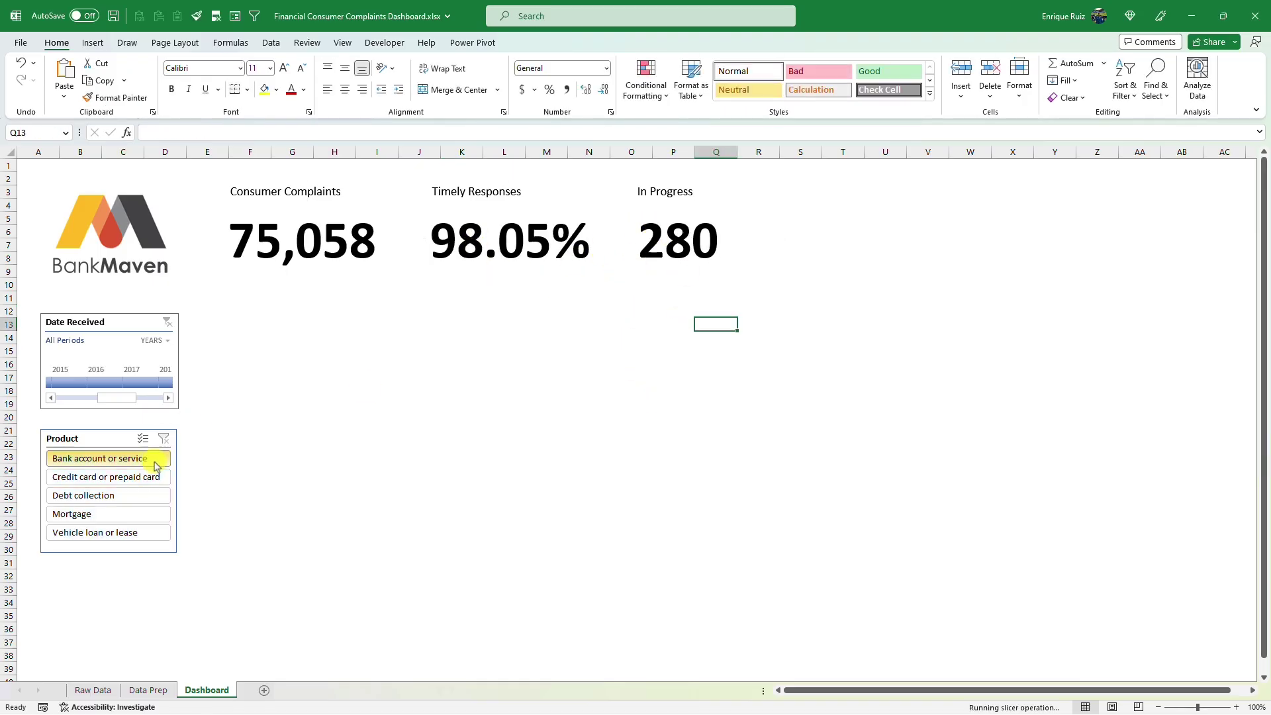
pyautogui.click(153, 493)
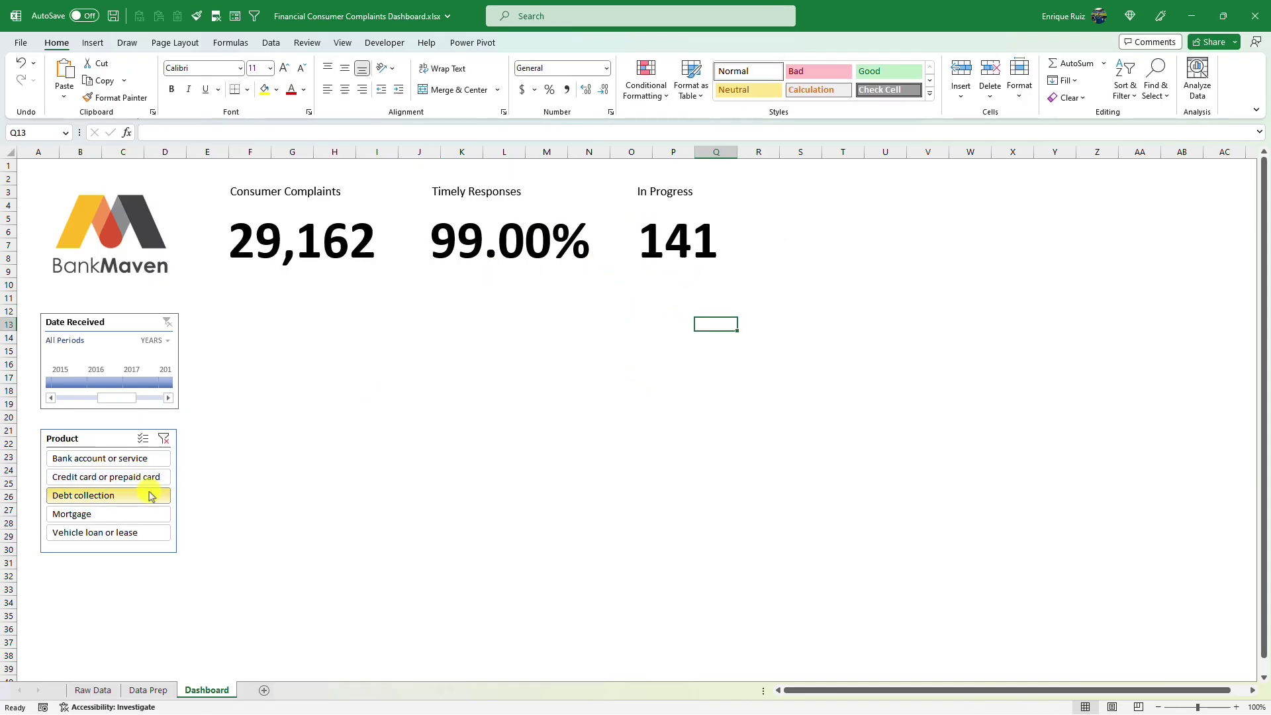
pyautogui.click(164, 439)
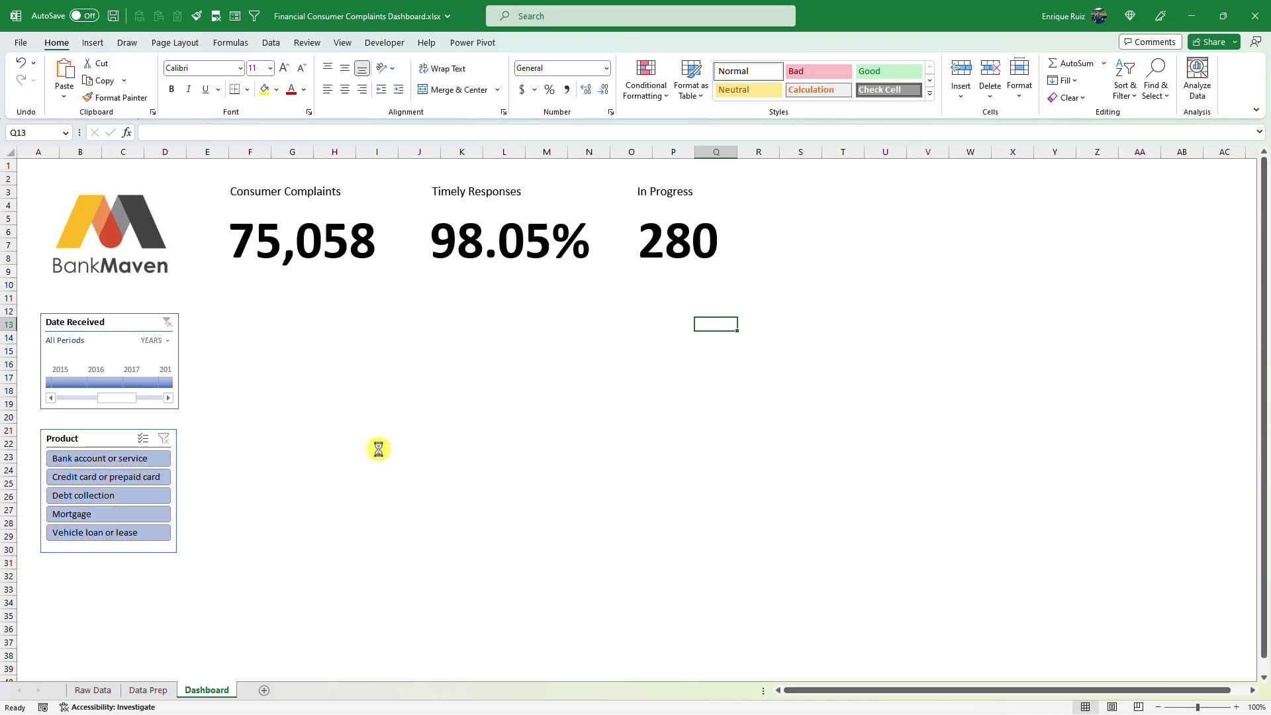
pyautogui.click(150, 689)
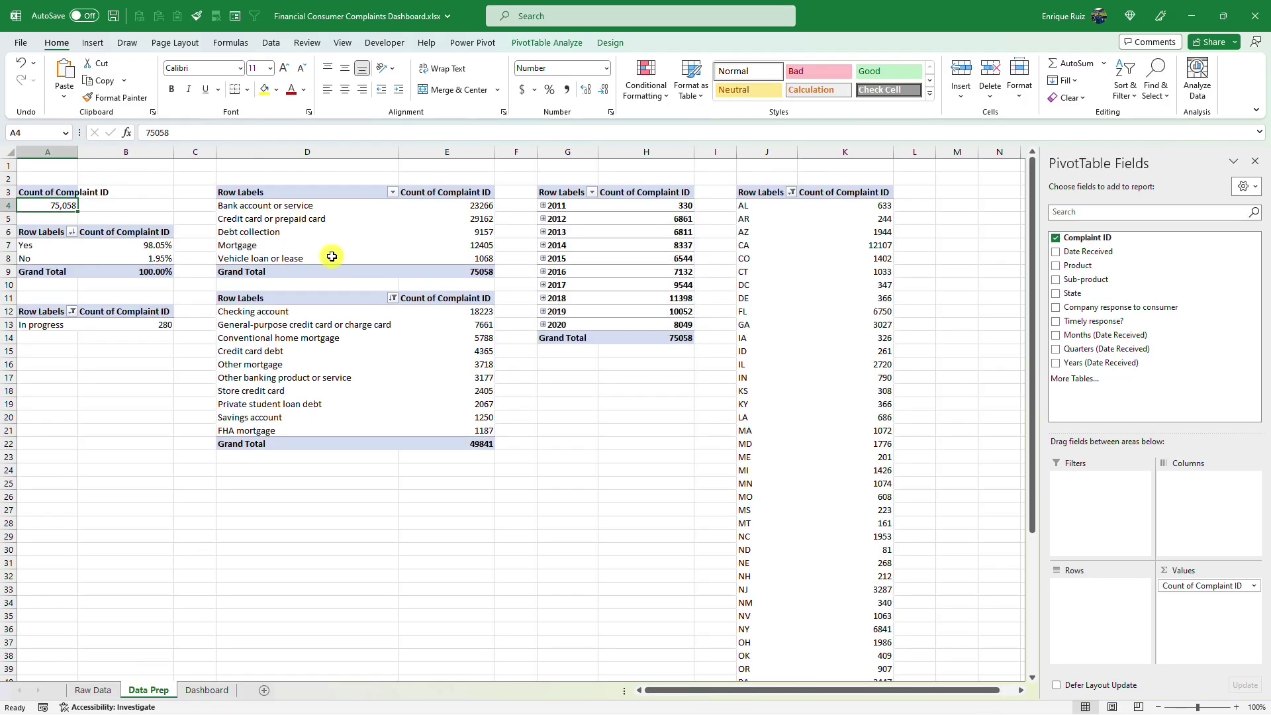
# - Insert a 2-D pie chart of the product pivot and move it onto the Dashboard under the KPIs
pyautogui.click(331, 218)
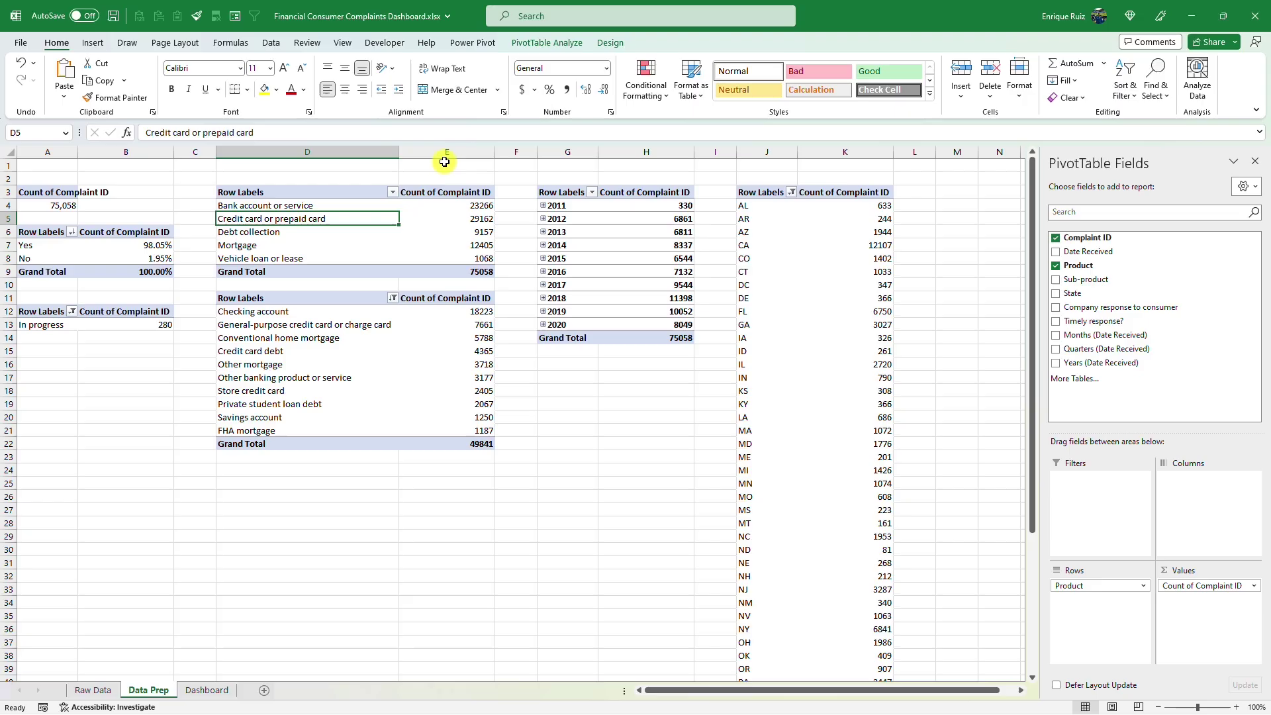
pyautogui.click(560, 44)
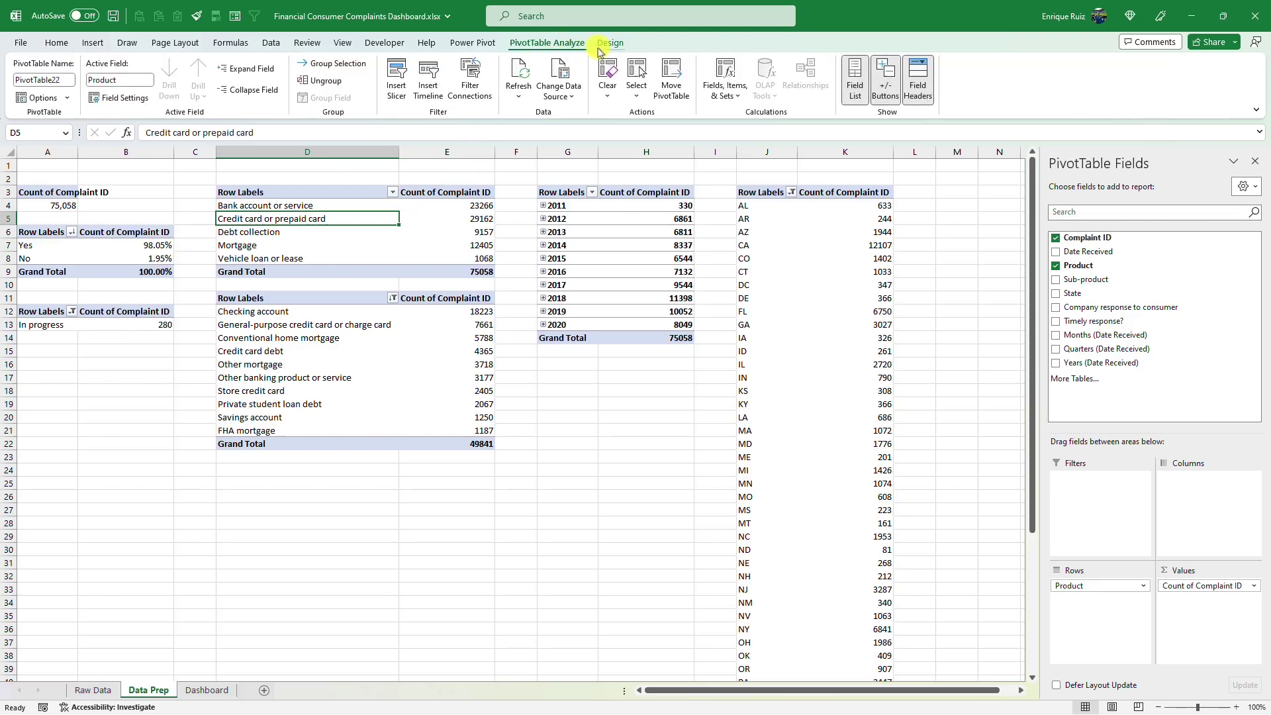
pyautogui.click(58, 45)
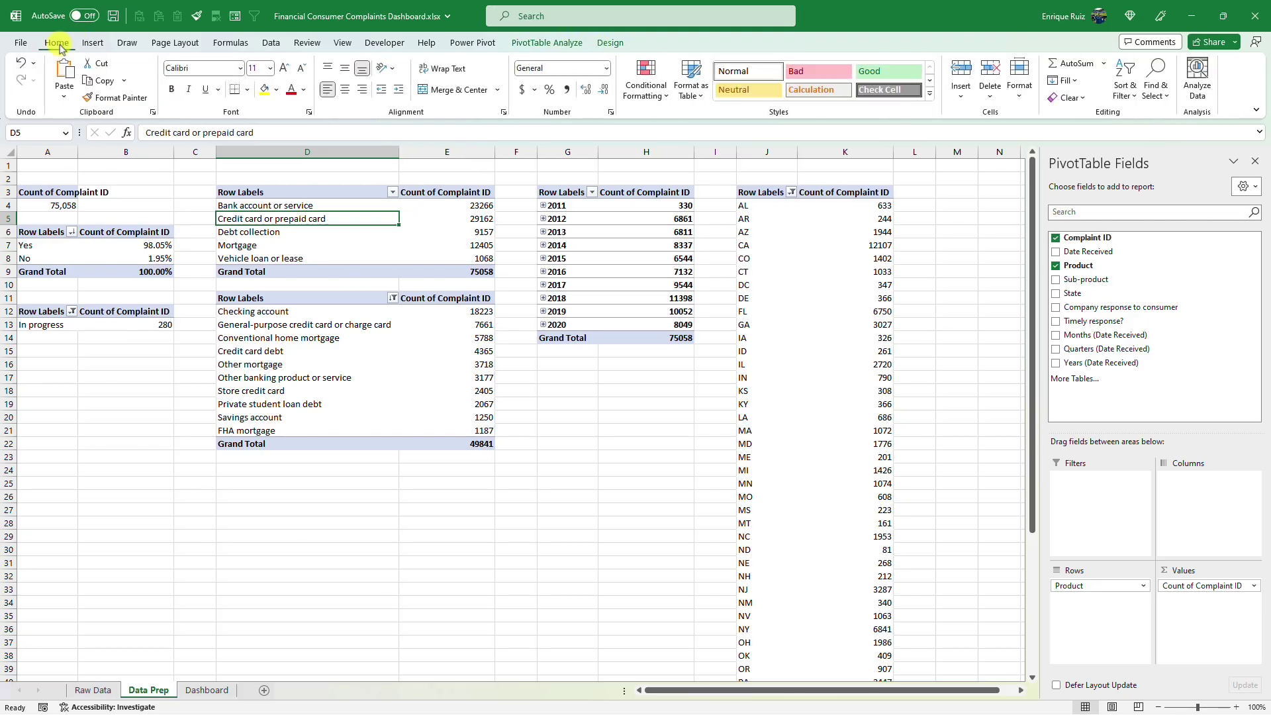
pyautogui.click(80, 44)
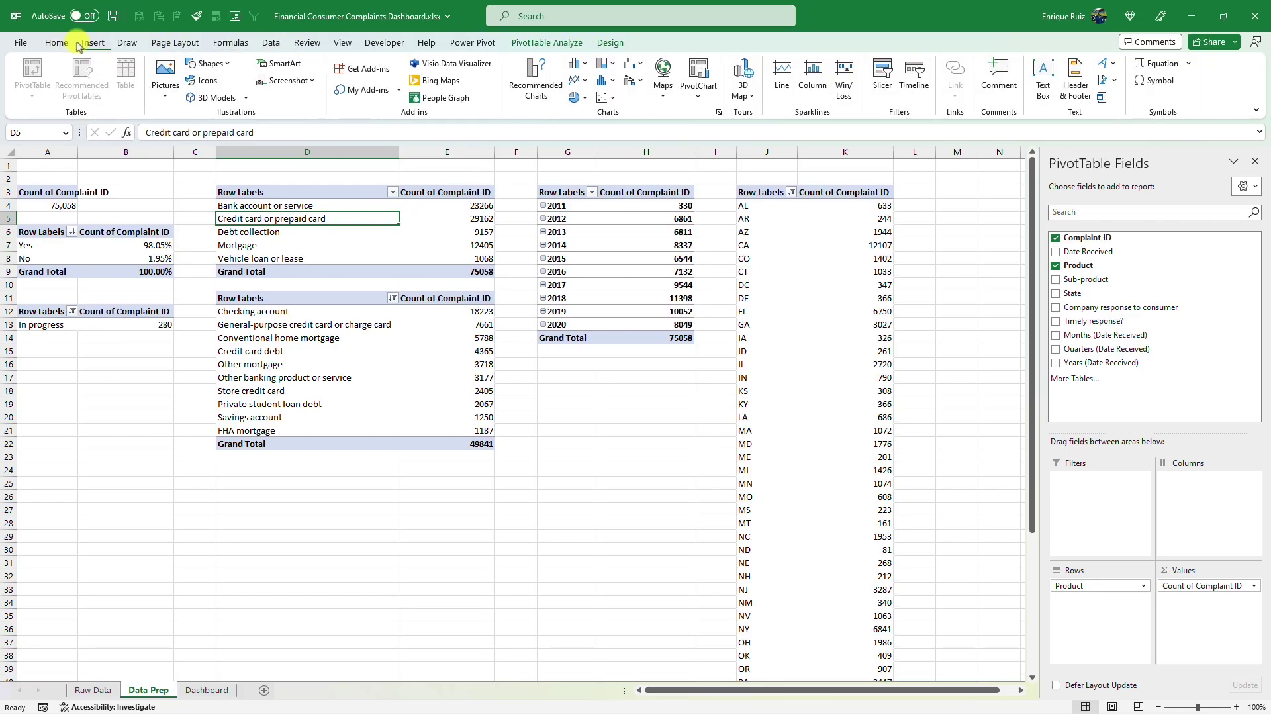
pyautogui.click(575, 97)
pyautogui.click(584, 141)
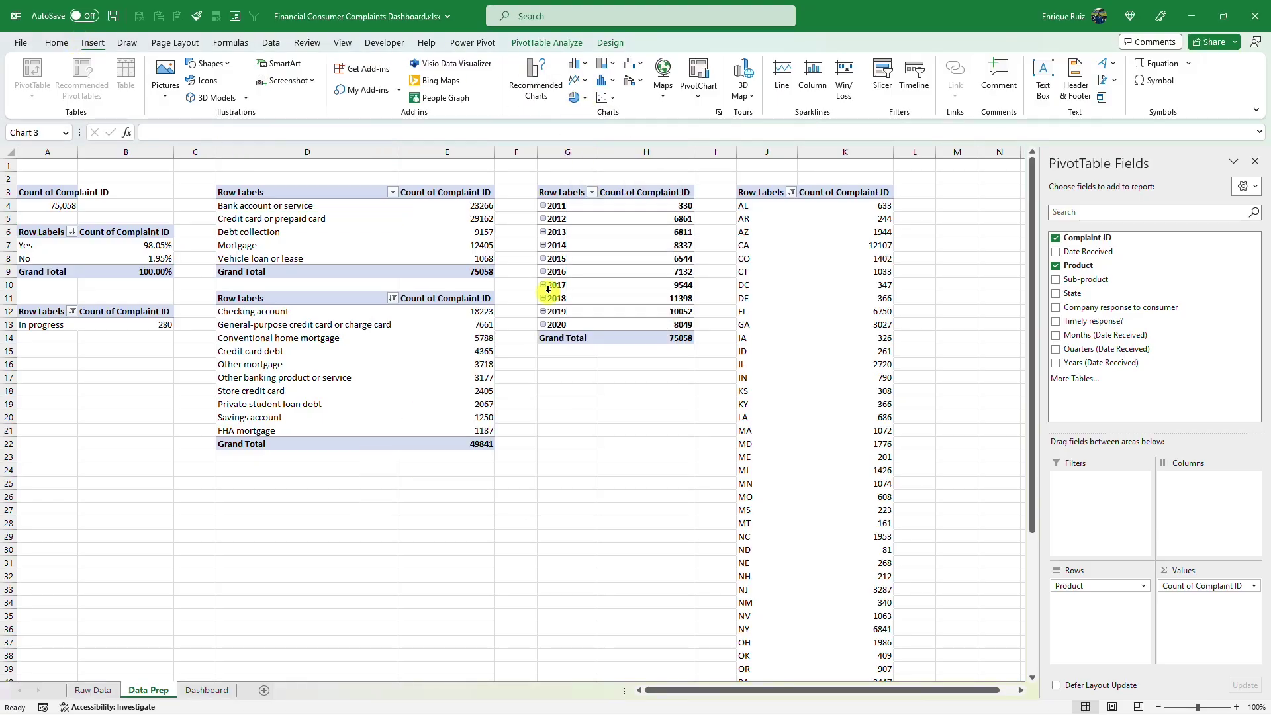
pyautogui.hotkey('ctrl', 'z')
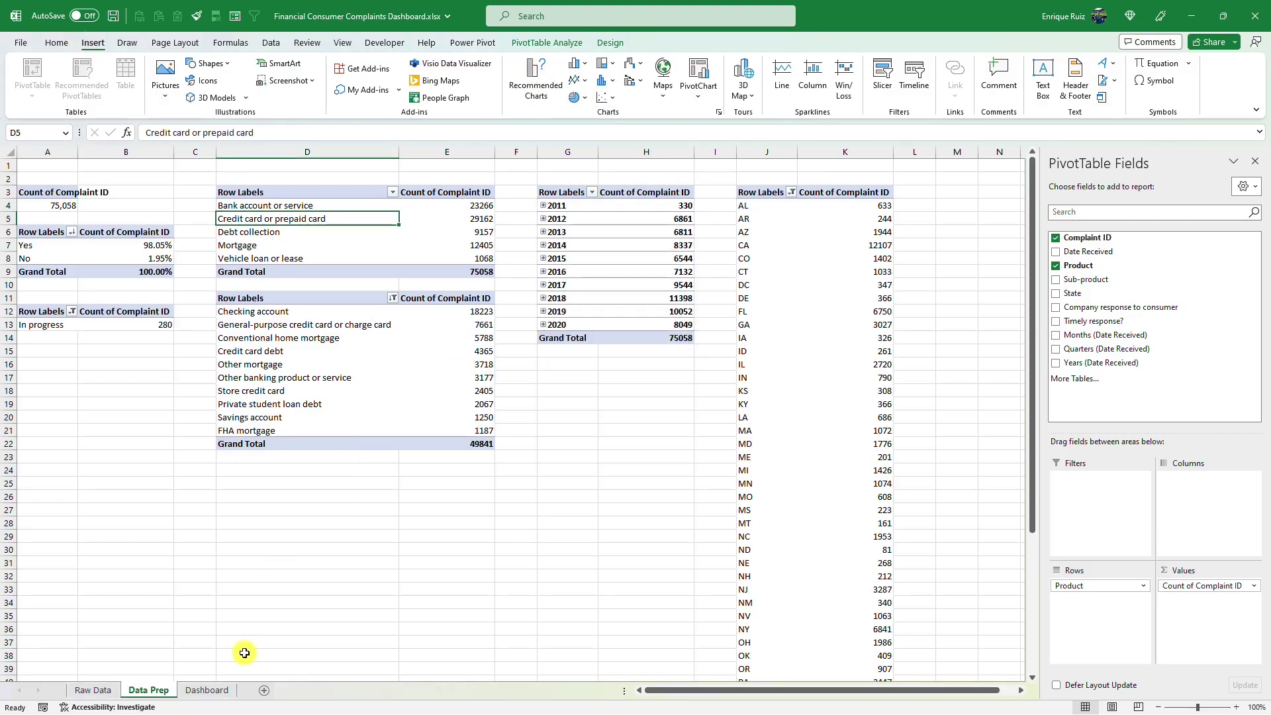
pyautogui.click(206, 690)
pyautogui.hotkey('ctrl', 'v')
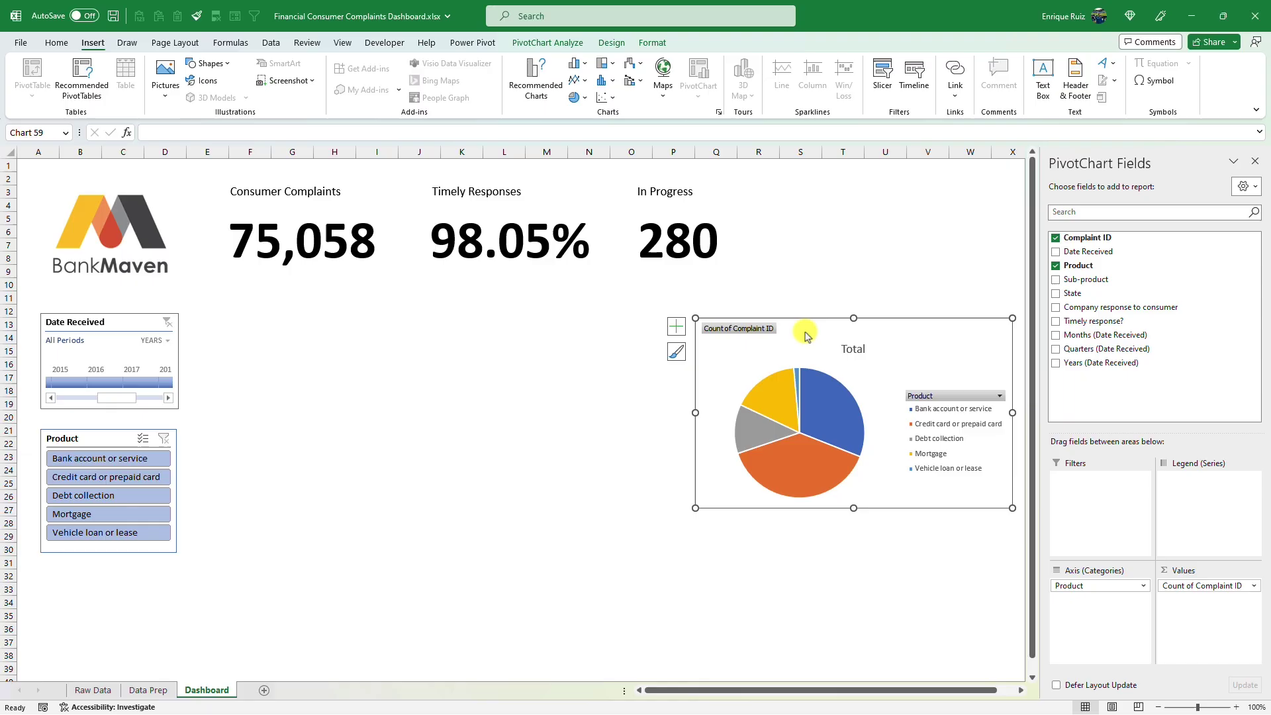
pyautogui.moveTo(808, 332); pyautogui.dragTo(322, 301)
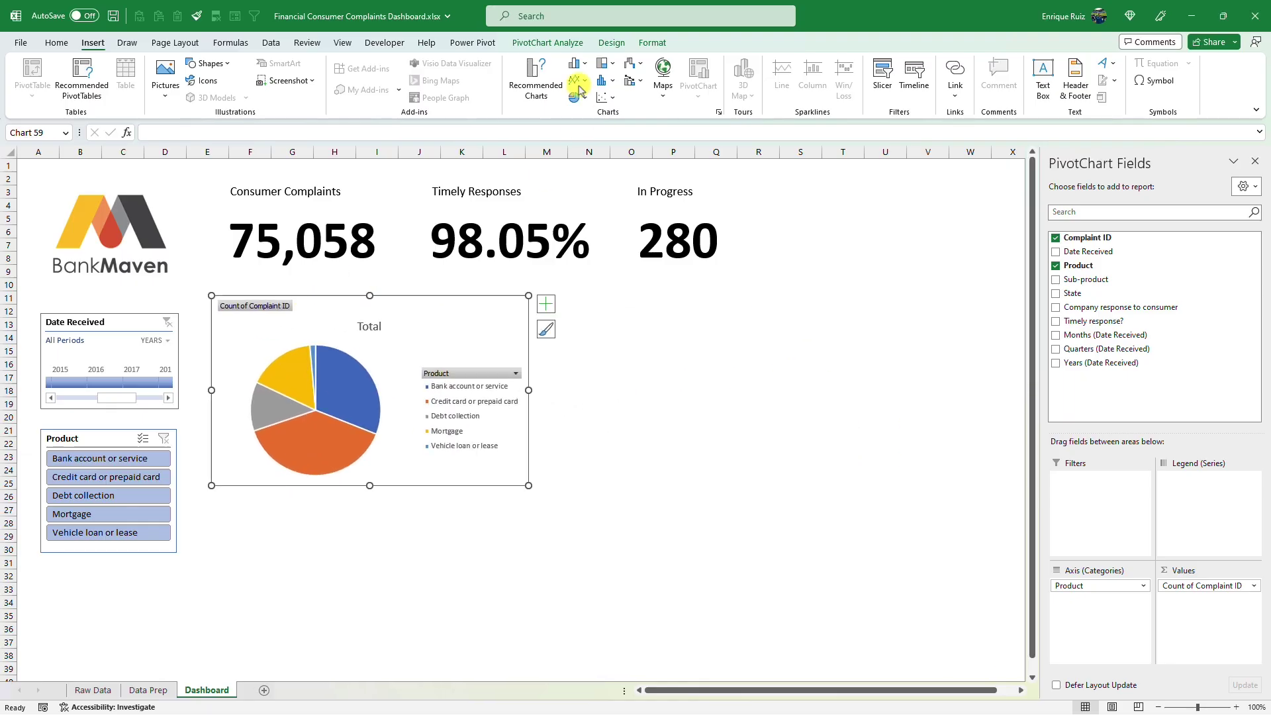
# - Hide the pie chart's field buttons and retitle it 'Complaints by Product'
pyautogui.click(553, 44)
pyautogui.click(750, 74)
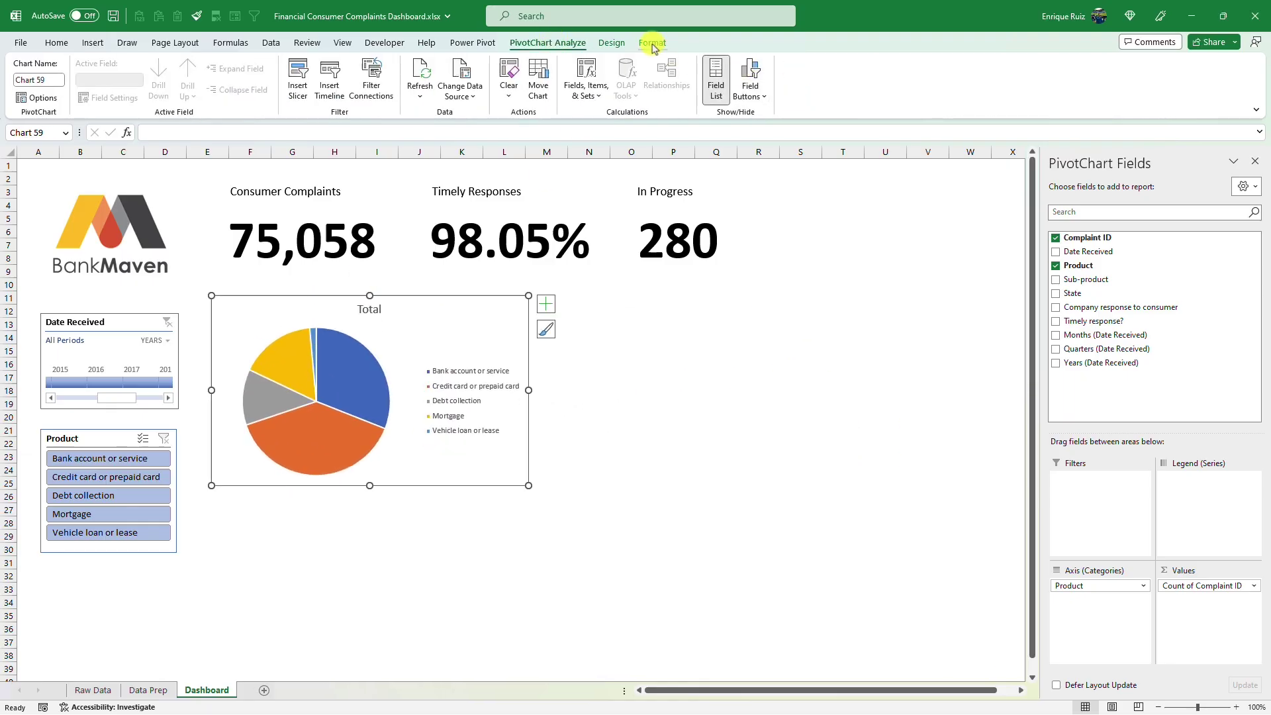
pyautogui.click(653, 44)
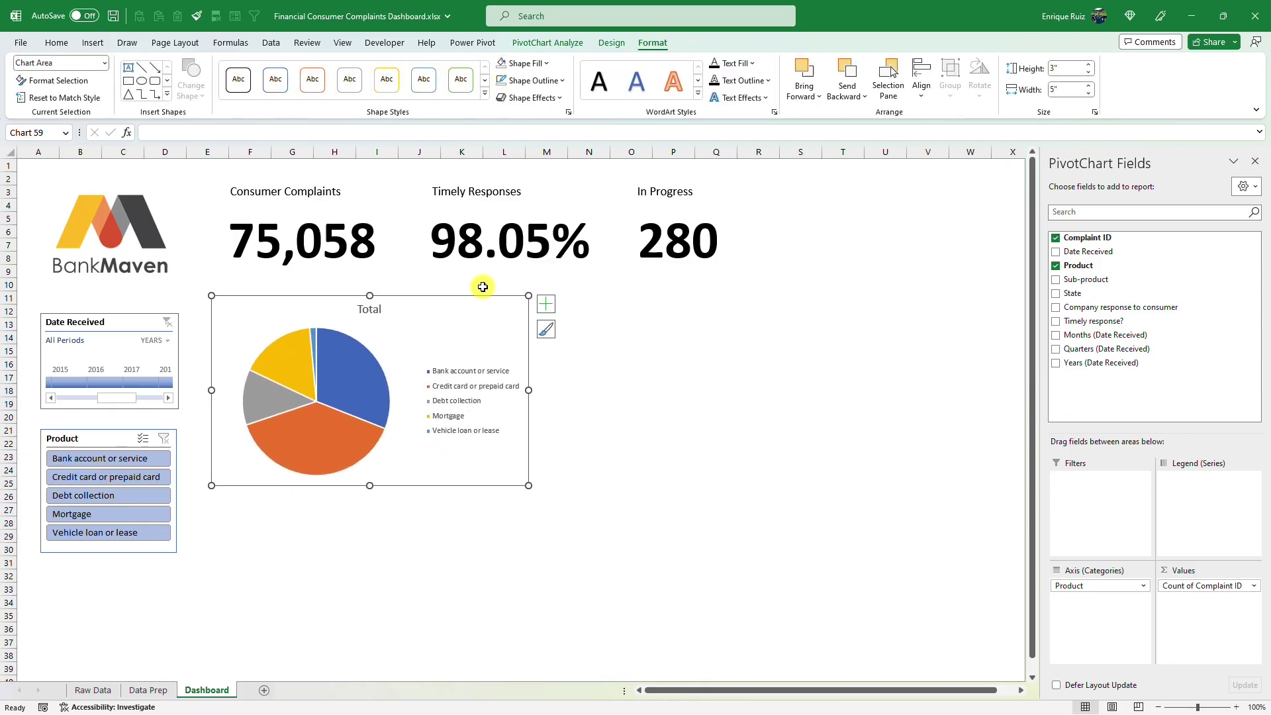
pyautogui.doubleClick(374, 305)
pyautogui.write('Co')
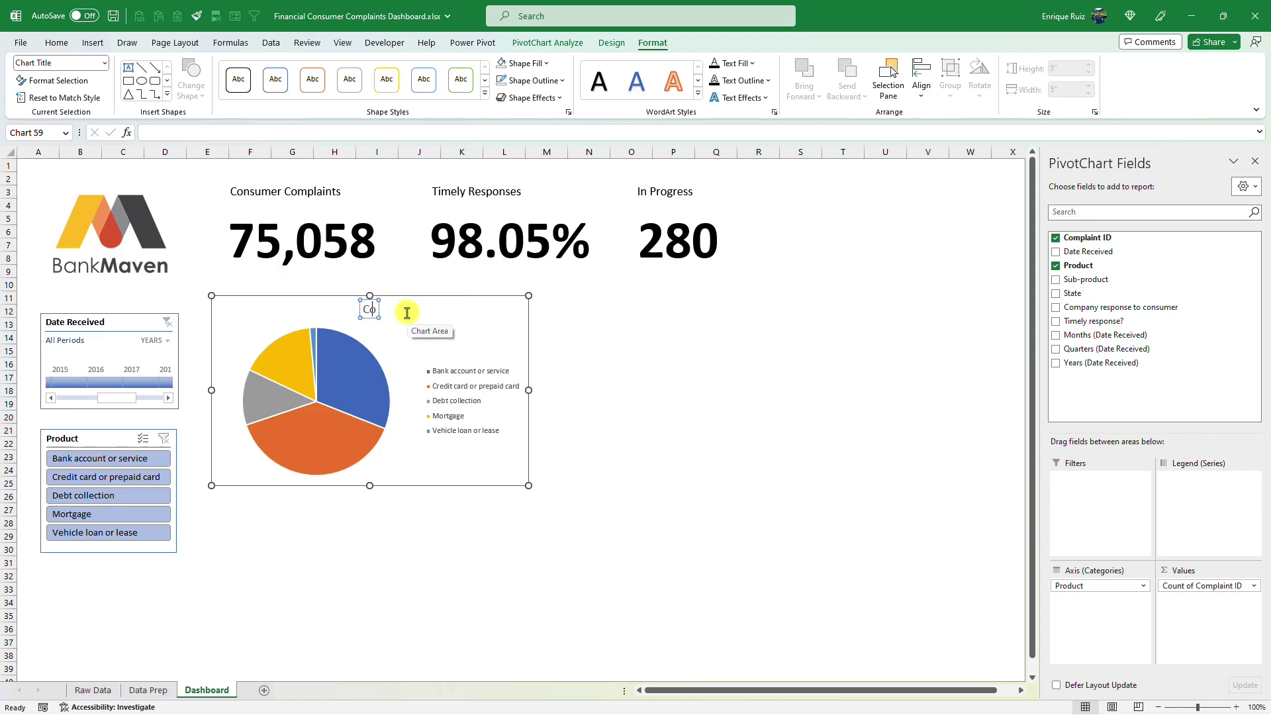
pyautogui.write('mplaints b')
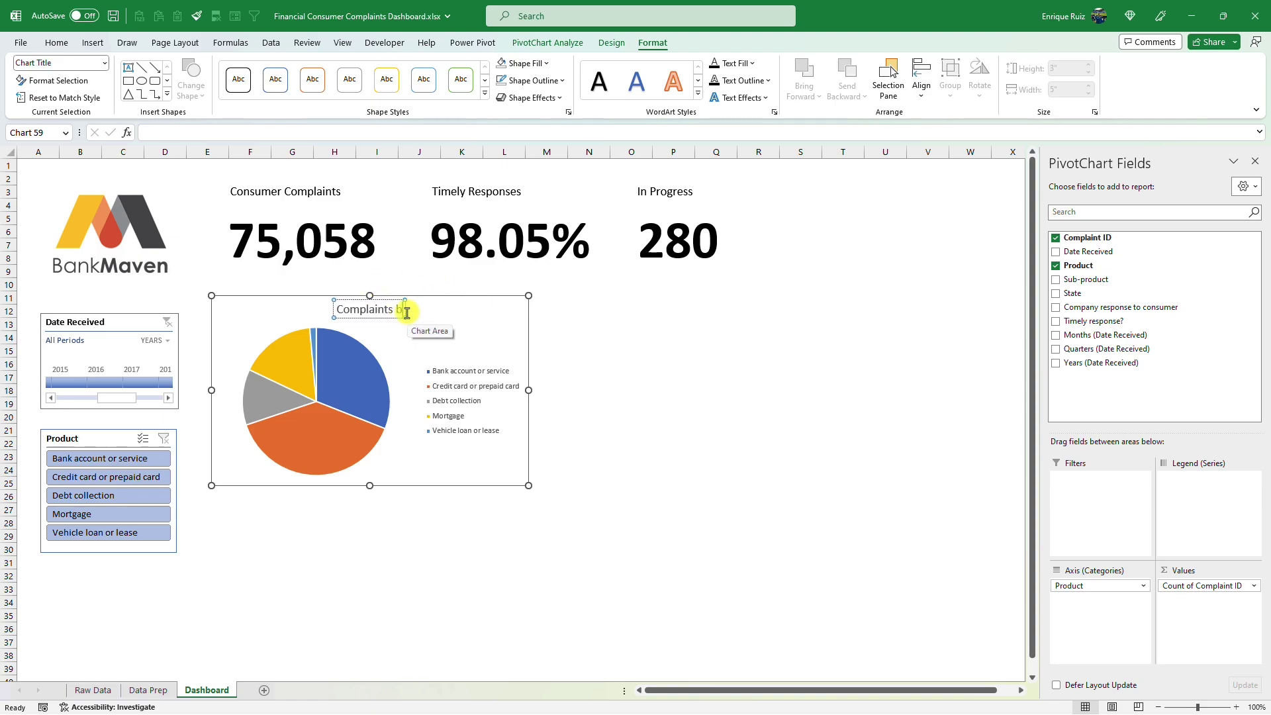
pyautogui.write('y Product')
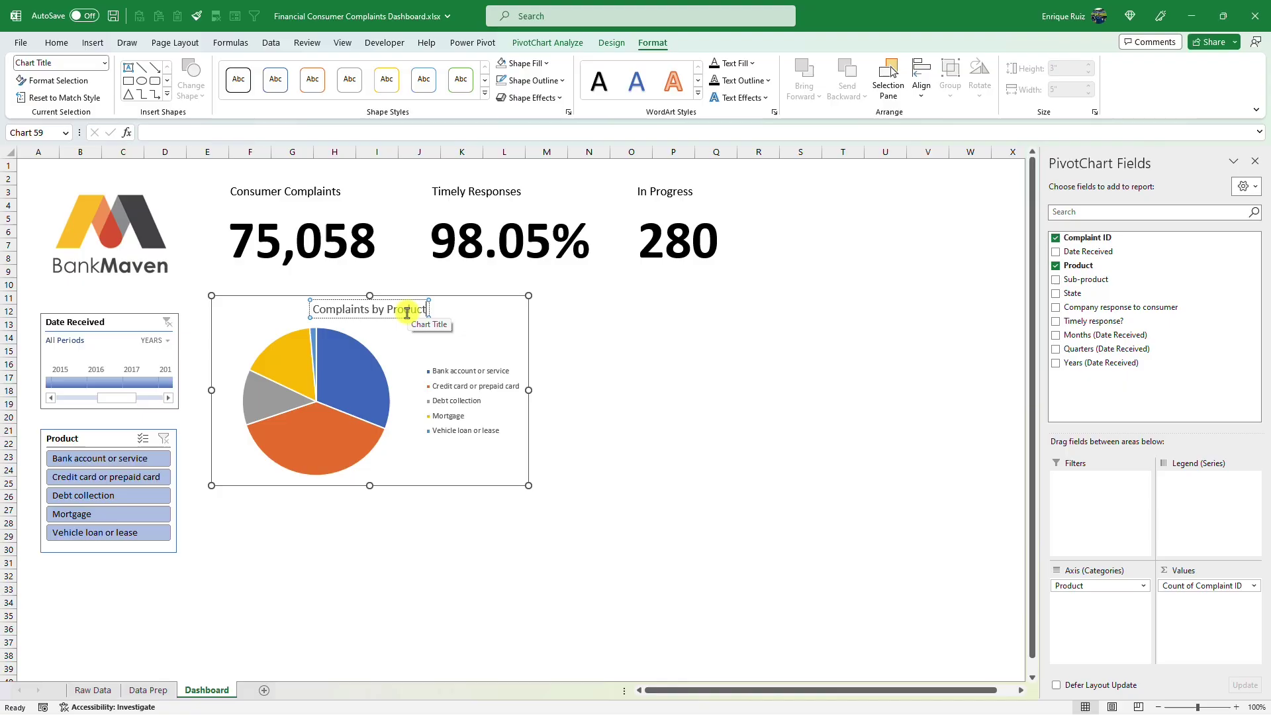
pyautogui.click(443, 488)
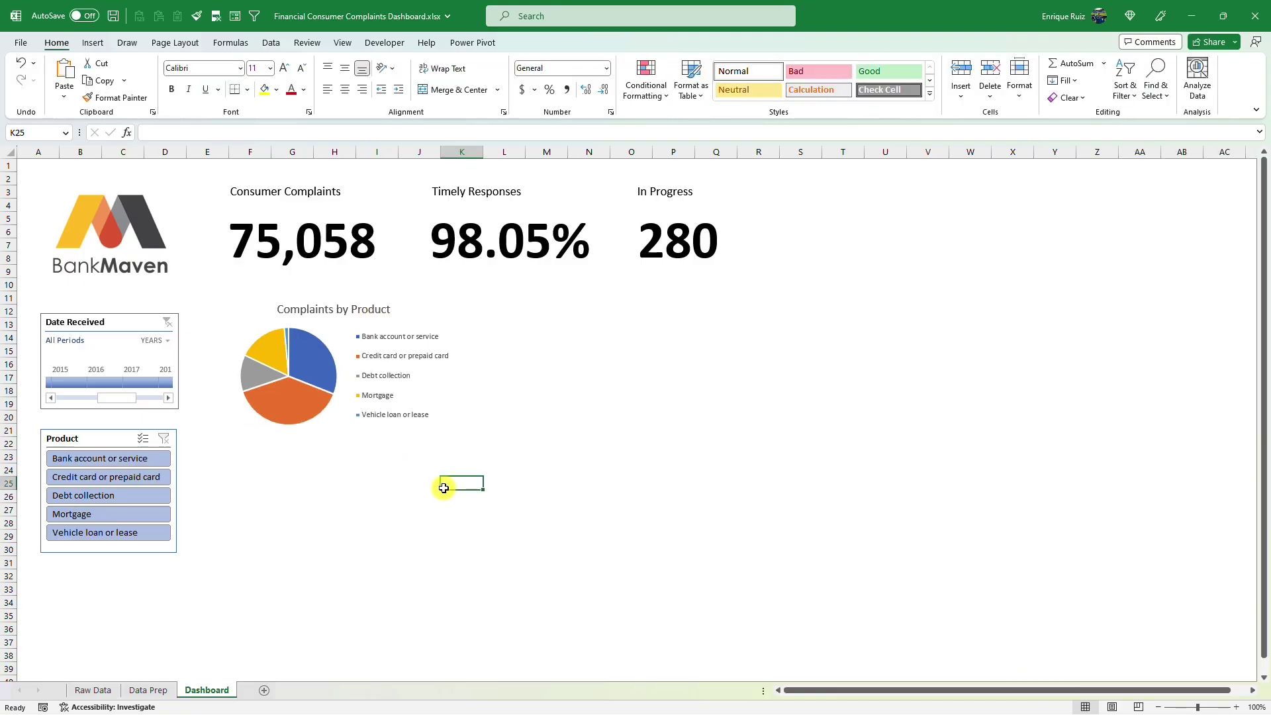
# - Insert a clustered bar chart of the sub-product pivot and paste it onto the Dashboard
pyautogui.click(158, 691)
pyautogui.click(265, 325)
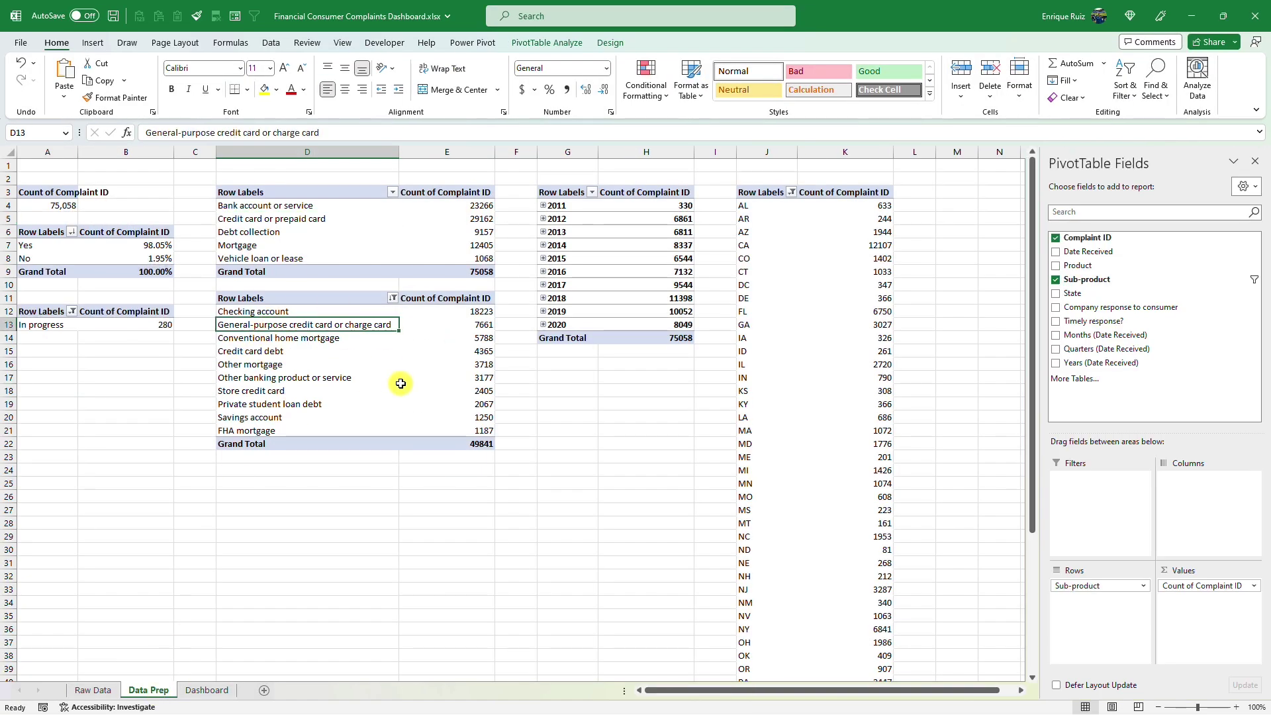
pyautogui.click(93, 44)
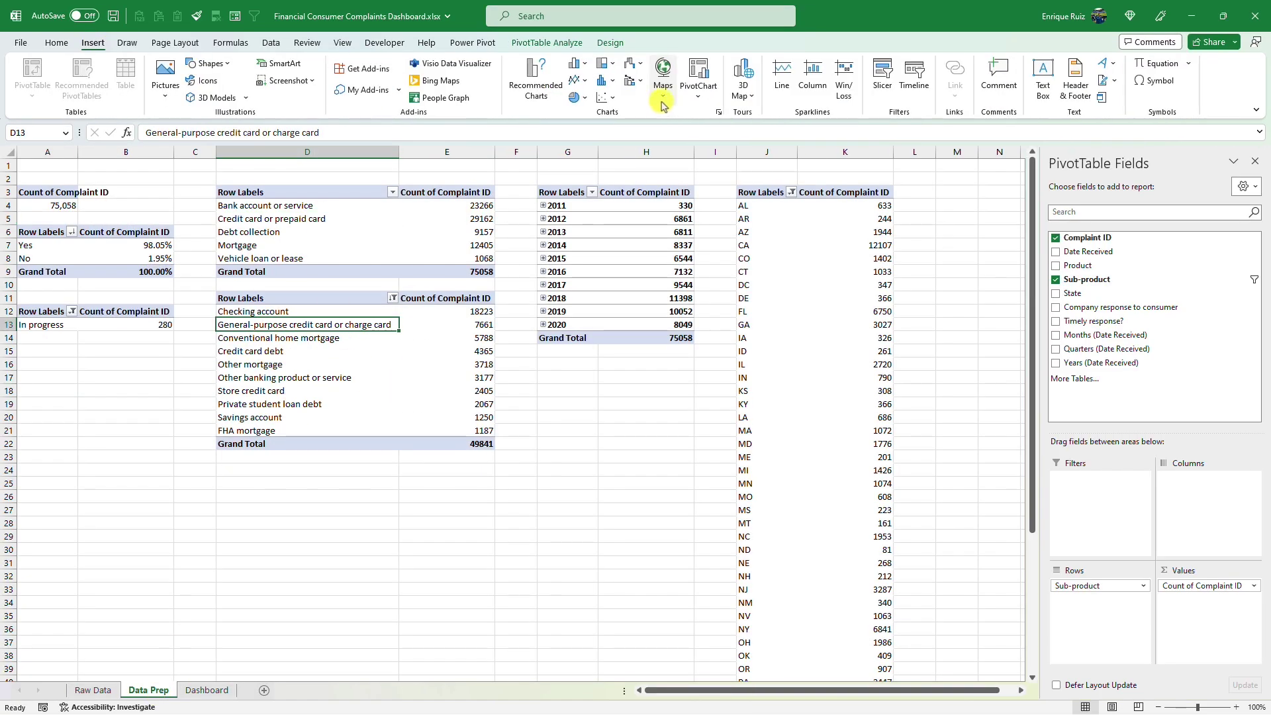
pyautogui.click(578, 63)
pyautogui.click(585, 235)
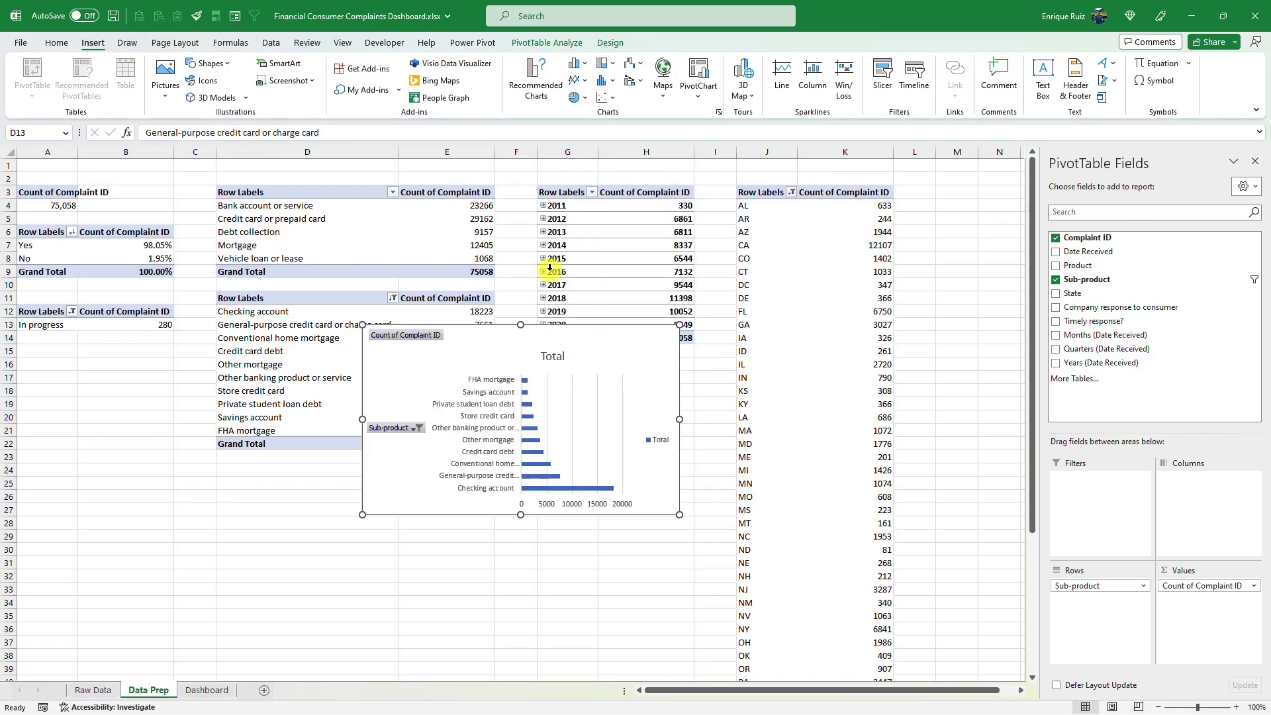
pyautogui.hotkey('ctrl', 'x')
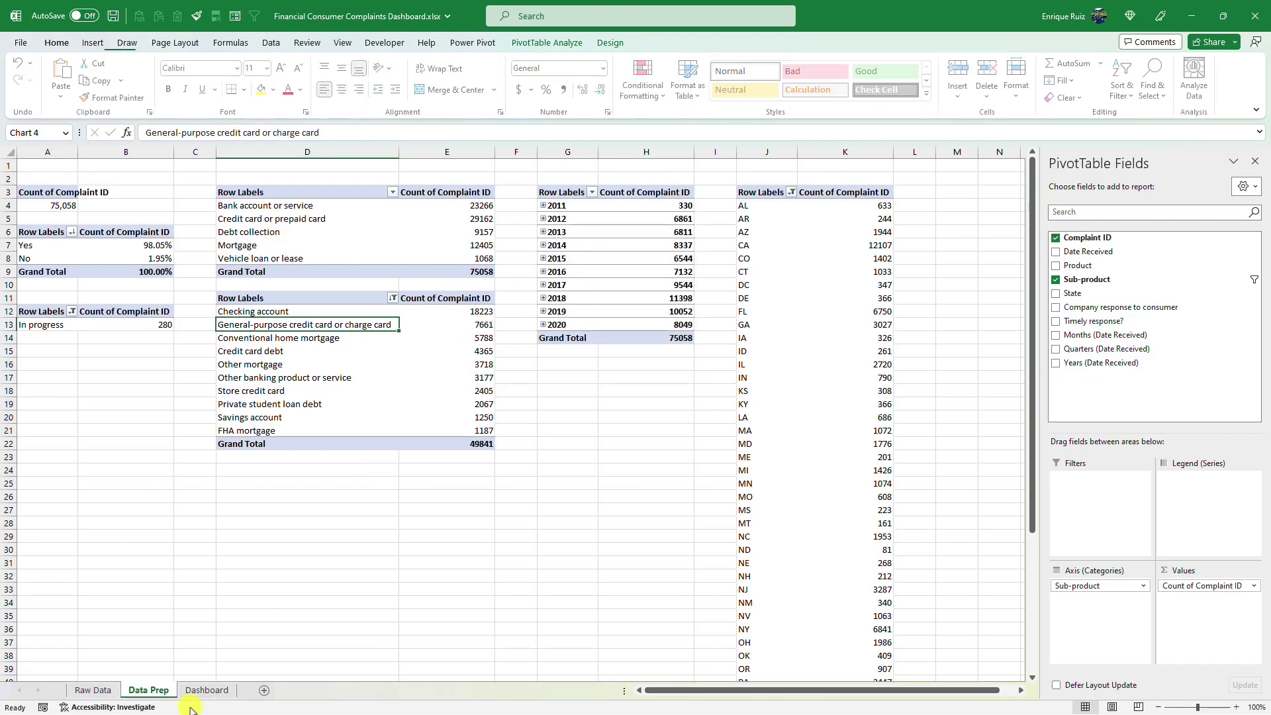
pyautogui.click(207, 689)
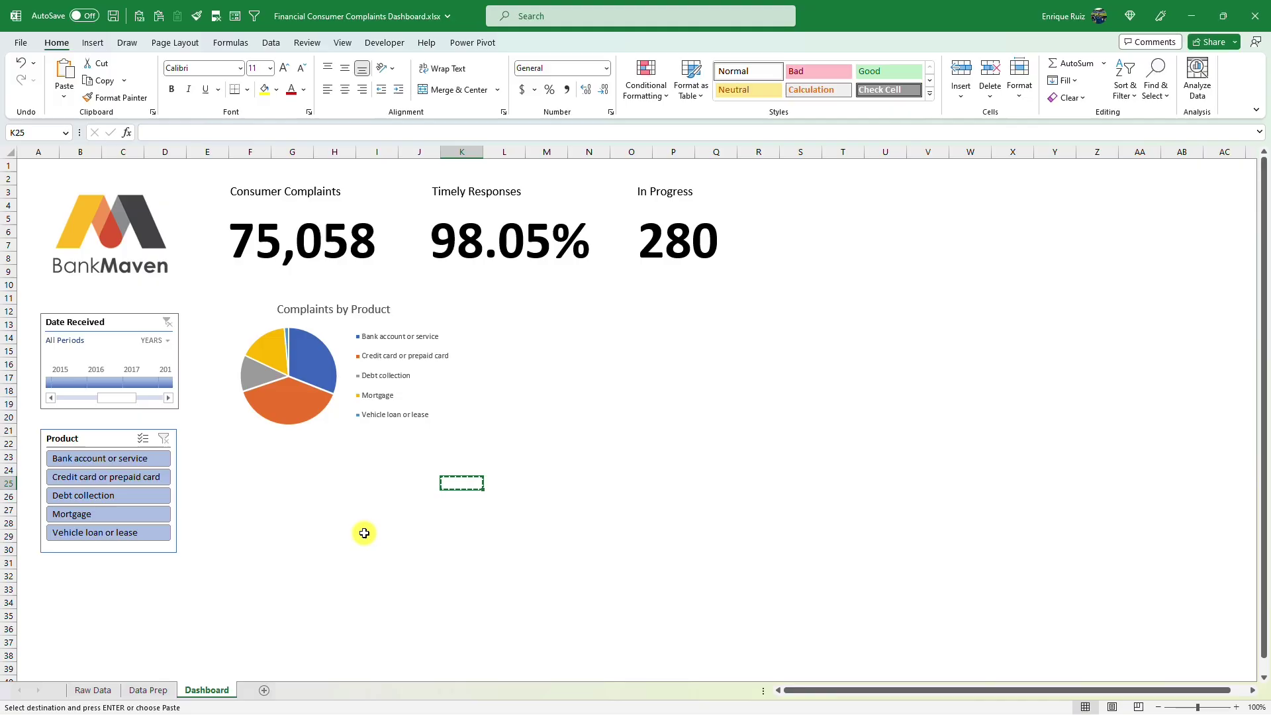
pyautogui.hotkey('ctrl', 'v')
# - Hide the bar chart's field buttons and reverse the category order so Checking account is first
pyautogui.click(578, 43)
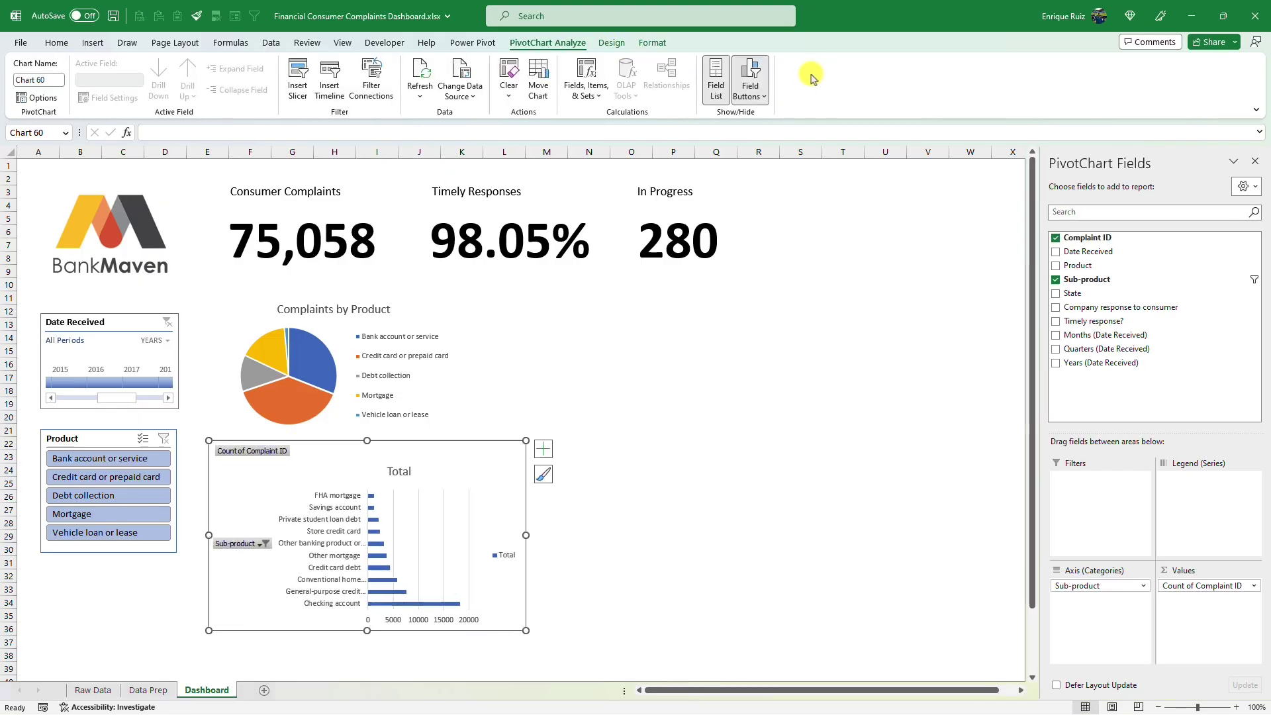
pyautogui.click(795, 74)
pyautogui.click(651, 42)
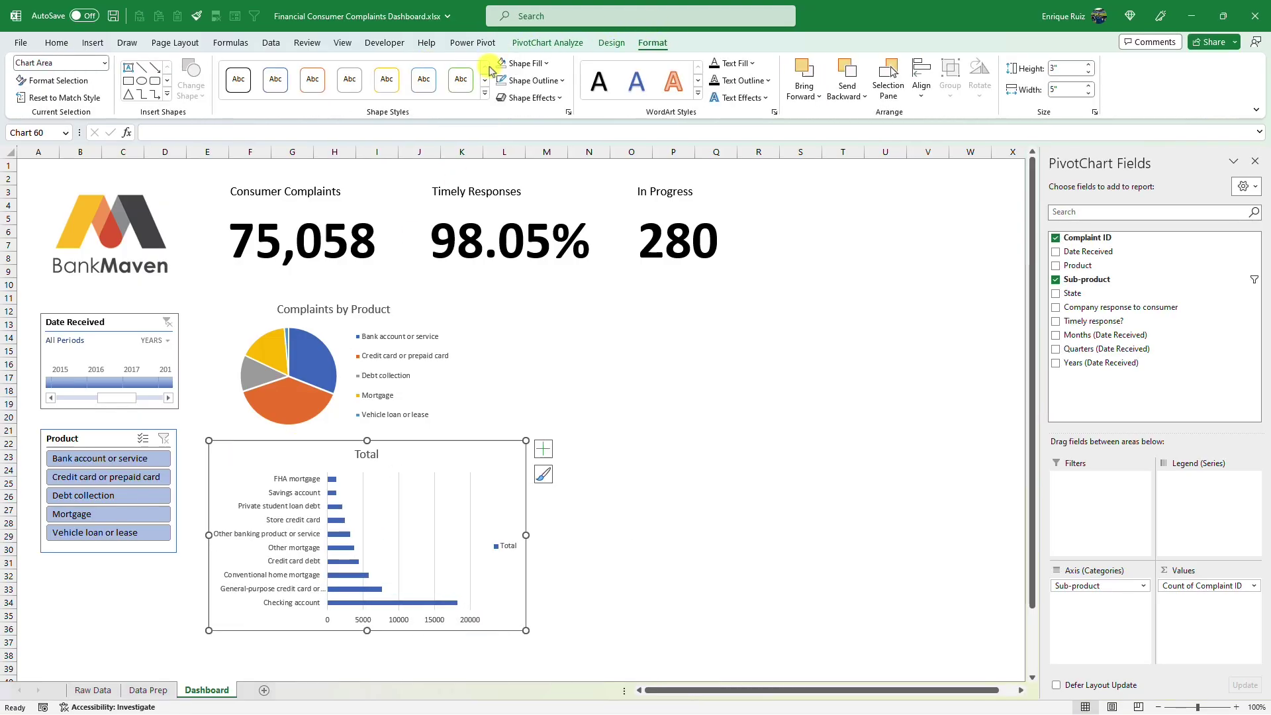
pyautogui.click(310, 506)
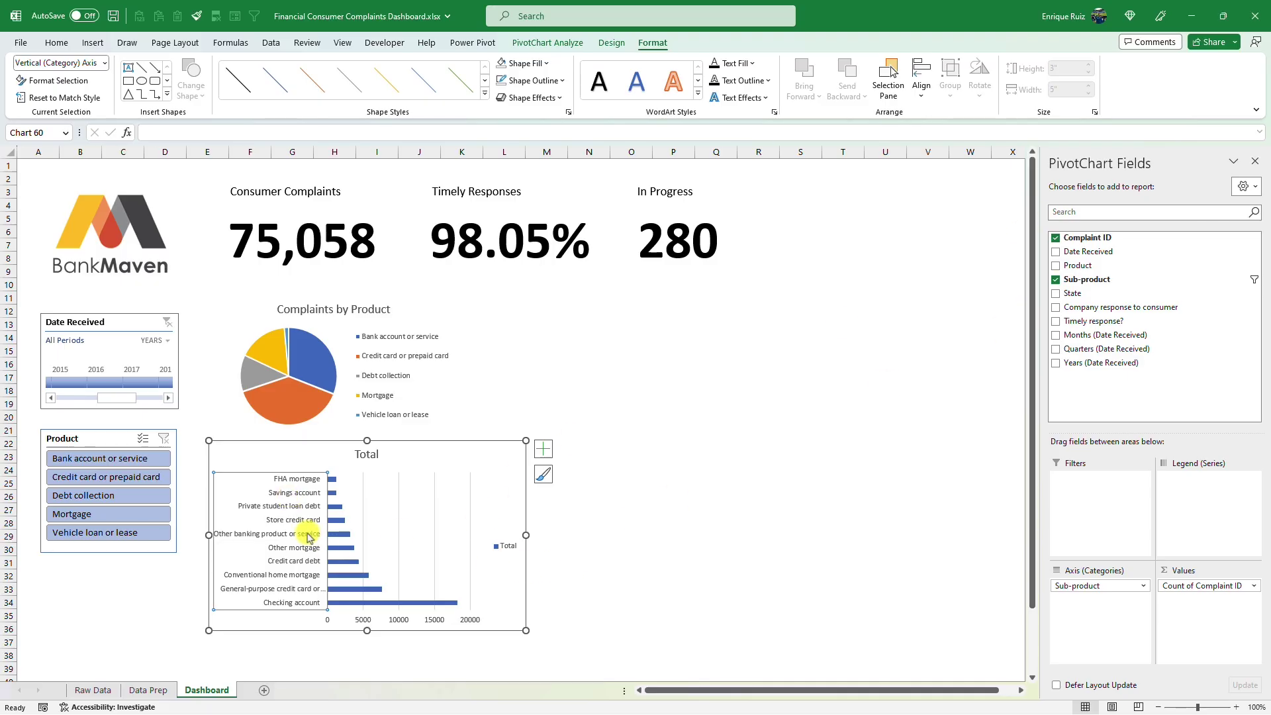
pyautogui.rightClick(308, 536)
pyautogui.click(331, 519)
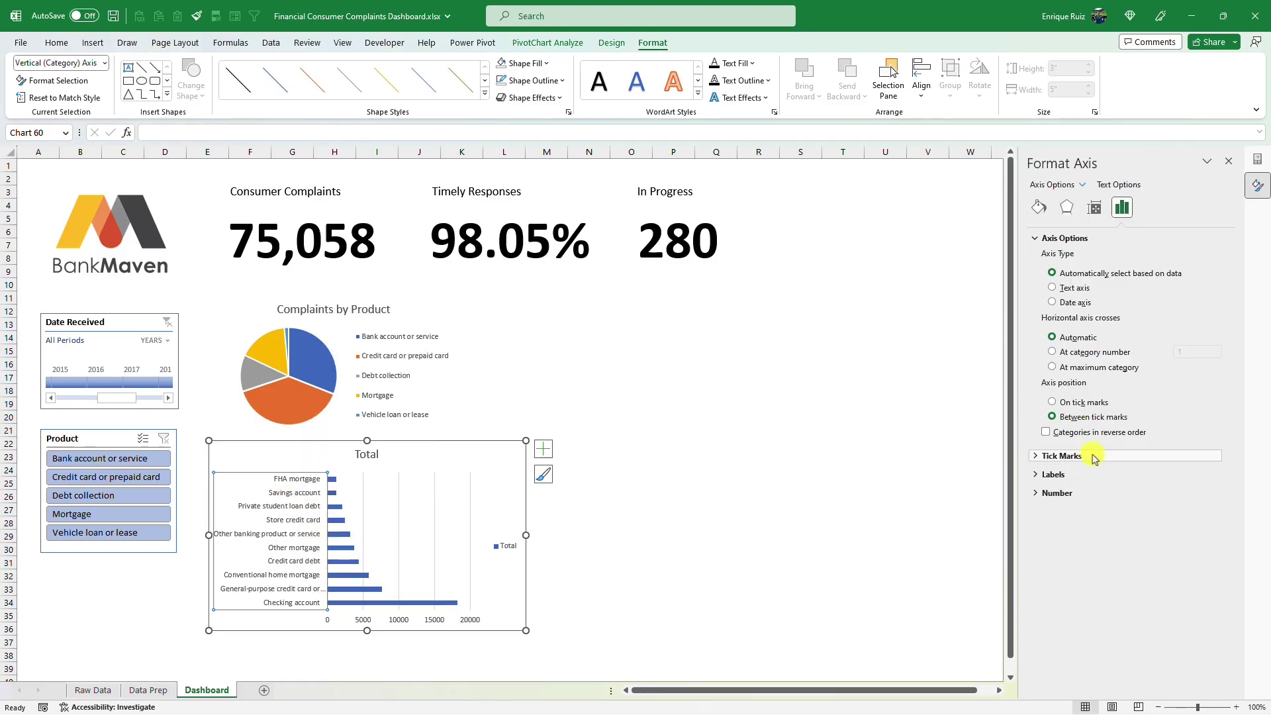
pyautogui.click(1087, 434)
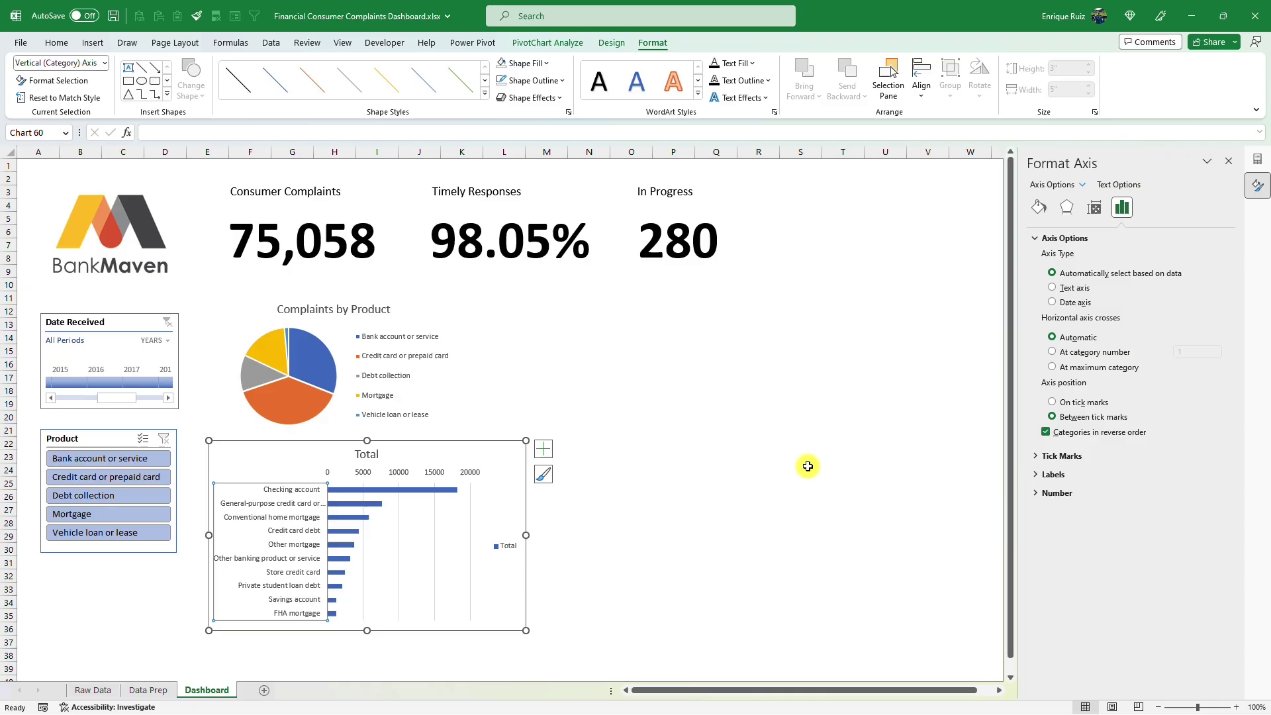
pyautogui.click(547, 546)
# - Delete the leftover Data Prep bar chart and place a clustered column chart of yearly complaints beside the pie
pyautogui.click(137, 691)
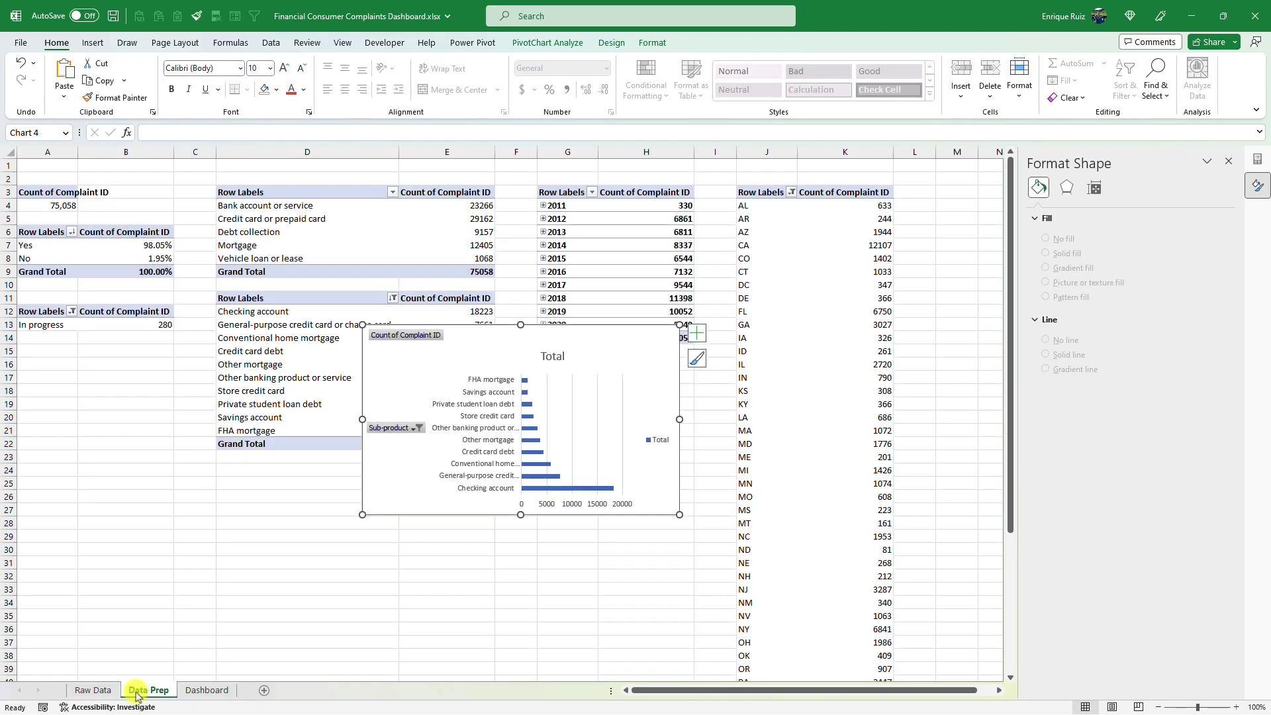
pyautogui.press('Delete')
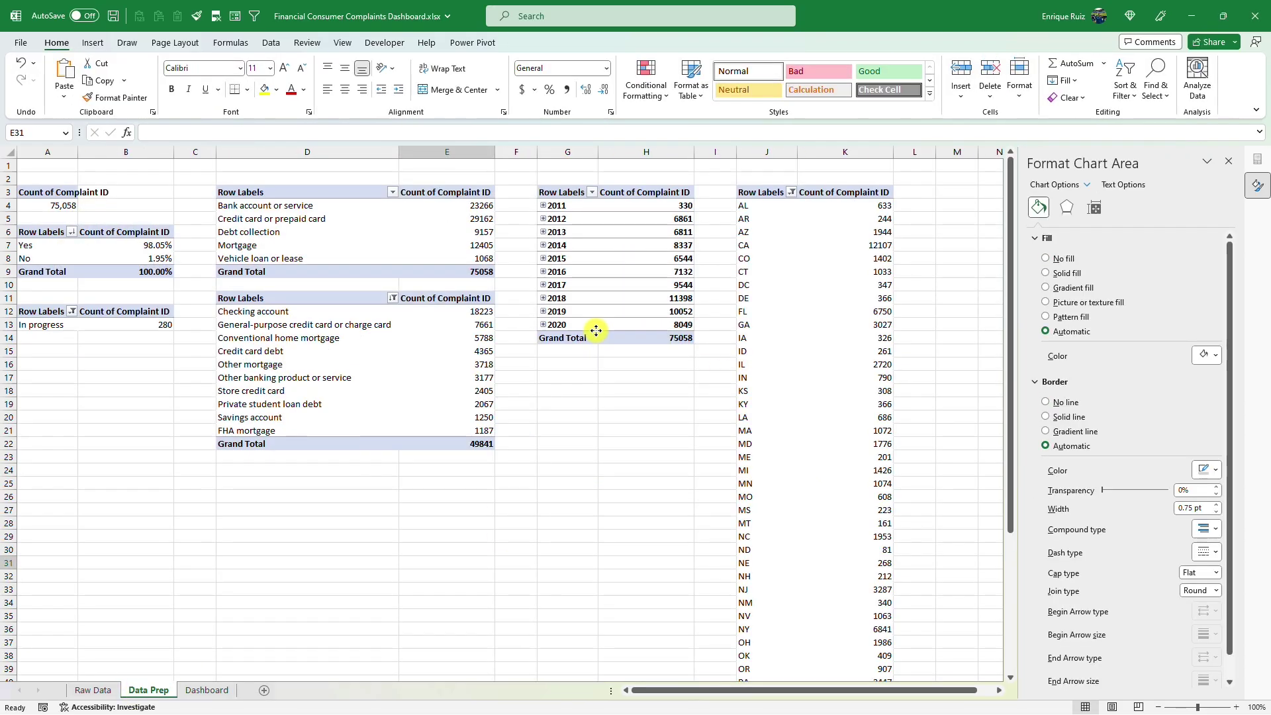
pyautogui.click(589, 207)
pyautogui.click(93, 42)
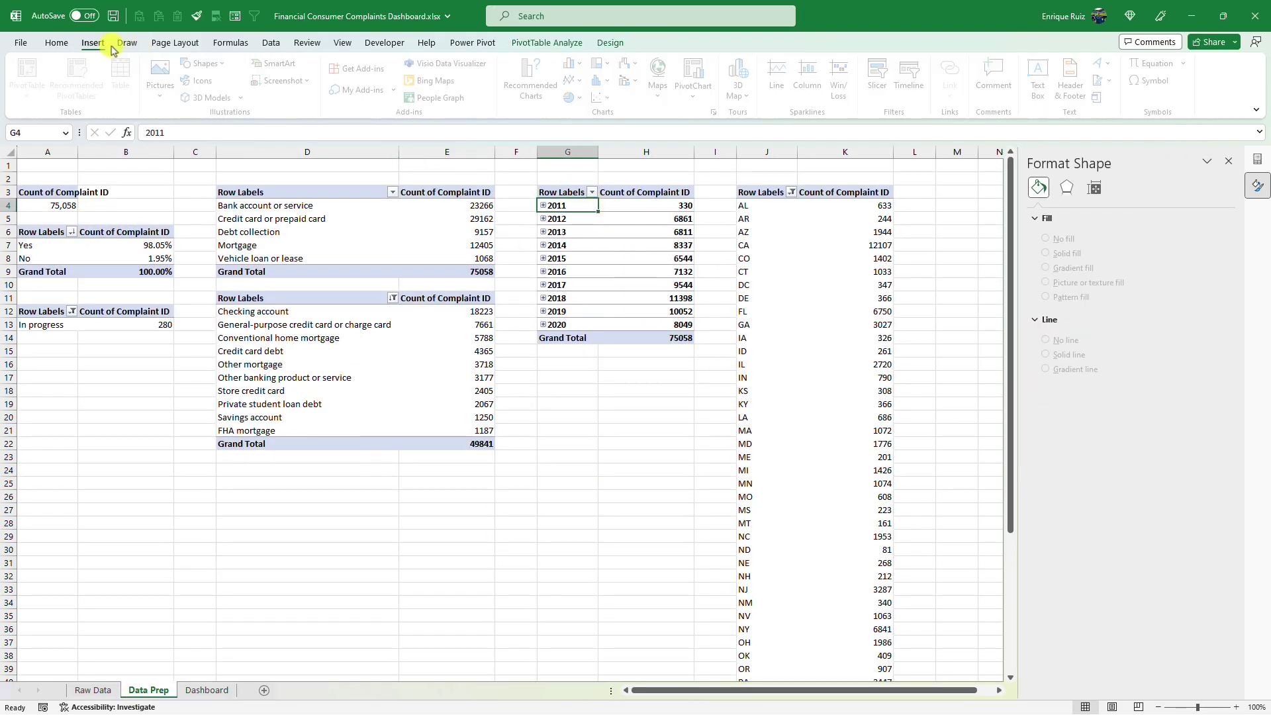
pyautogui.click(578, 64)
pyautogui.click(586, 109)
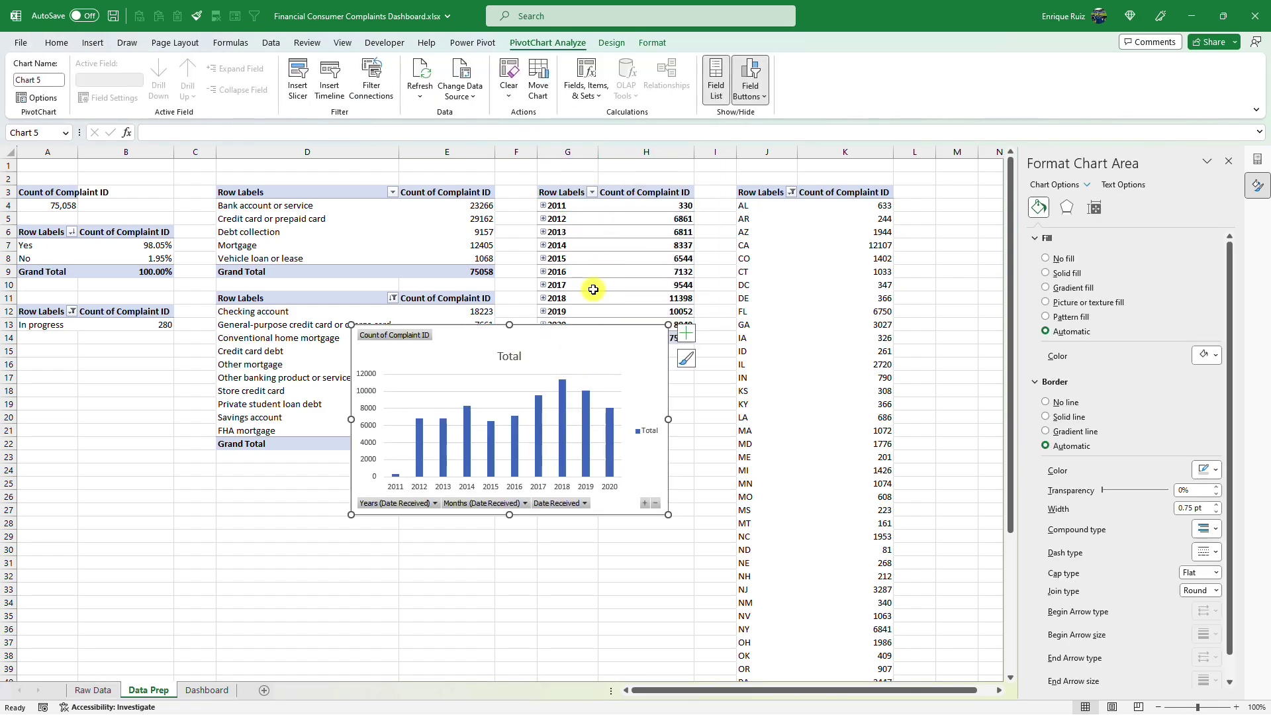
pyautogui.hotkey('ctrl', 'x')
pyautogui.click(207, 690)
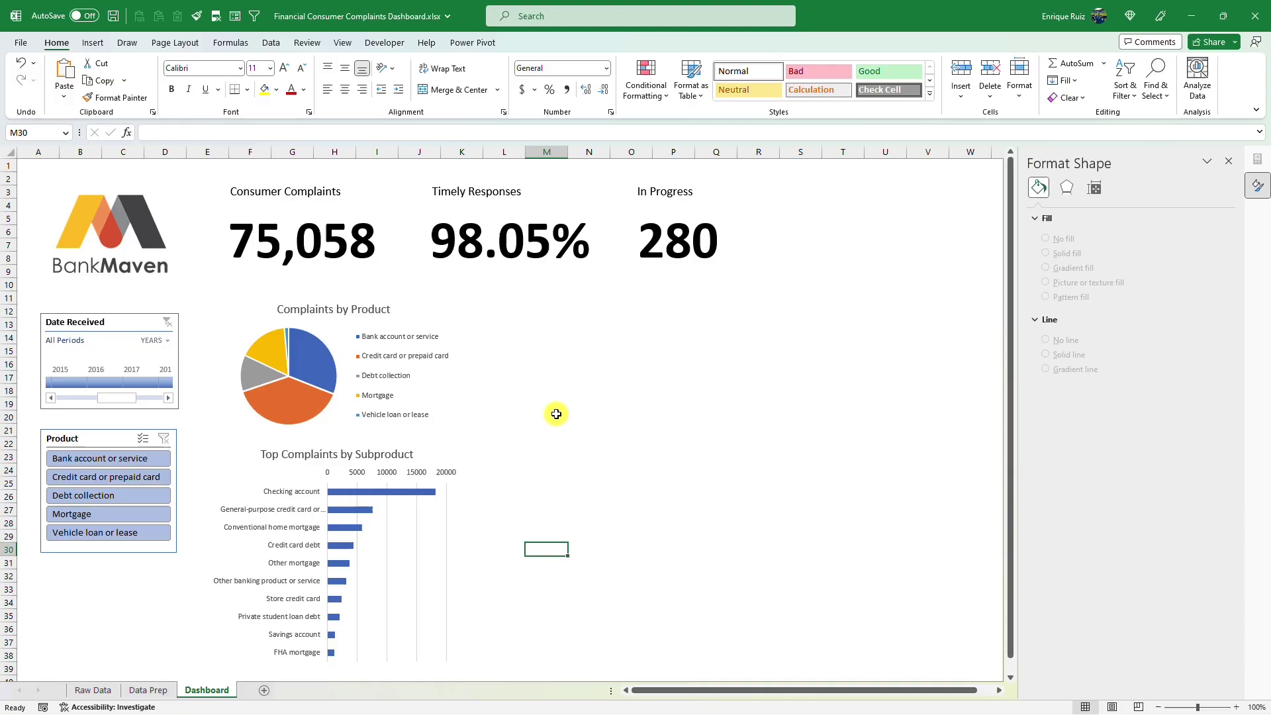
pyautogui.hotkey('ctrl', 'v')
pyautogui.moveTo(618, 539); pyautogui.dragTo(585, 319)
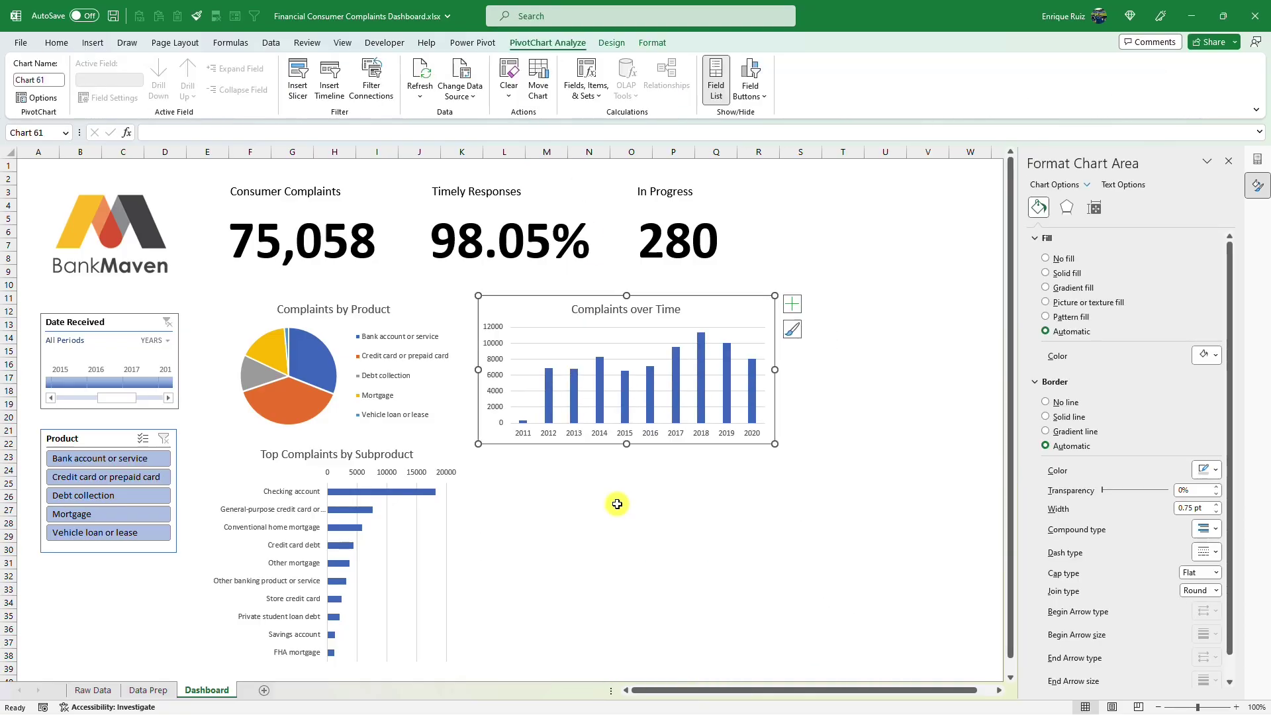
pyautogui.click(154, 691)
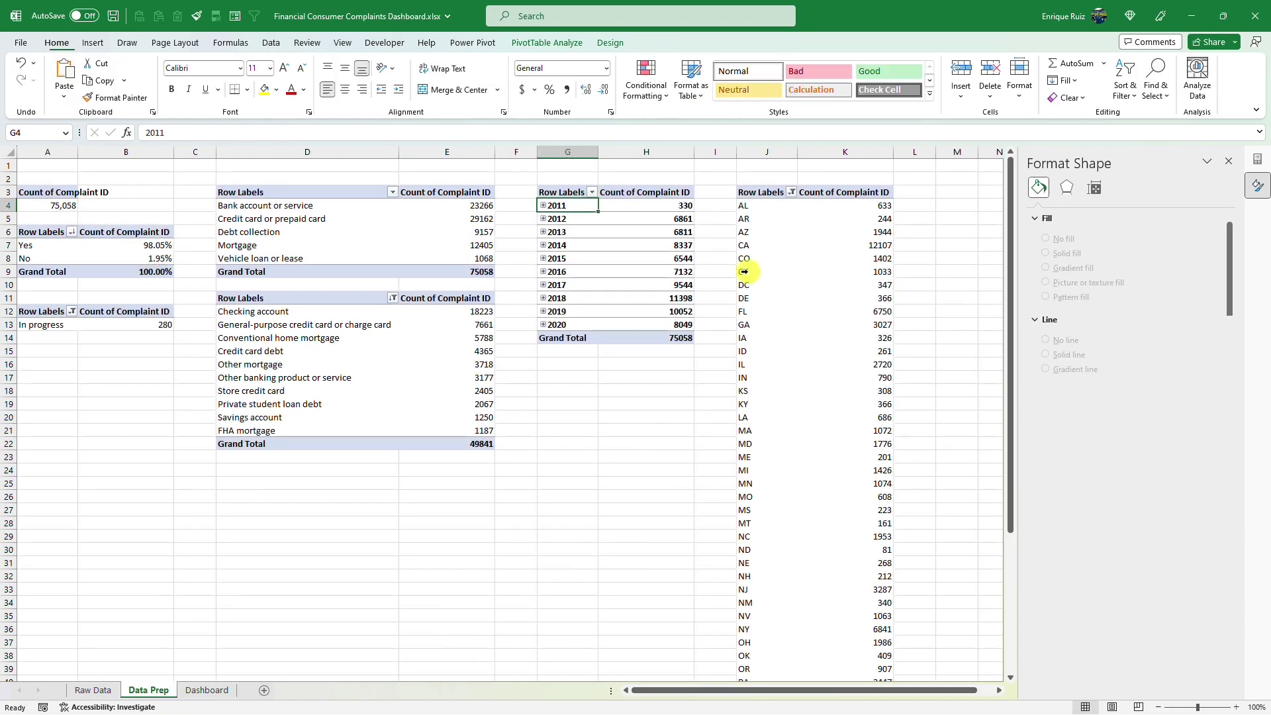
# - Try inserting a filled map from the state pivot, dismissing the pivot data warning
pyautogui.click(753, 260)
pyautogui.click(769, 258)
pyautogui.click(93, 42)
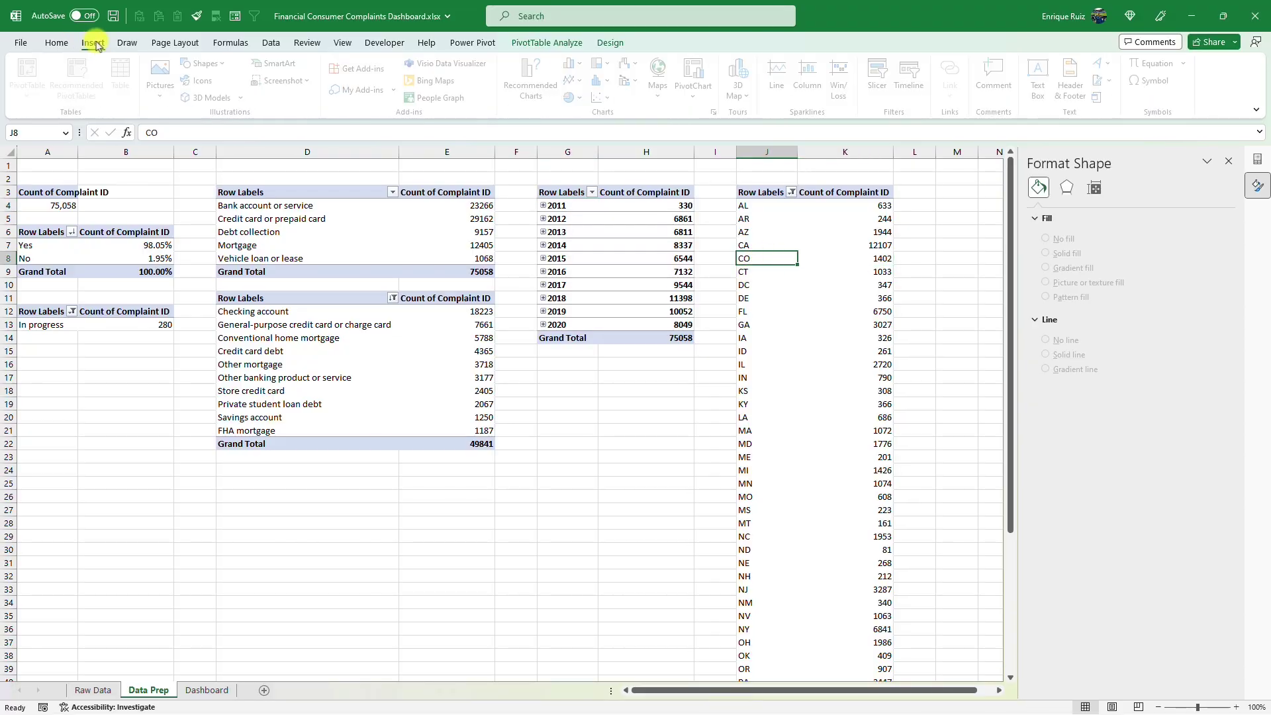
pyautogui.click(664, 84)
pyautogui.click(667, 173)
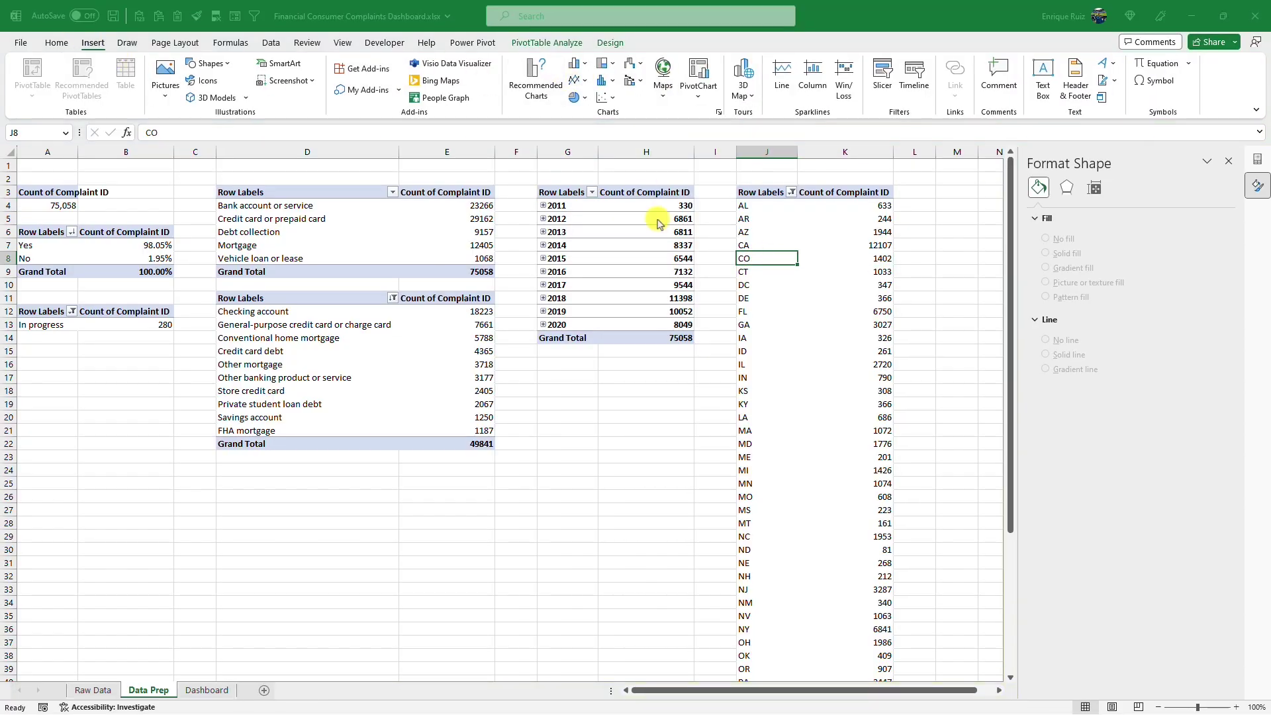
pyautogui.click(721, 412)
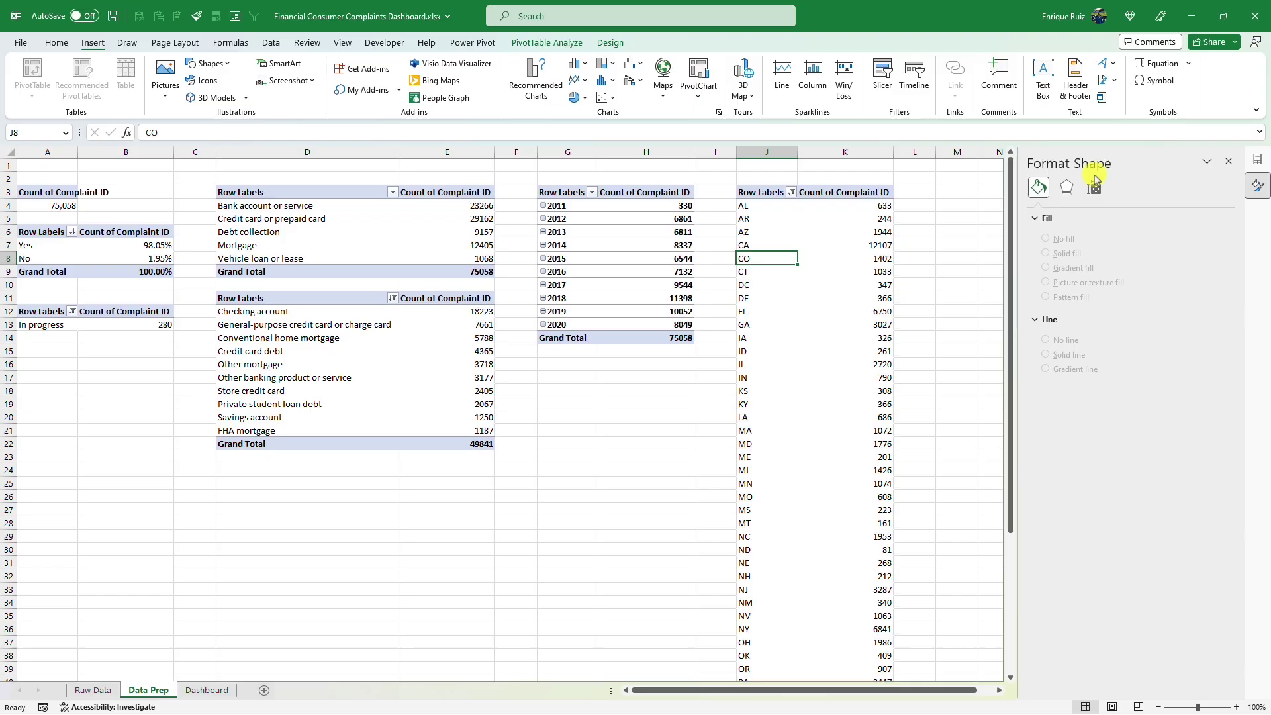
pyautogui.click(1227, 163)
# - Insert an empty filled map on the Dashboard and move it below Complaints over Time
pyautogui.click(206, 689)
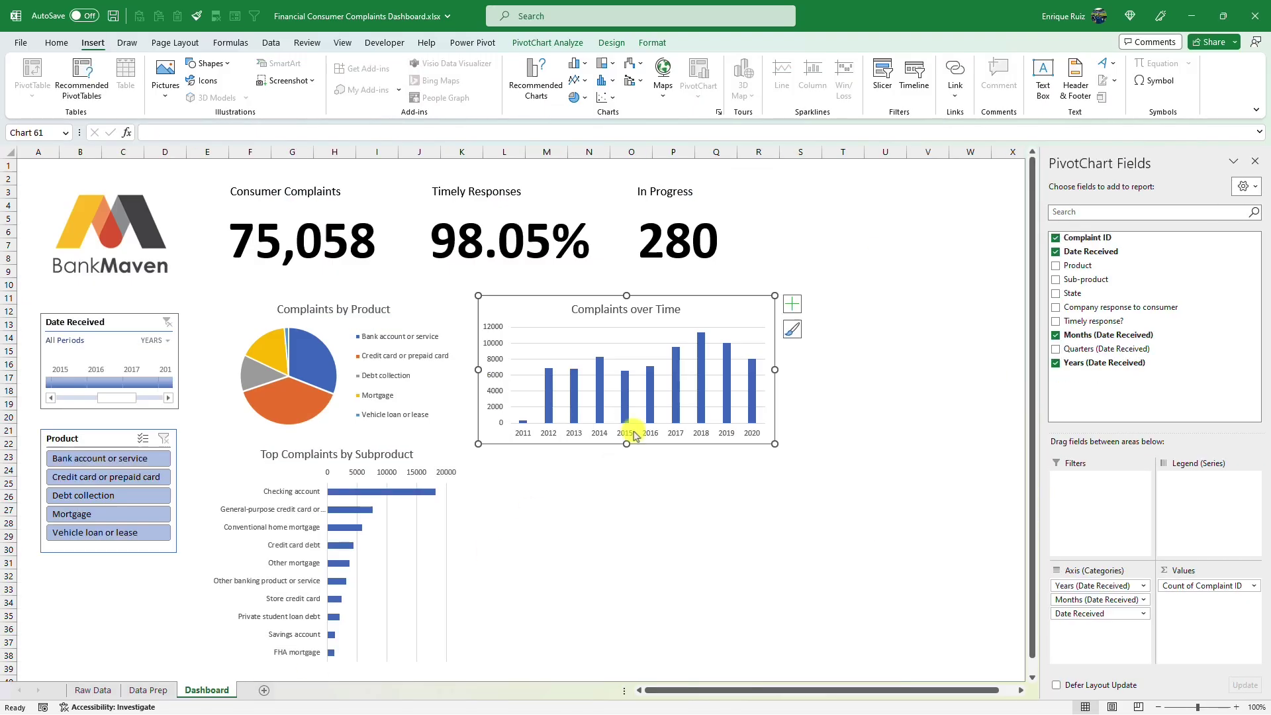
pyautogui.click(569, 480)
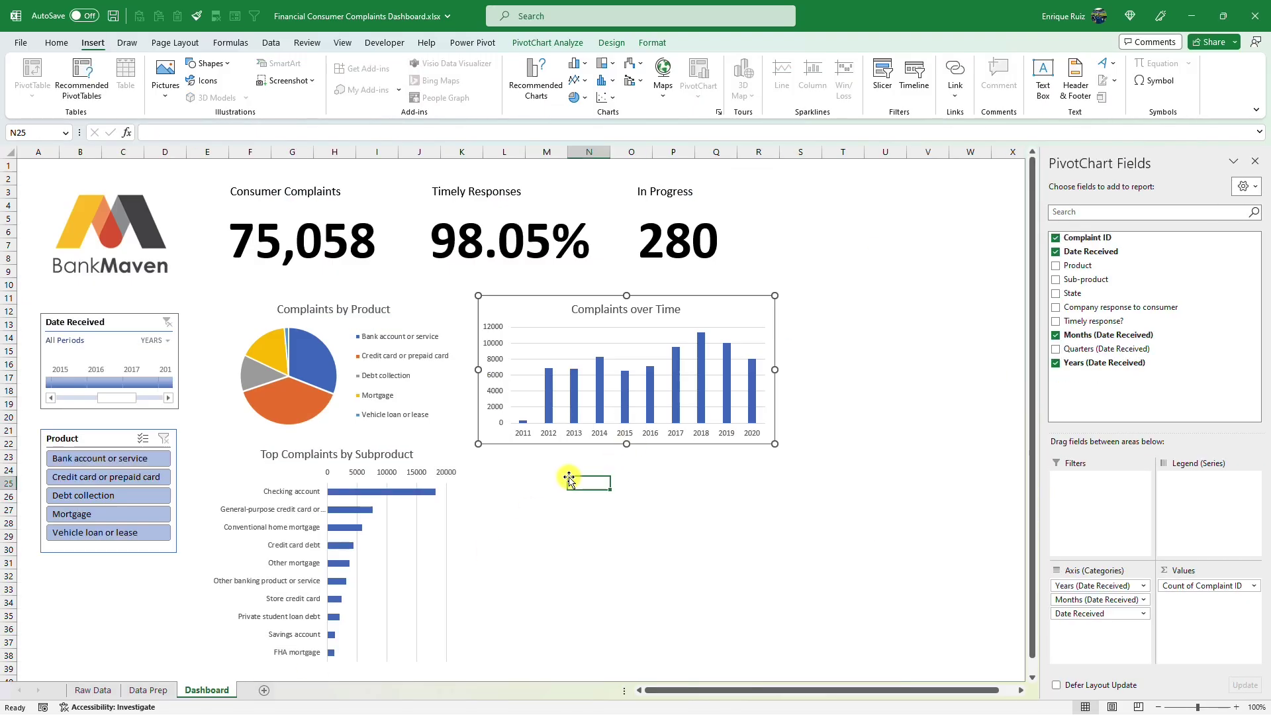
pyautogui.click(663, 83)
pyautogui.click(669, 141)
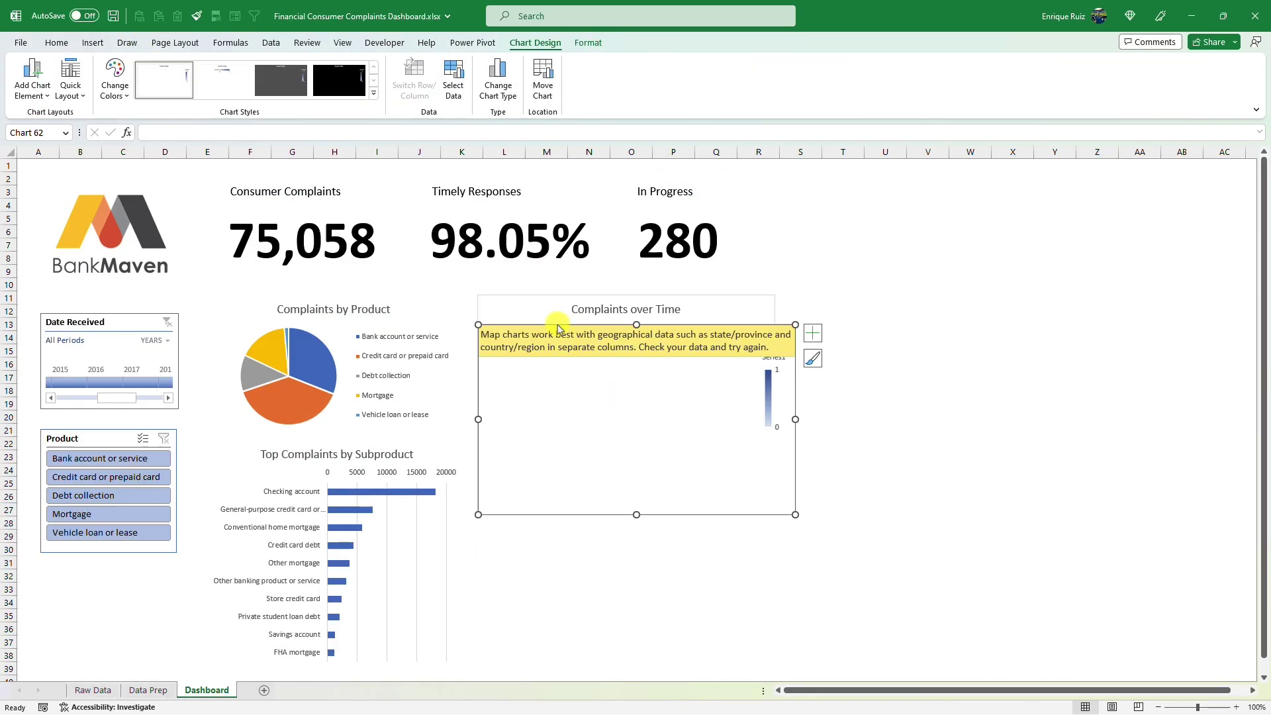
pyautogui.moveTo(558, 329); pyautogui.dragTo(553, 448)
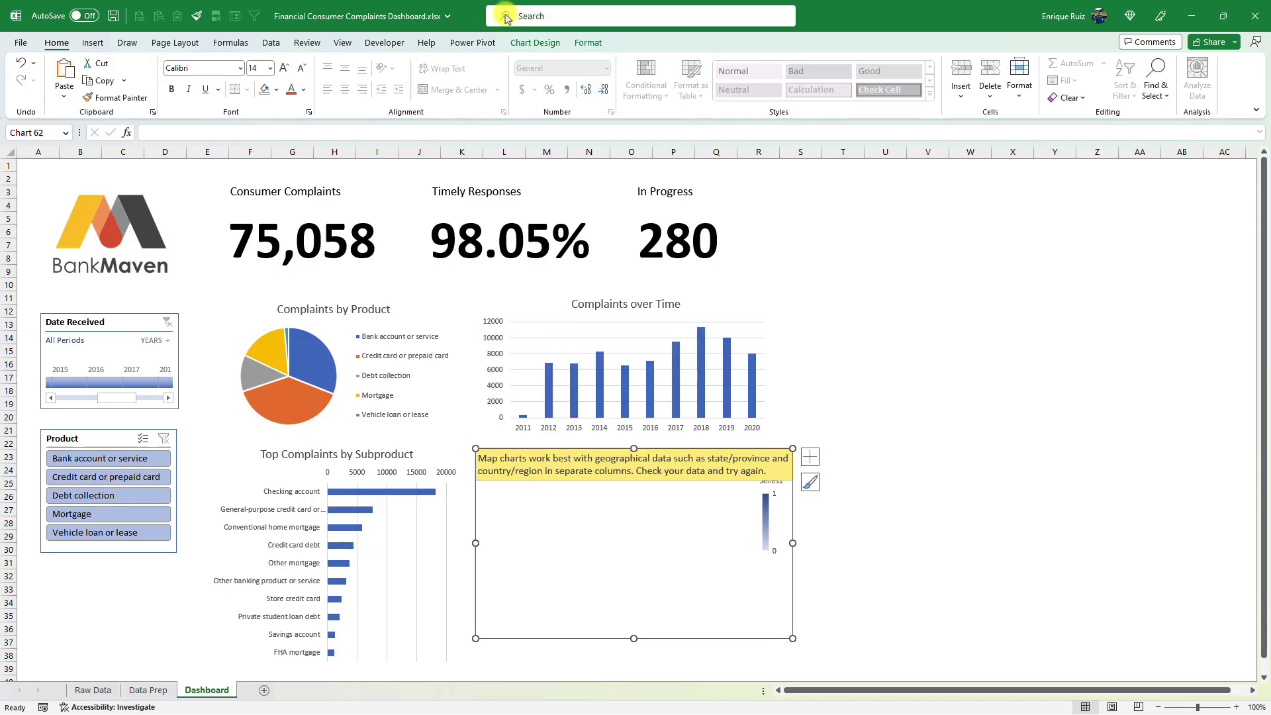
# - Replace the map's placeholder series with values from Data Prep K4:K52
pyautogui.click(535, 43)
pyautogui.click(454, 80)
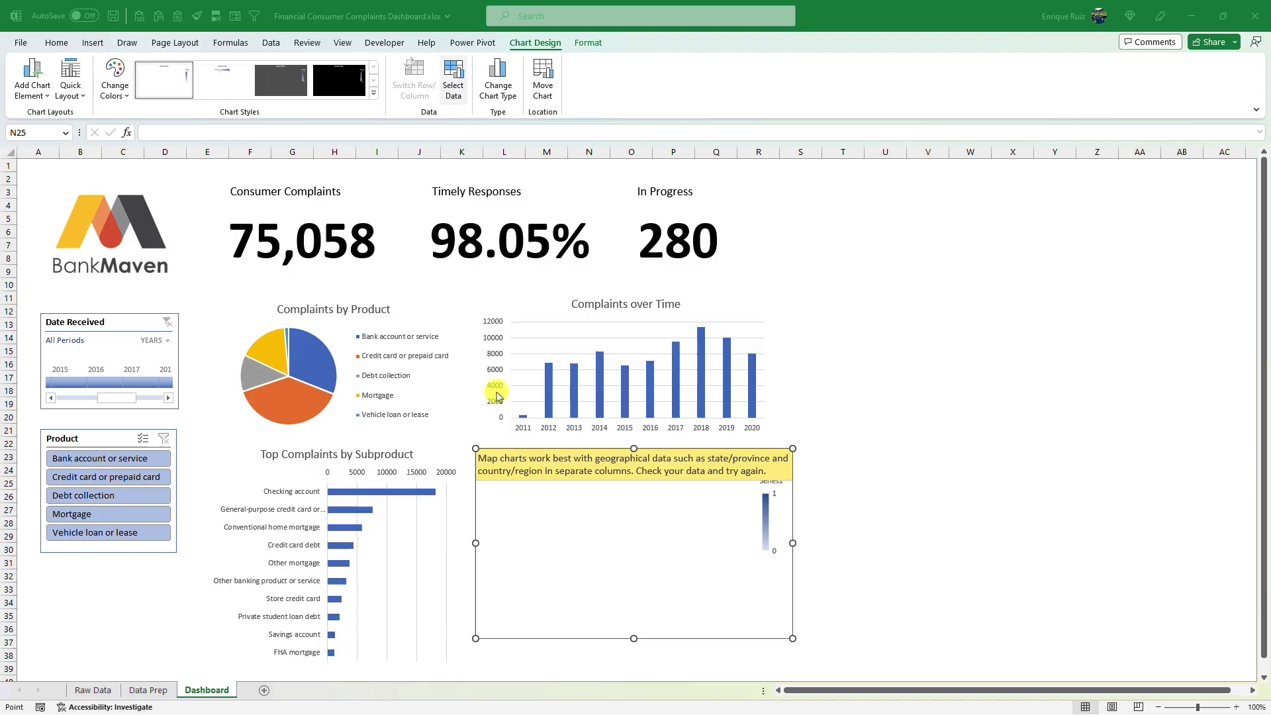
pyautogui.click(379, 429)
pyautogui.click(297, 431)
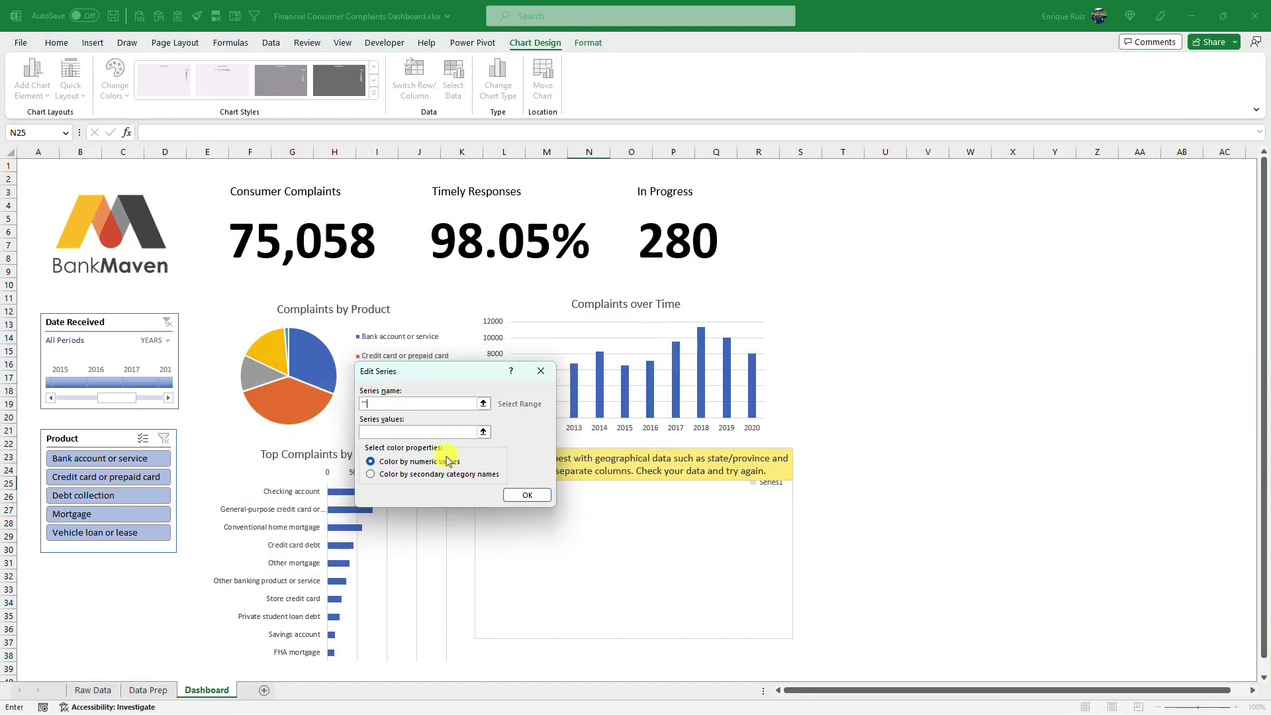
pyautogui.click(149, 695)
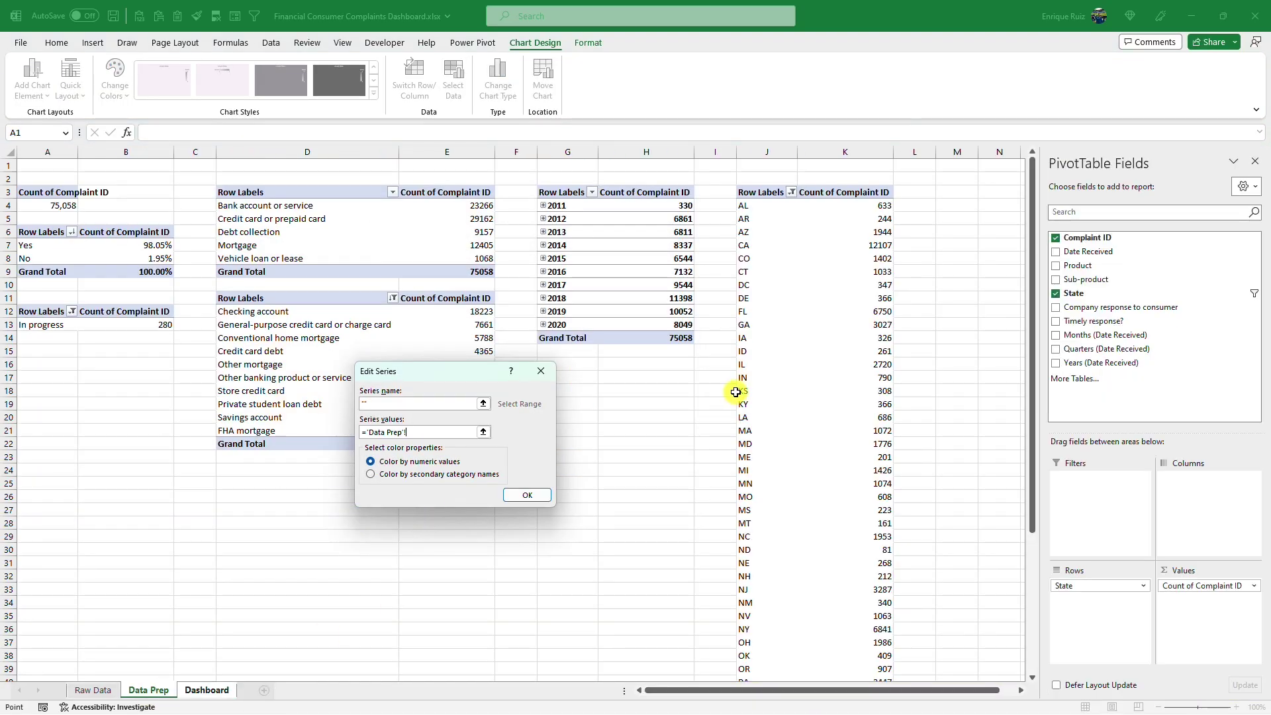
pyautogui.click(878, 207)
pyautogui.hotkey('ctrl', 'shift', 'Down')
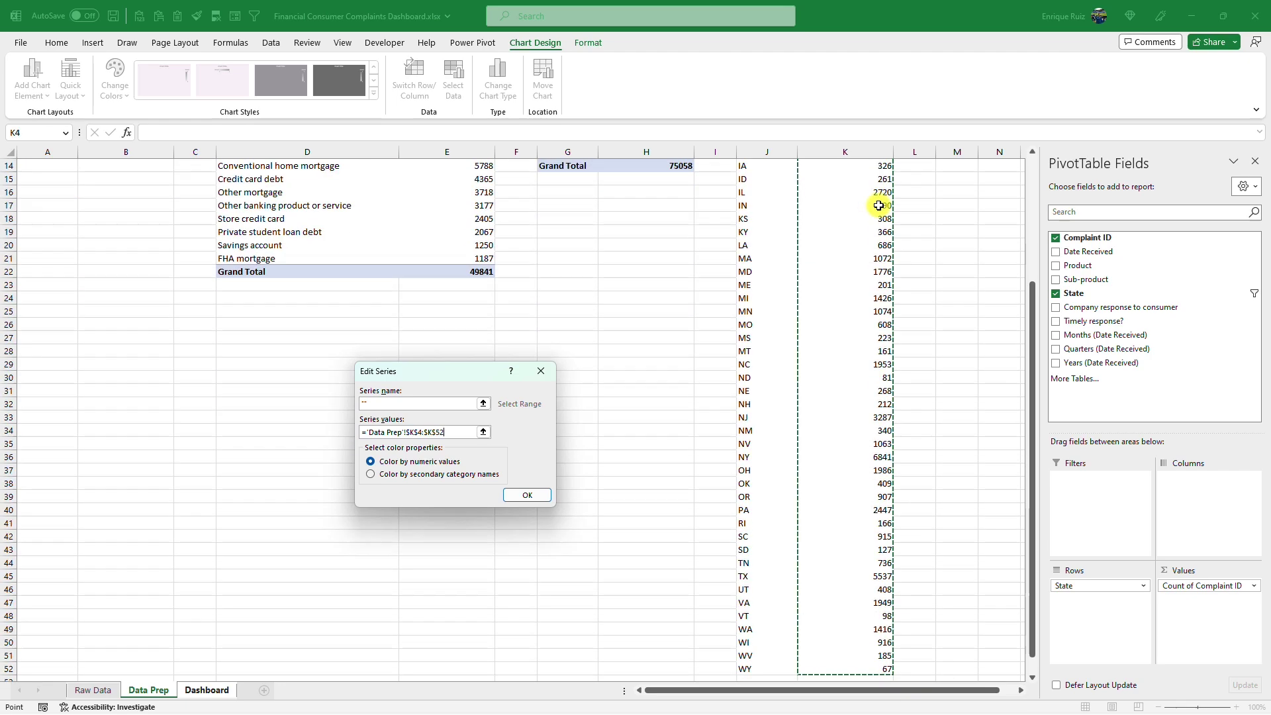
pyautogui.click(527, 495)
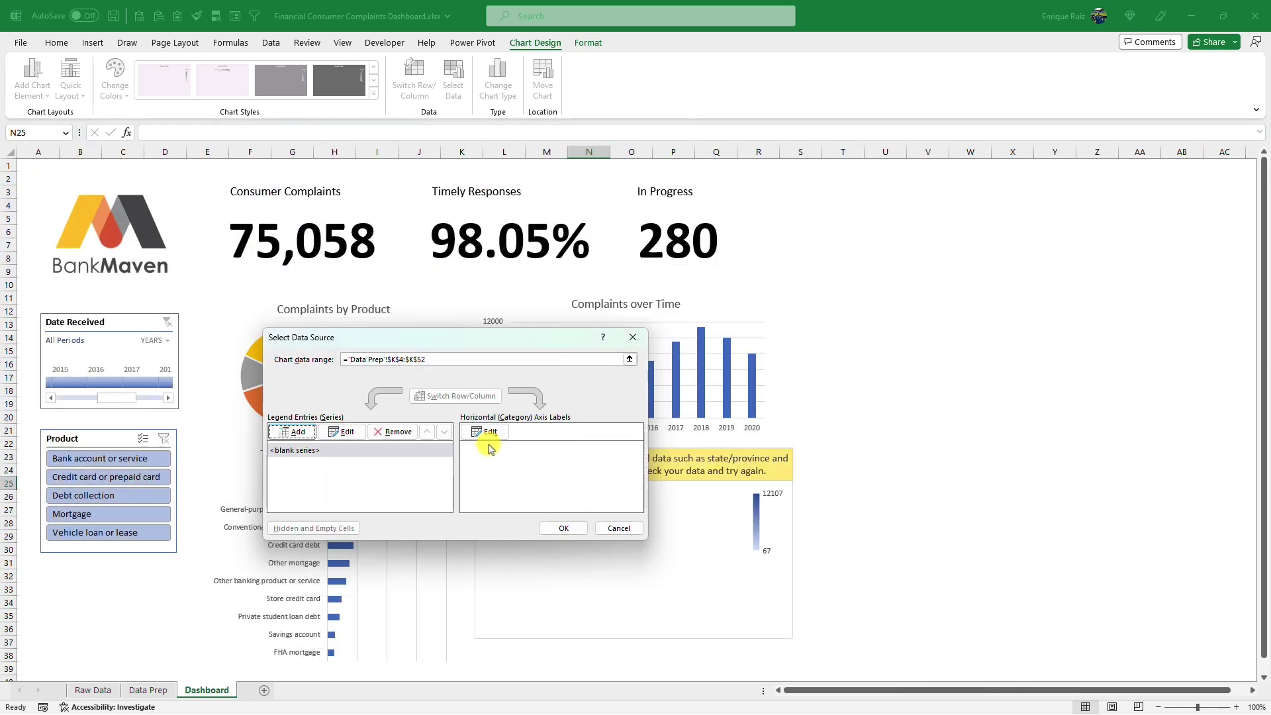
# - Set the map's category labels to the states in J4:J52 and confirm the data source
pyautogui.click(480, 432)
pyautogui.click(164, 692)
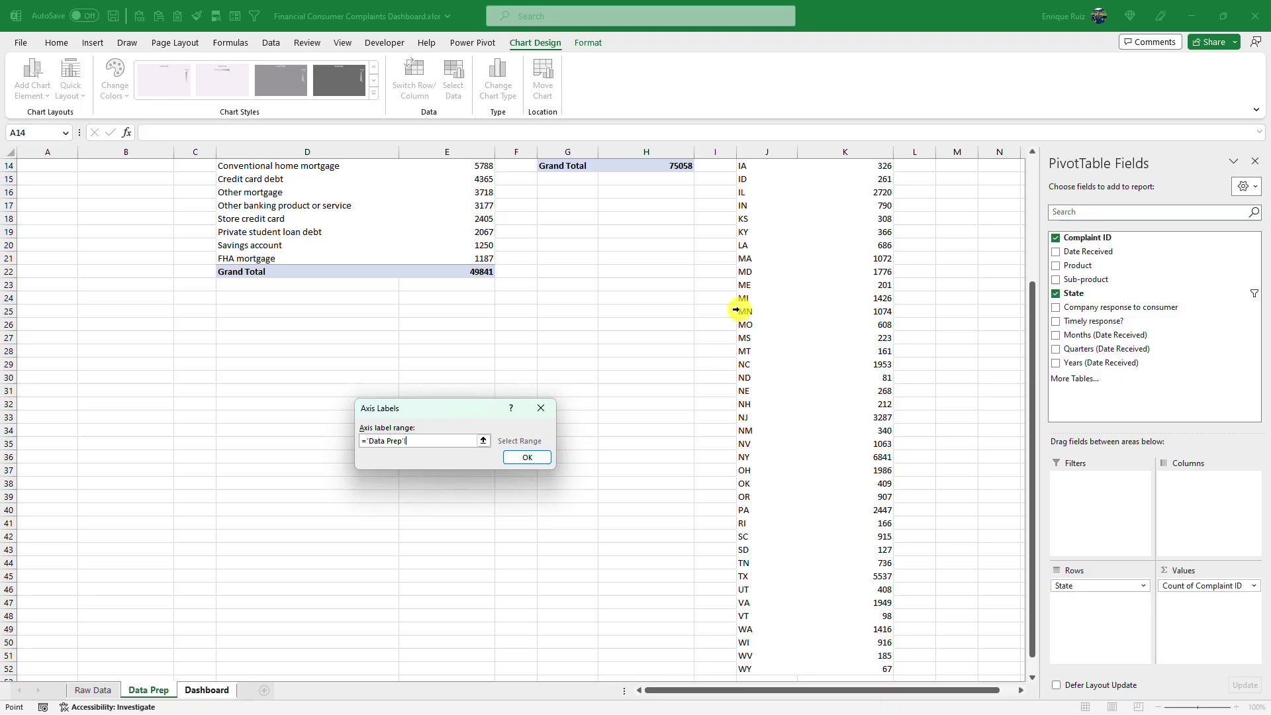
pyautogui.click(748, 309)
pyautogui.scroll(5, 748, 310)
pyautogui.click(744, 180)
pyautogui.hotkey('ctrl', 'shift', 'Down')
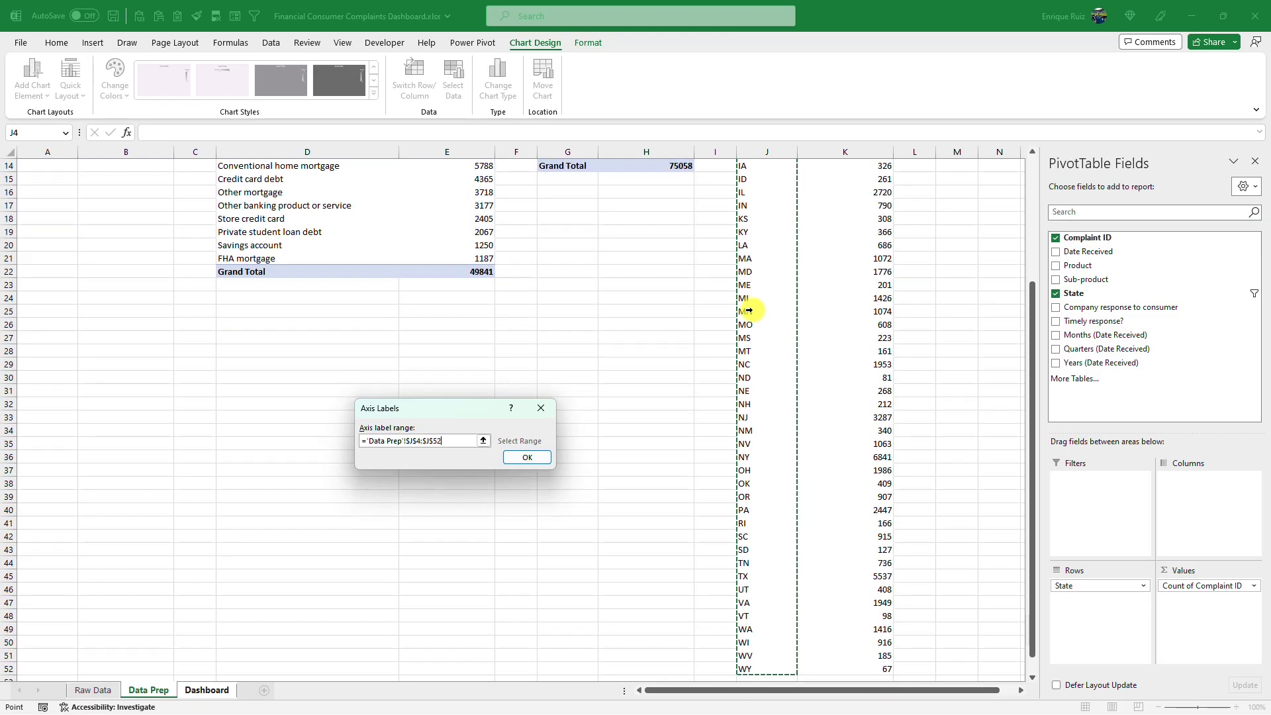
pyautogui.click(527, 456)
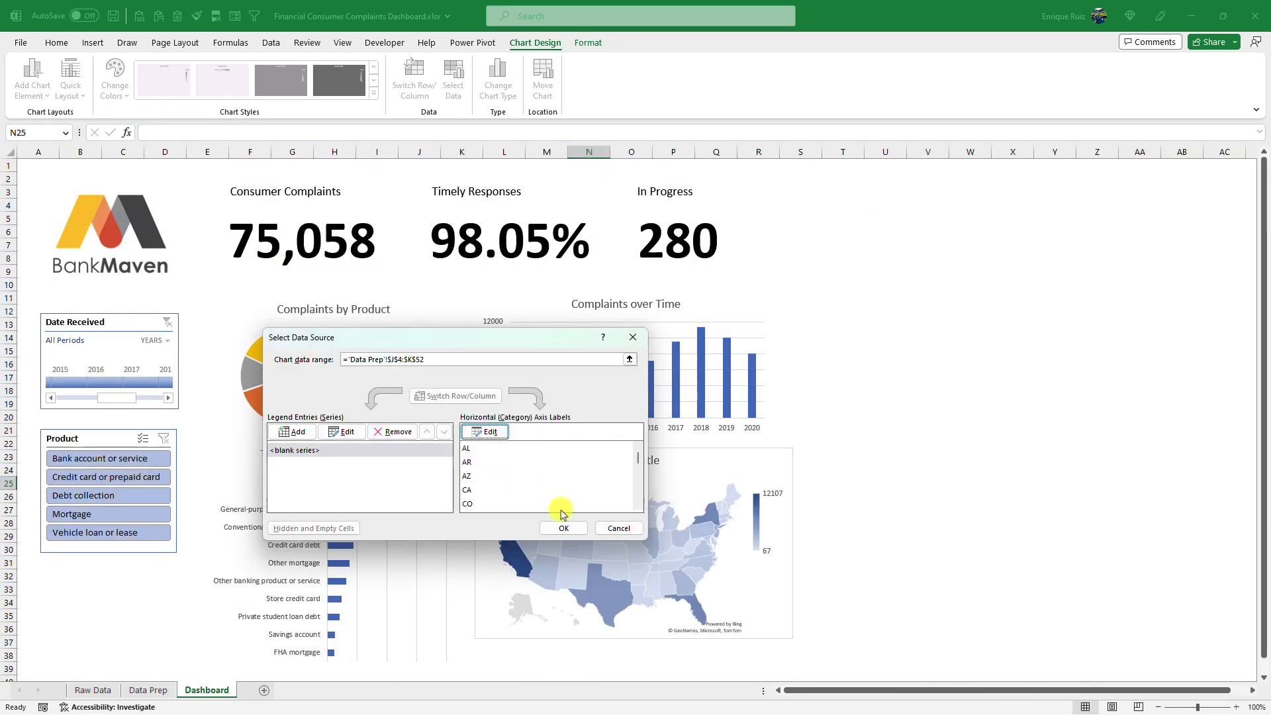
pyautogui.click(563, 528)
pyautogui.click(878, 523)
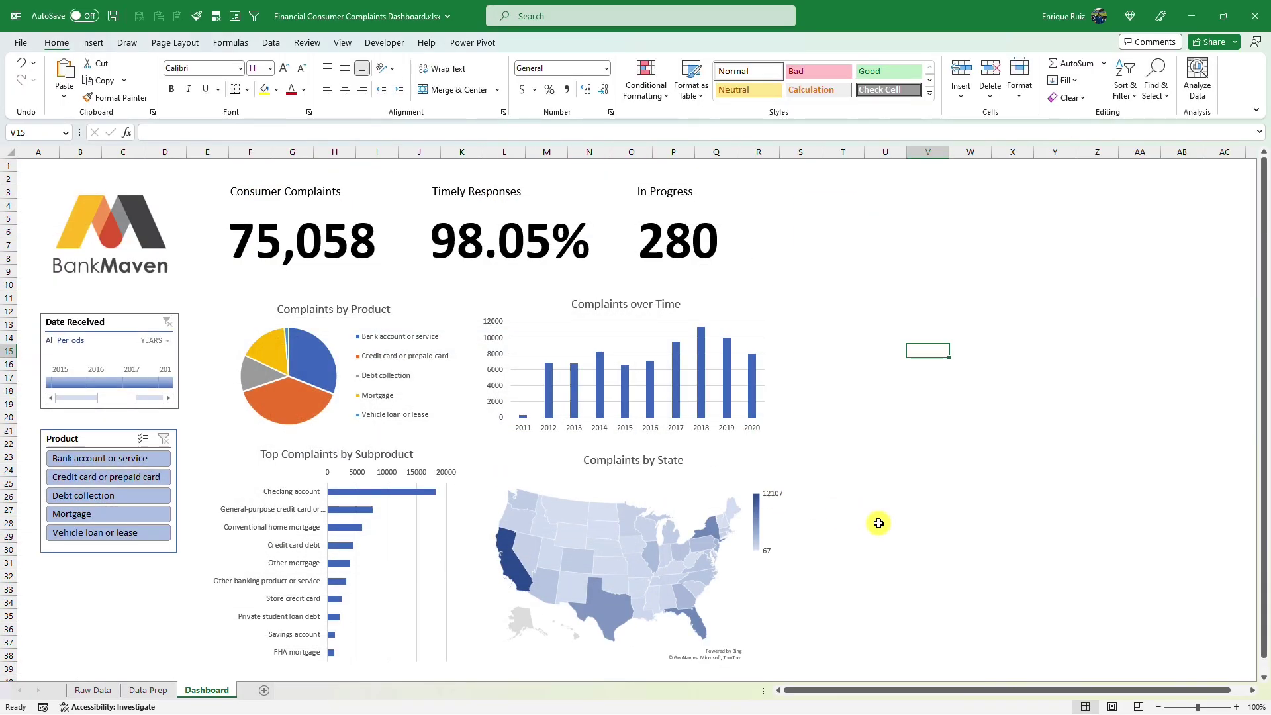
# - Filter the dashboard to Mortgage in the Product slicer and to 2020 in the timeline
pyautogui.click(141, 459)
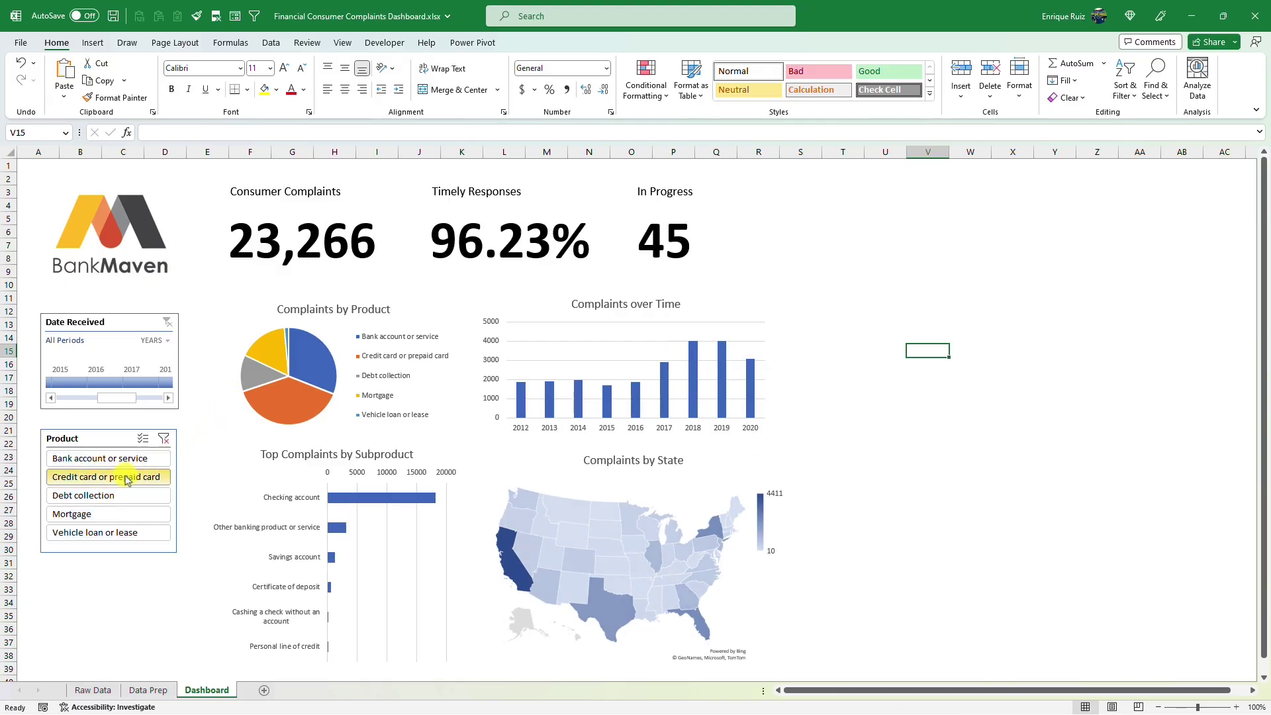
pyautogui.click(129, 478)
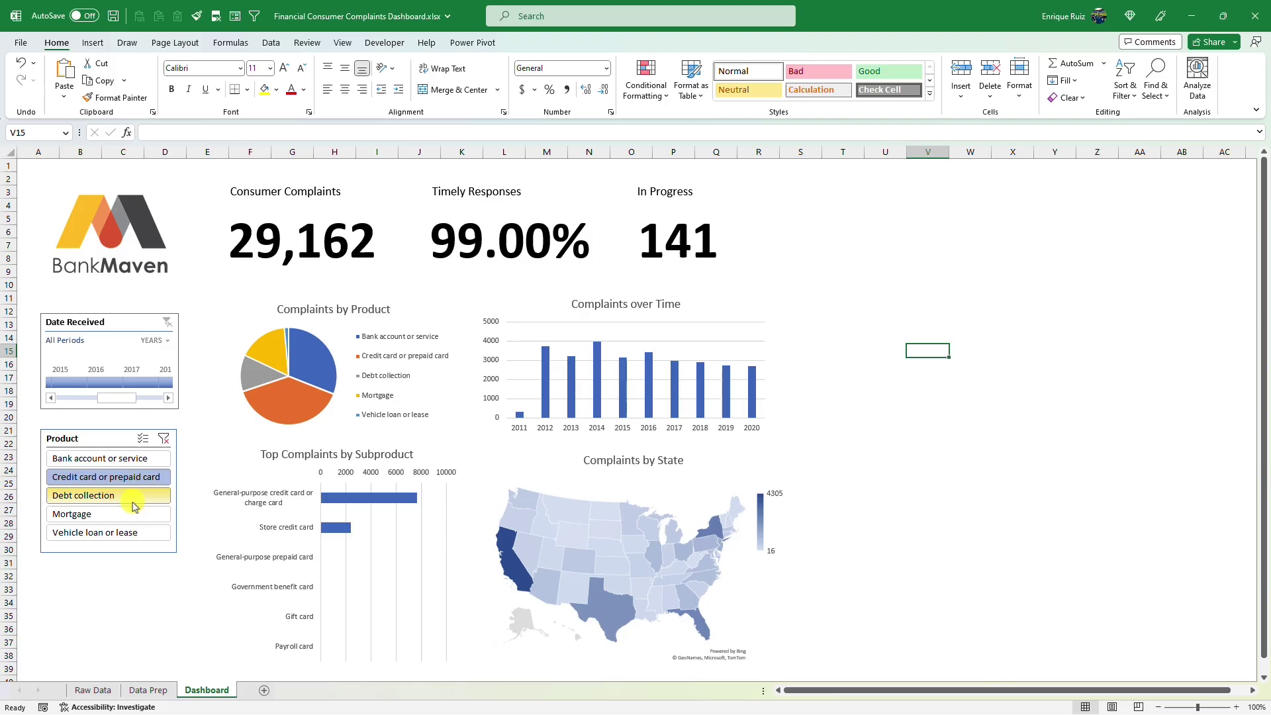
pyautogui.click(126, 496)
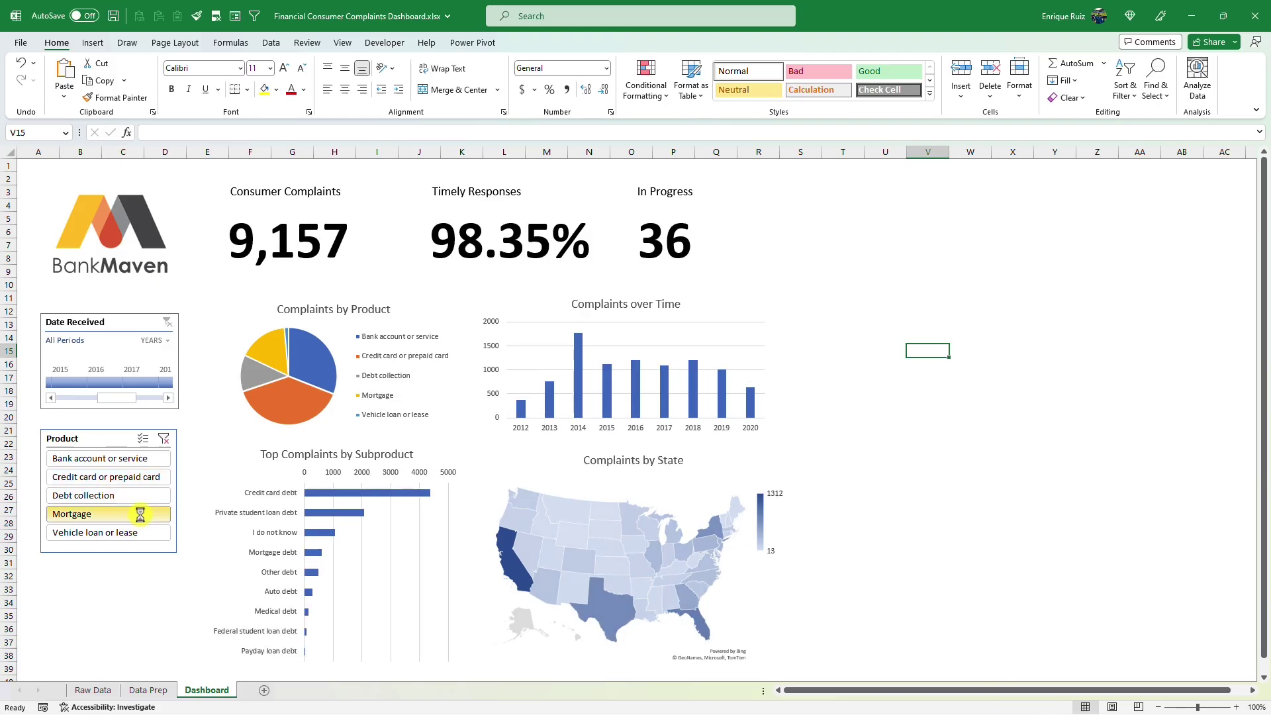
pyautogui.click(141, 515)
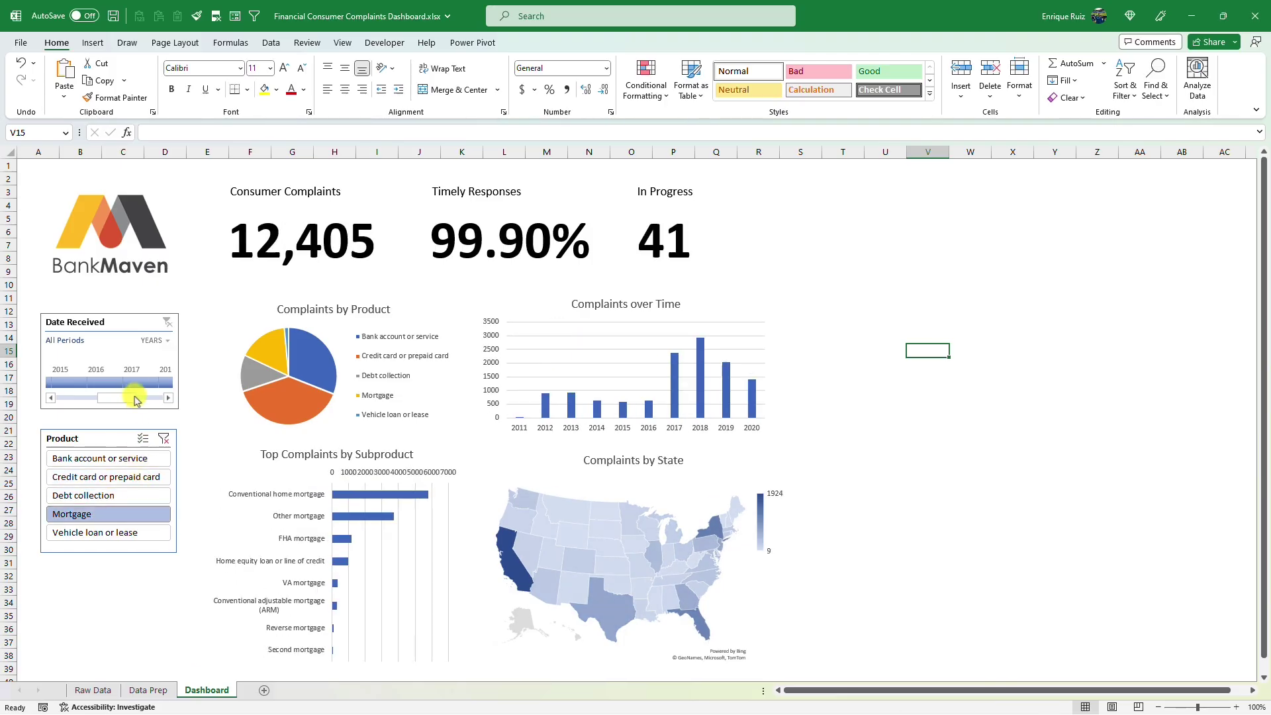
pyautogui.moveTo(126, 397); pyautogui.dragTo(145, 389)
pyautogui.click(150, 384)
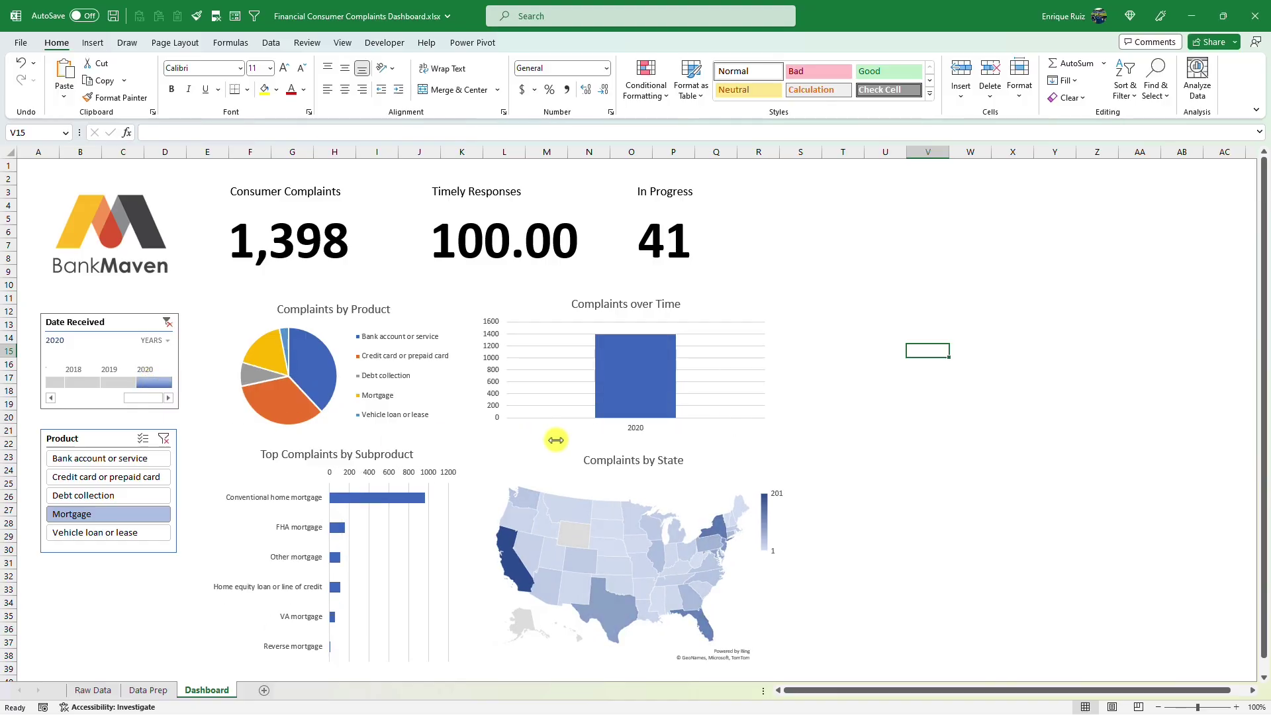
# - Expand the Complaints over Time chart from yearly into monthly bars
pyautogui.click(634, 371)
pyautogui.rightClick(640, 376)
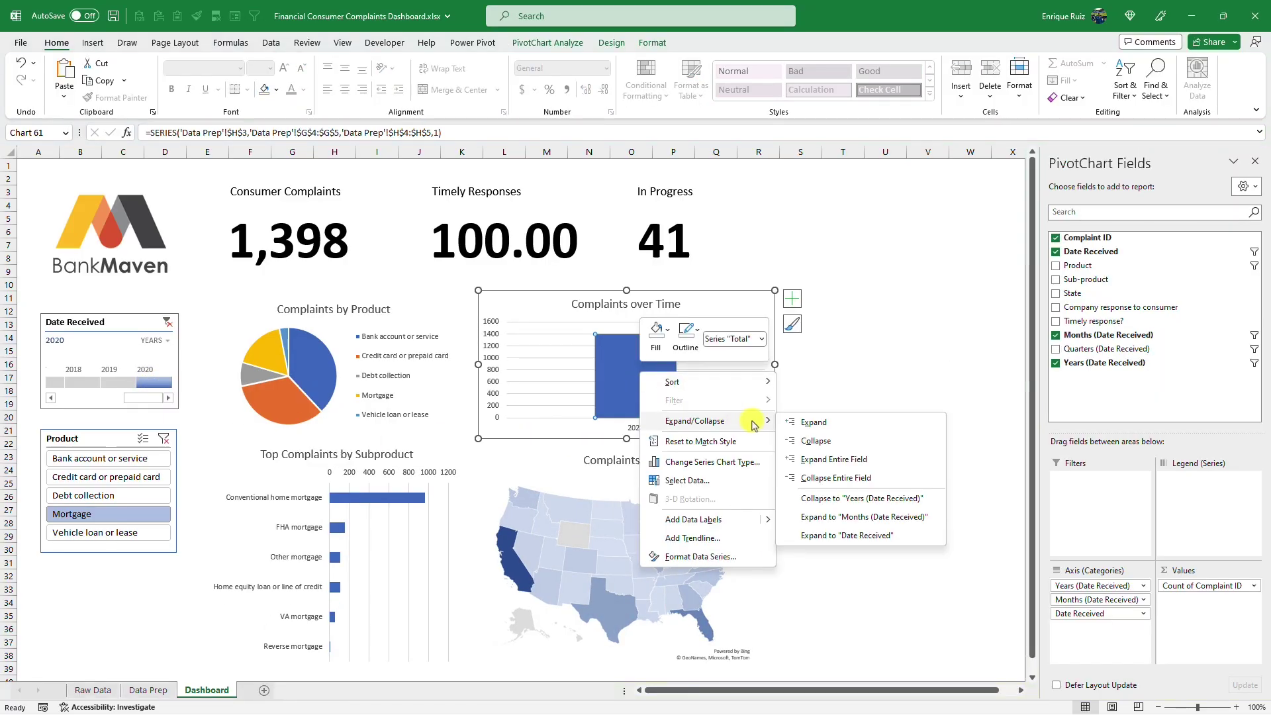
pyautogui.press('Escape')
pyautogui.click(867, 434)
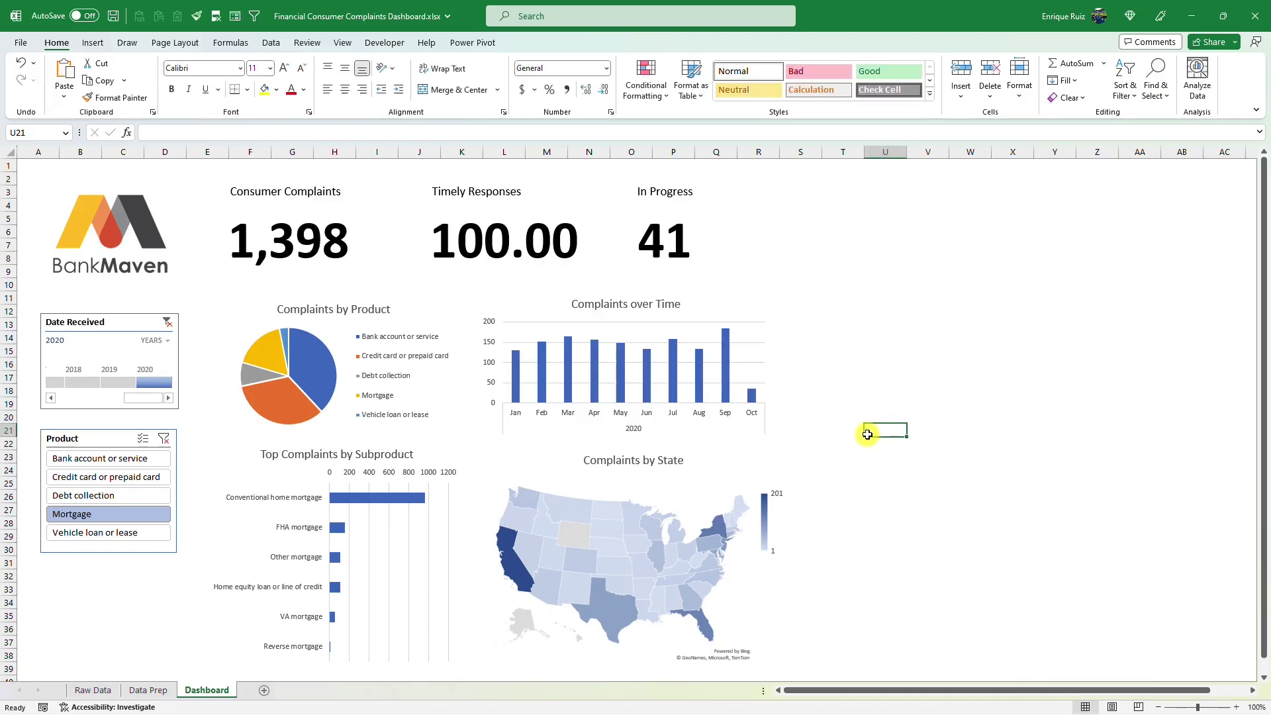